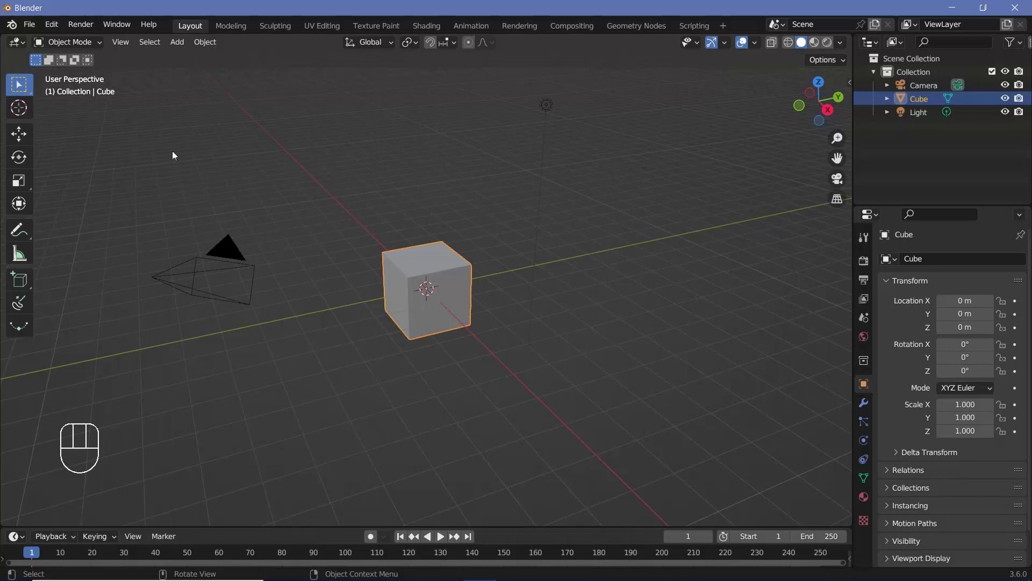
# - Search the add-ons for 'sapl' to confirm Sapling Tree Gen is enabled
pyautogui.click(54, 27)
pyautogui.click(64, 218)
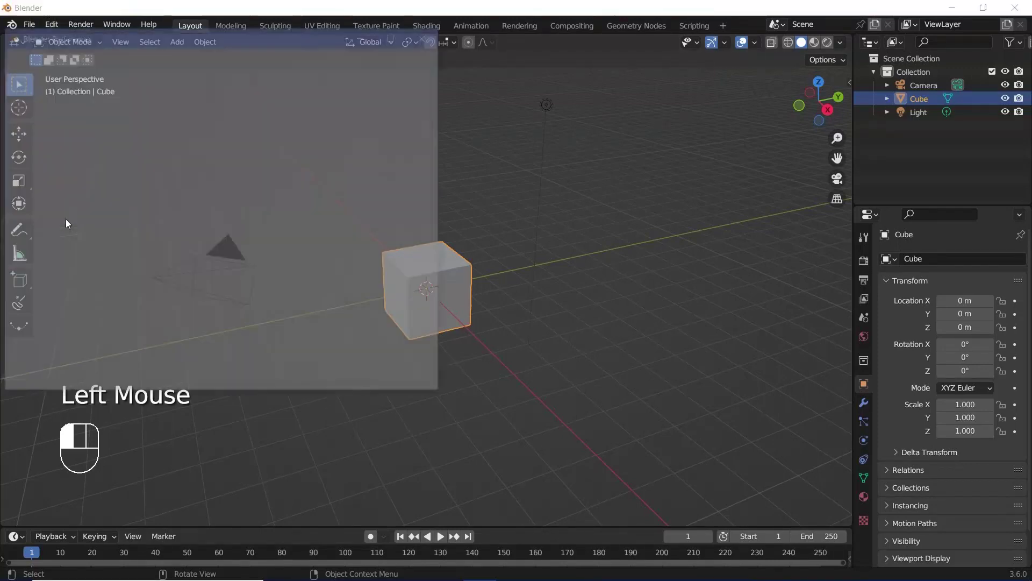
pyautogui.click(383, 74)
pyautogui.write('sa')
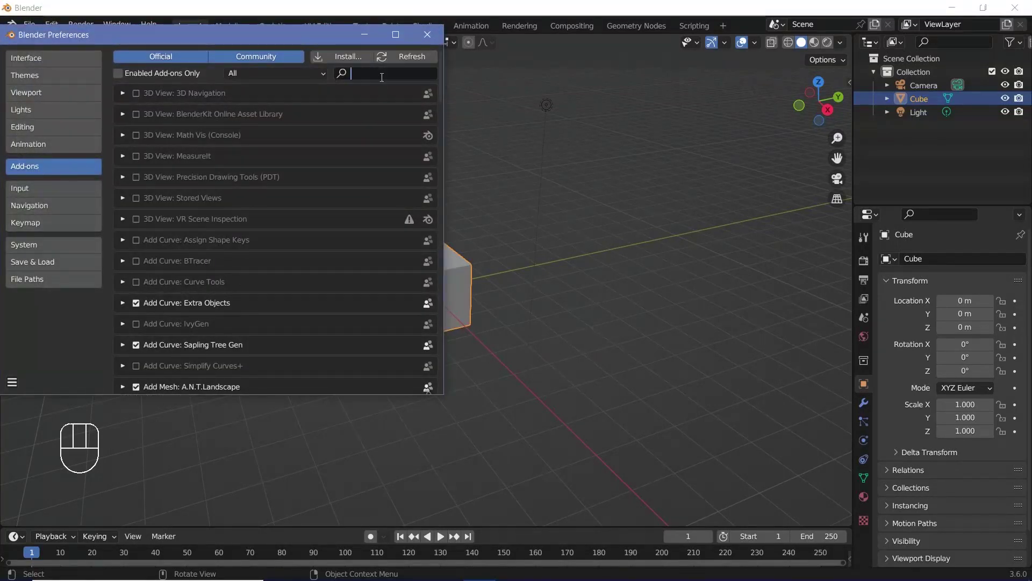
pyautogui.write('pl')
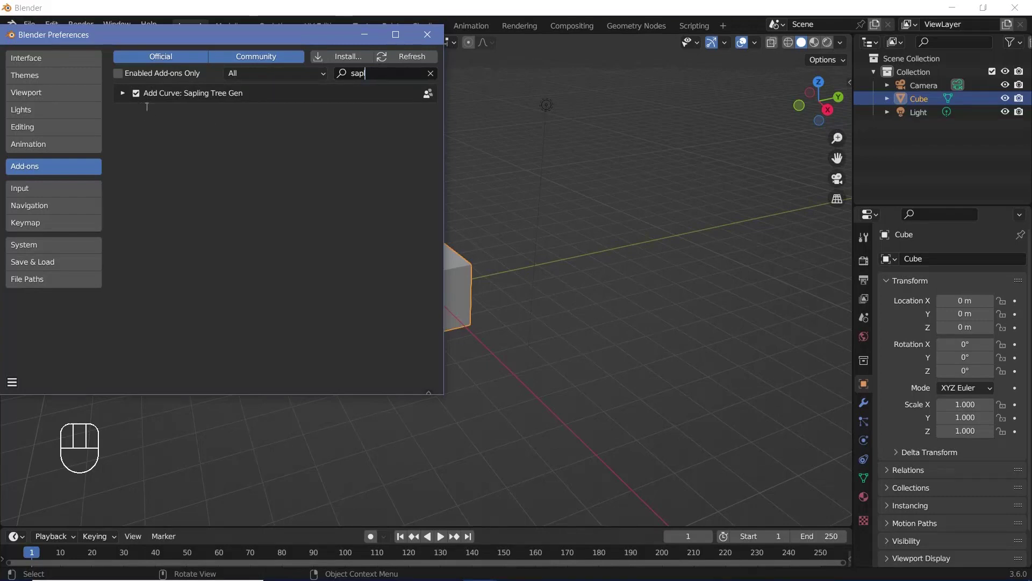
# - Save the preferences and close the Preferences window
pyautogui.click(12, 382)
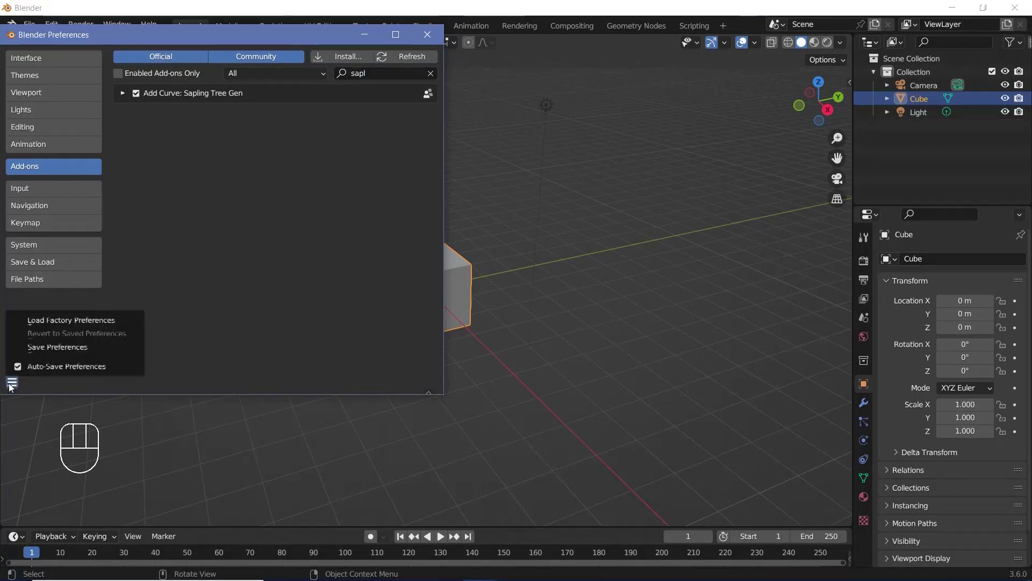
pyautogui.click(50, 347)
pyautogui.click(428, 34)
pyautogui.moveTo(327, 337); pyautogui.dragTo(427, 317, button='middle')
# - Delete the default cube and add a Sapling Tree Gen tree from the Curve menu
pyautogui.press('x')
pyautogui.click(428, 316)
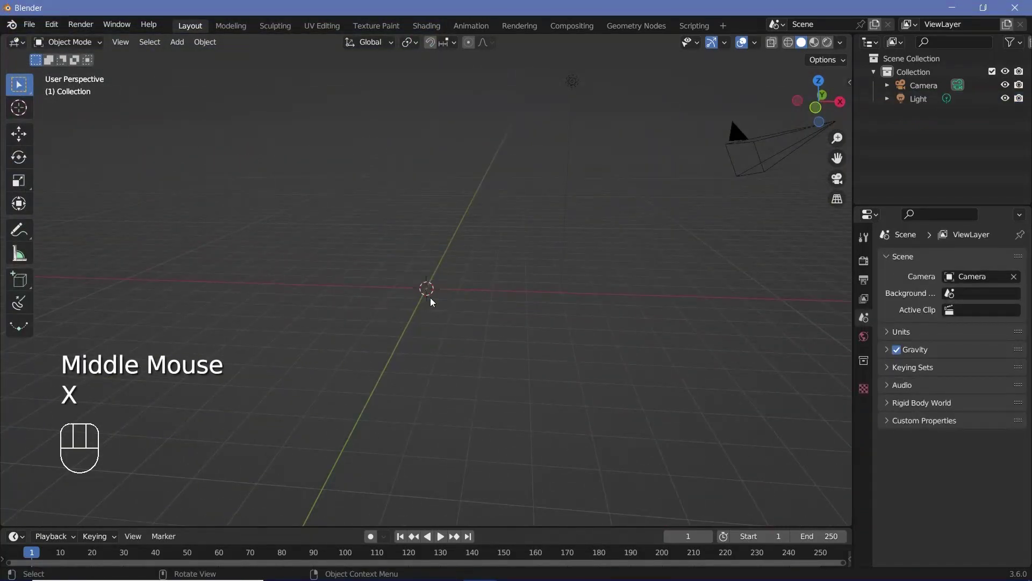
pyautogui.hotkey('shift', 'a')
pyautogui.moveTo(425, 313)
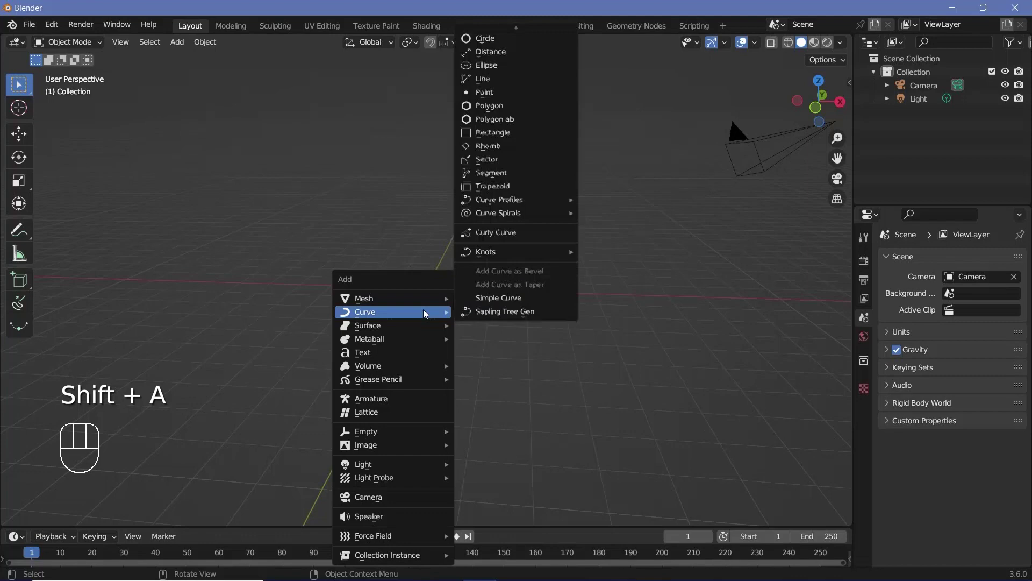
pyautogui.scroll(1, 530, 119)
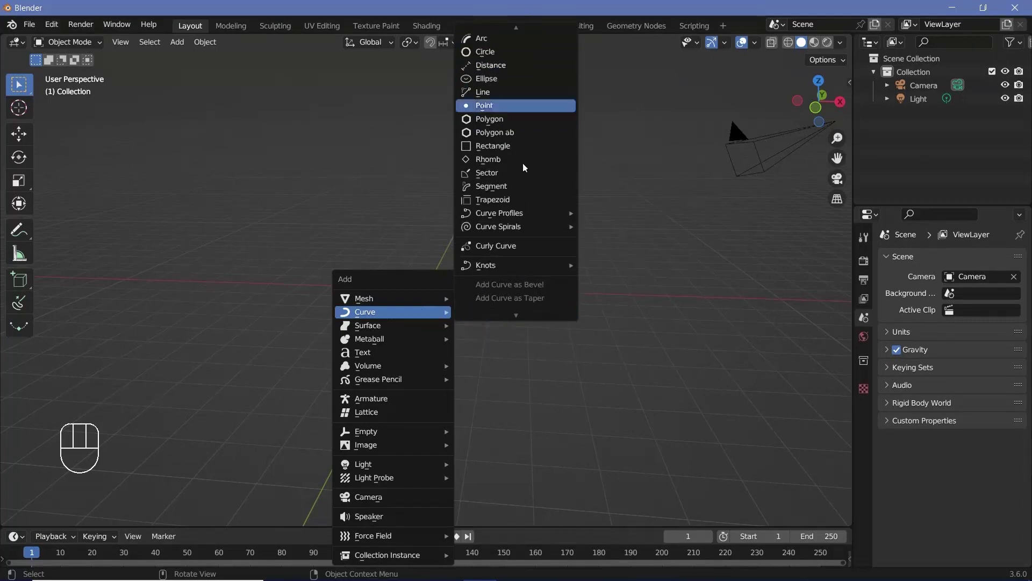
pyautogui.scroll(-1, 508, 284)
pyautogui.click(505, 311)
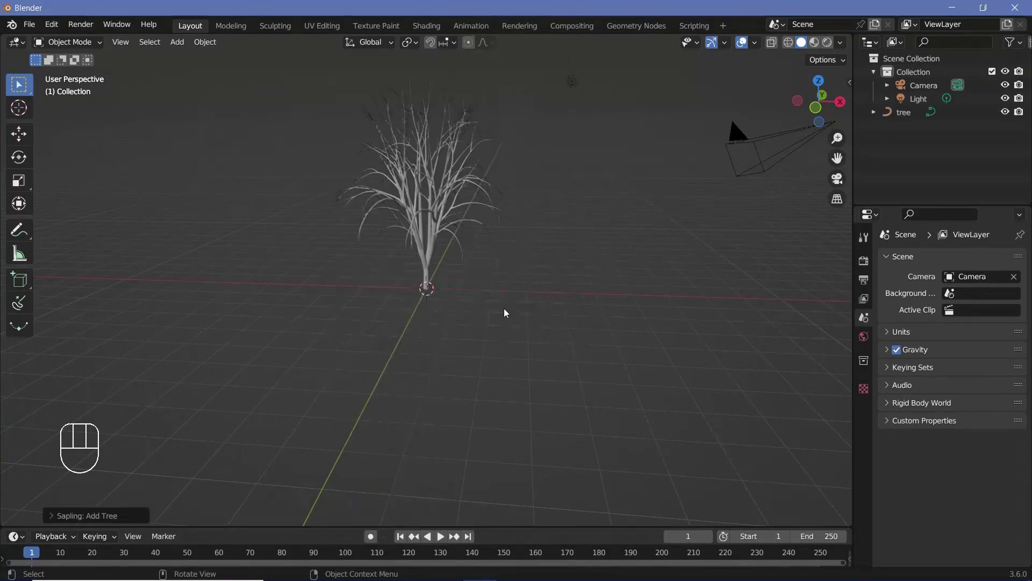
# - Expand the Sapling: Add Tree settings and inspect the Custom Shape options
pyautogui.click(54, 515)
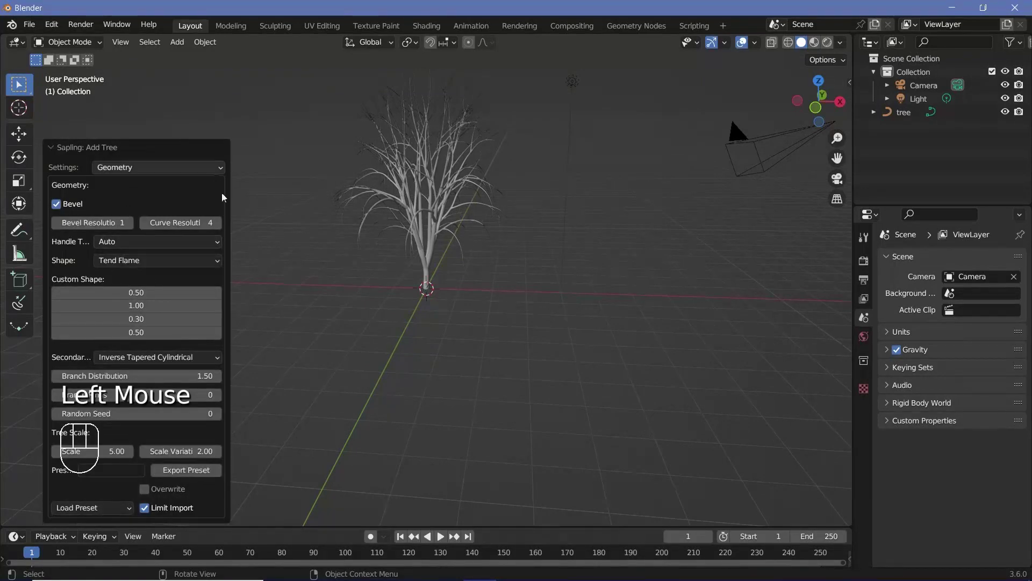
pyautogui.rightClick(161, 290)
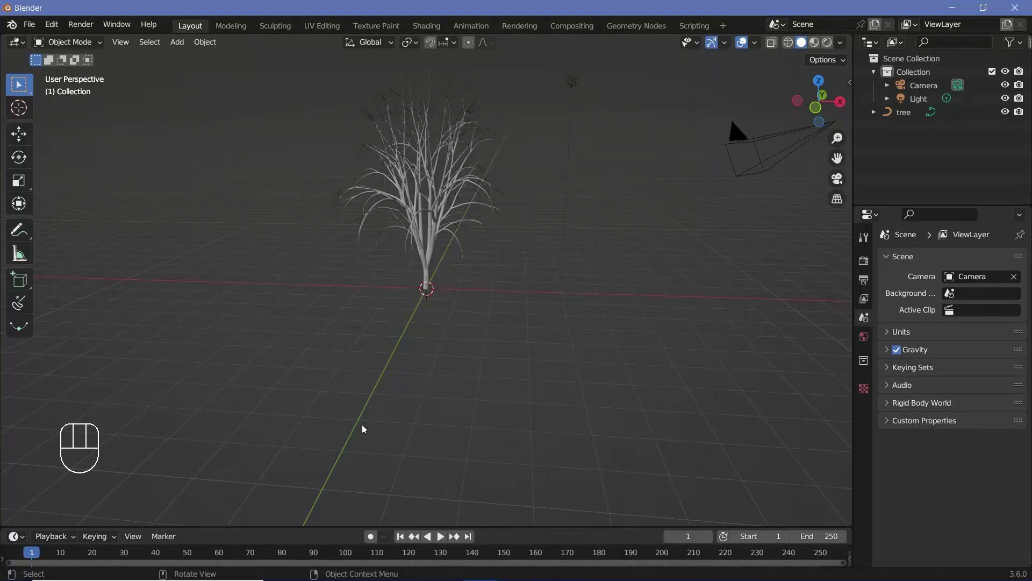
pyautogui.moveTo(569, 275); pyautogui.dragTo(479, 244, button='middle')
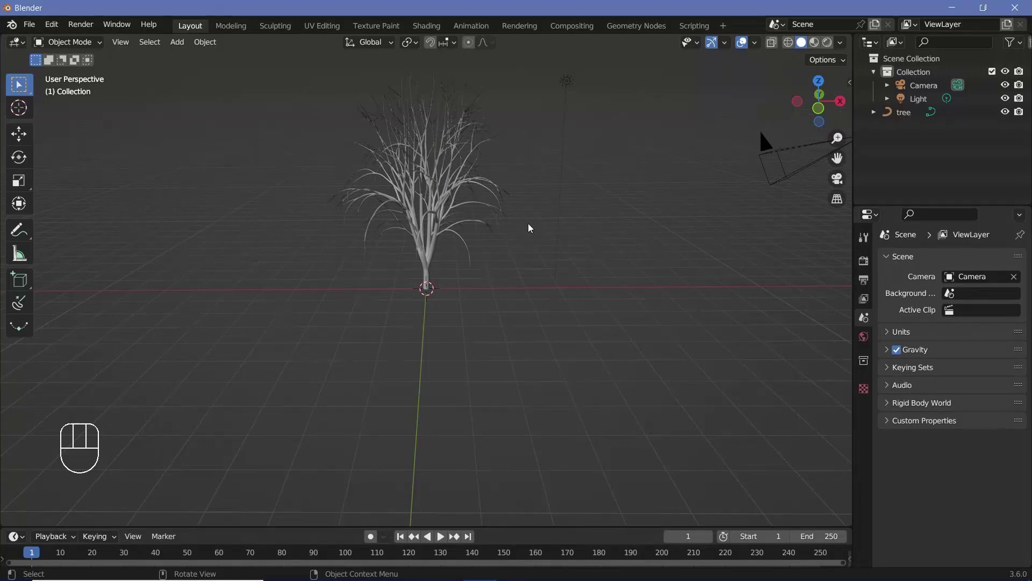
# - Reopen Sapling: Add Tree with F9, move it aside, and set Random Seed to 1406
pyautogui.press('F9')
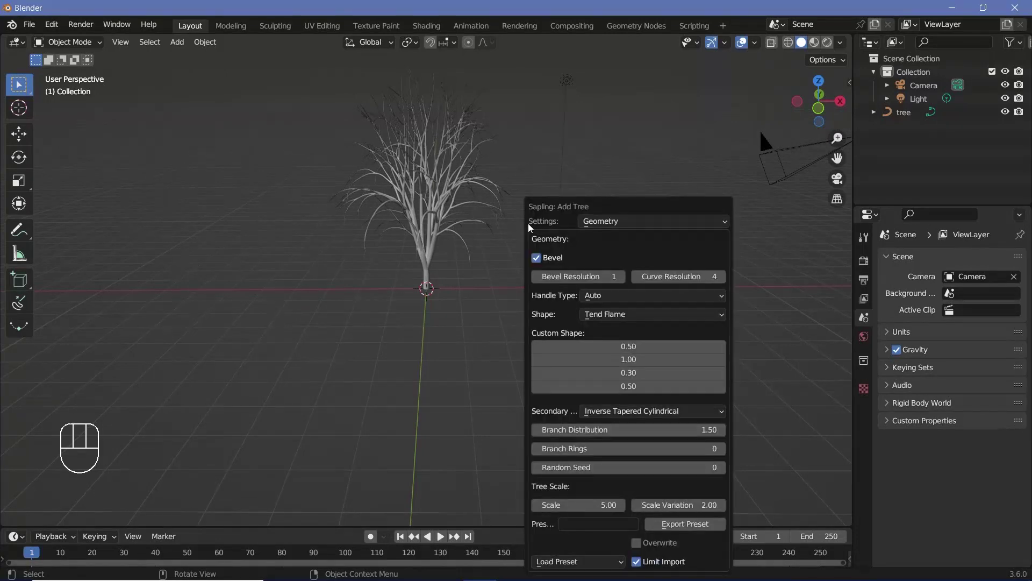
pyautogui.moveTo(570, 210); pyautogui.dragTo(113, 125)
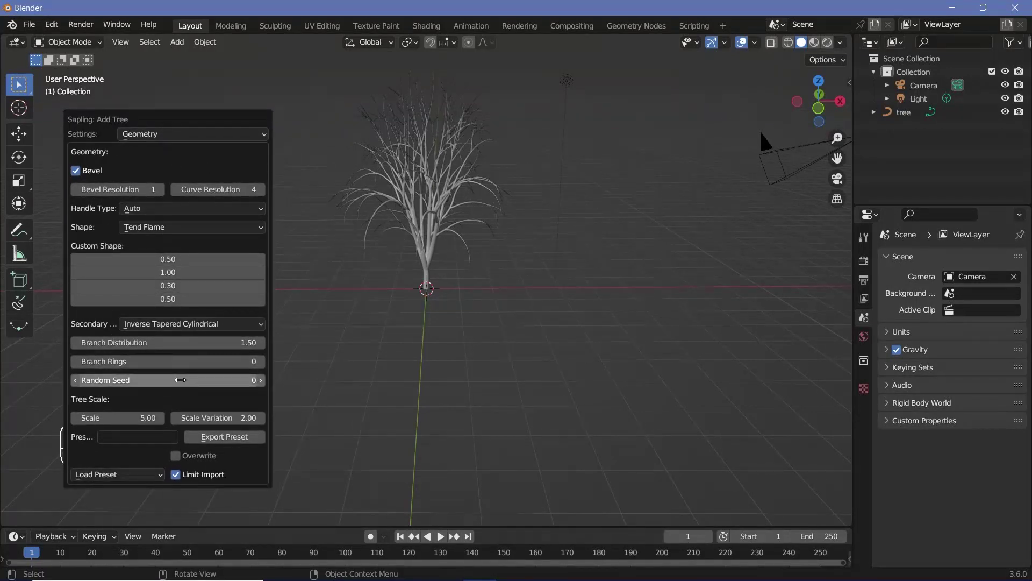
pyautogui.moveTo(178, 378)
pyautogui.mouseDown()
pyautogui.moveTo(274, 378)
pyautogui.moveTo(177, 380)
pyautogui.mouseUp()
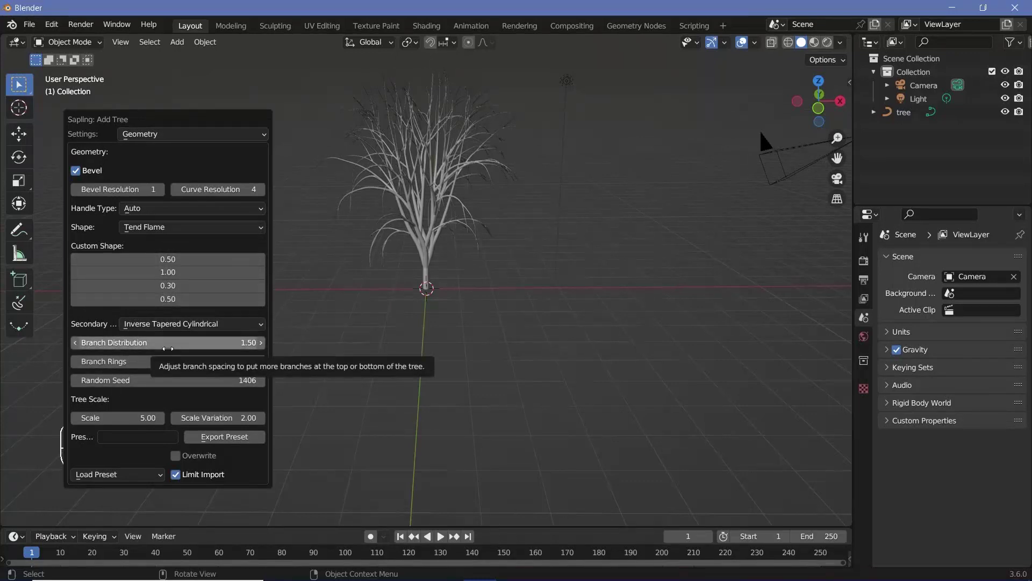
# - Show the Branch Splitting settings and set Levels to 3
pyautogui.click(242, 134)
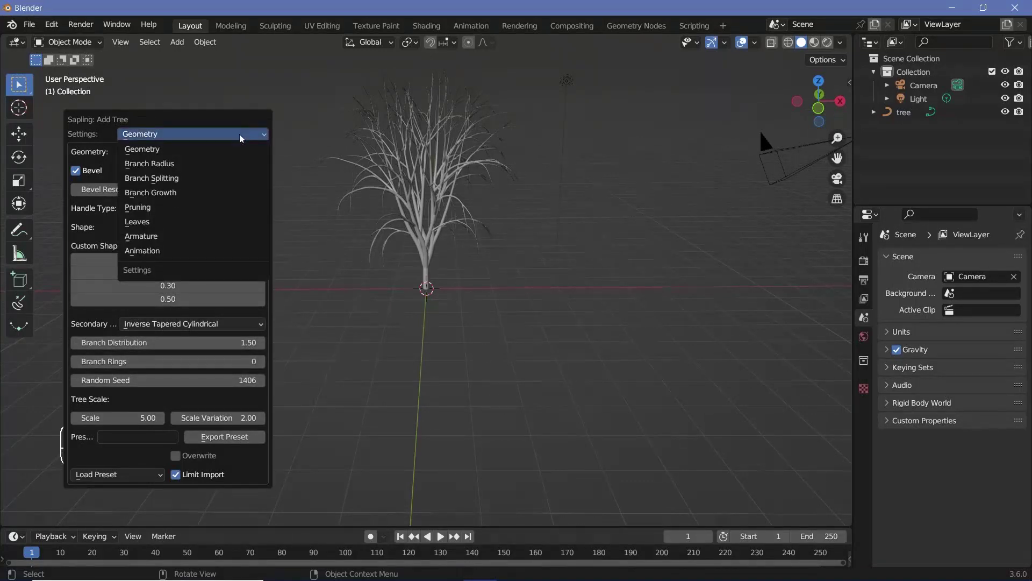
pyautogui.click(185, 184)
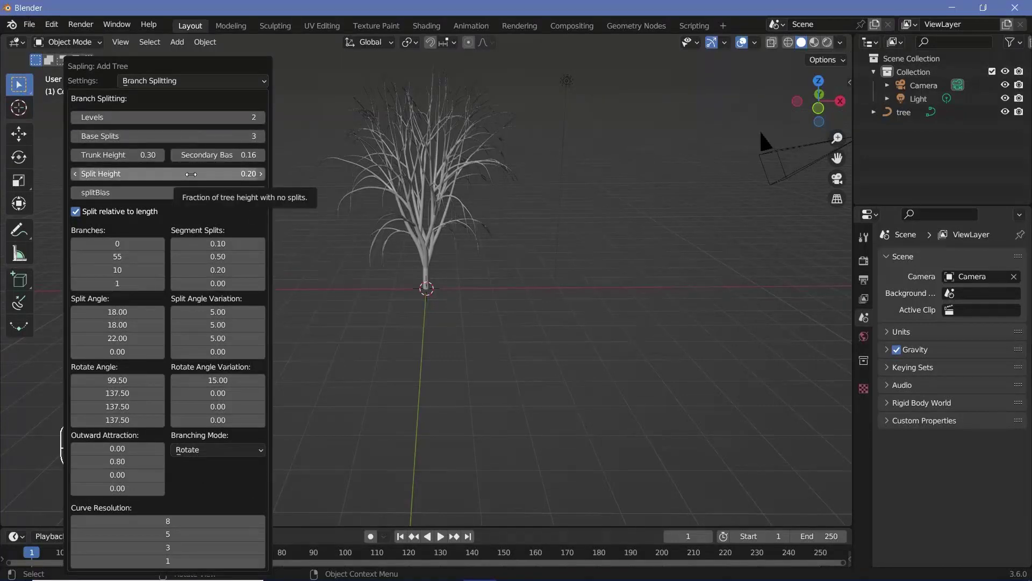
pyautogui.click(261, 118)
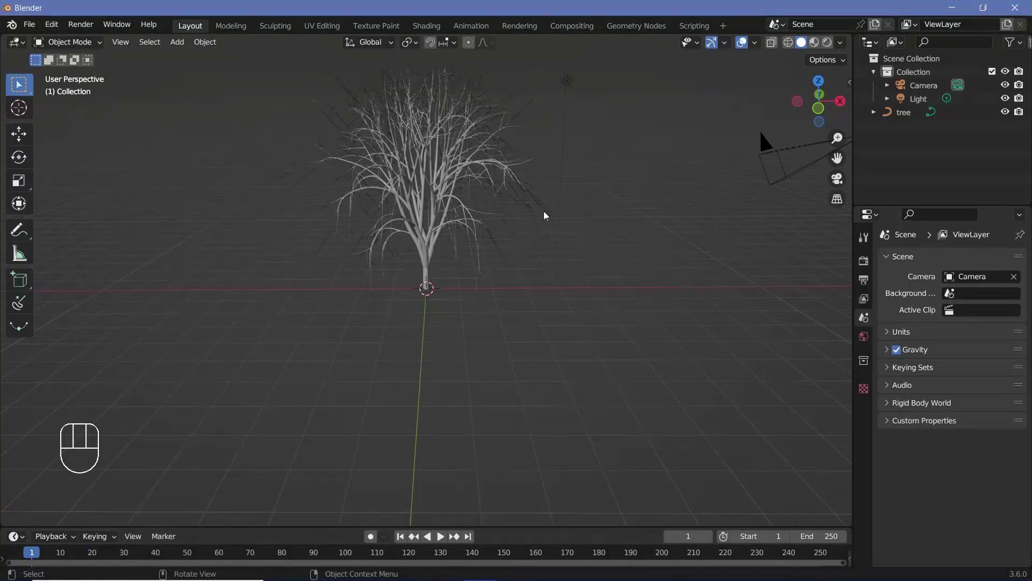
pyautogui.press('F9')
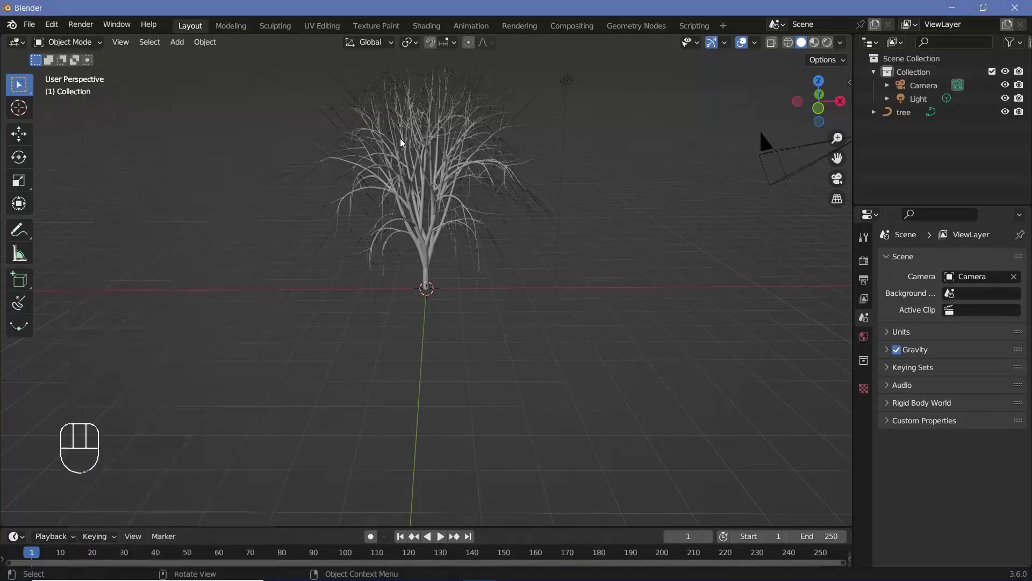
pyautogui.press('F9')
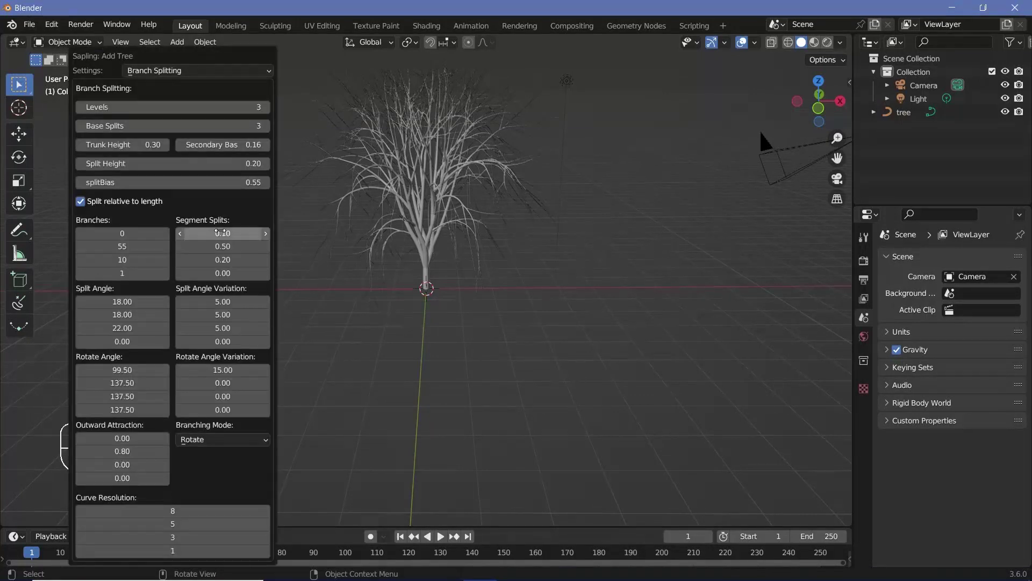
# - Set the two Segment Splits values to 0.5 and 0.9
pyautogui.click(220, 232)
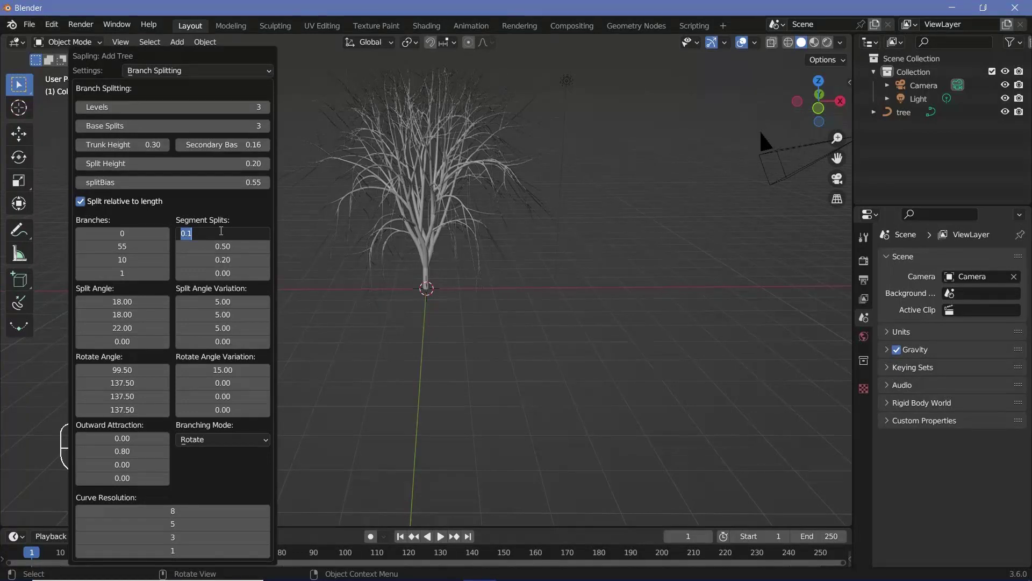
pyautogui.write('0.5')
pyautogui.press('Return')
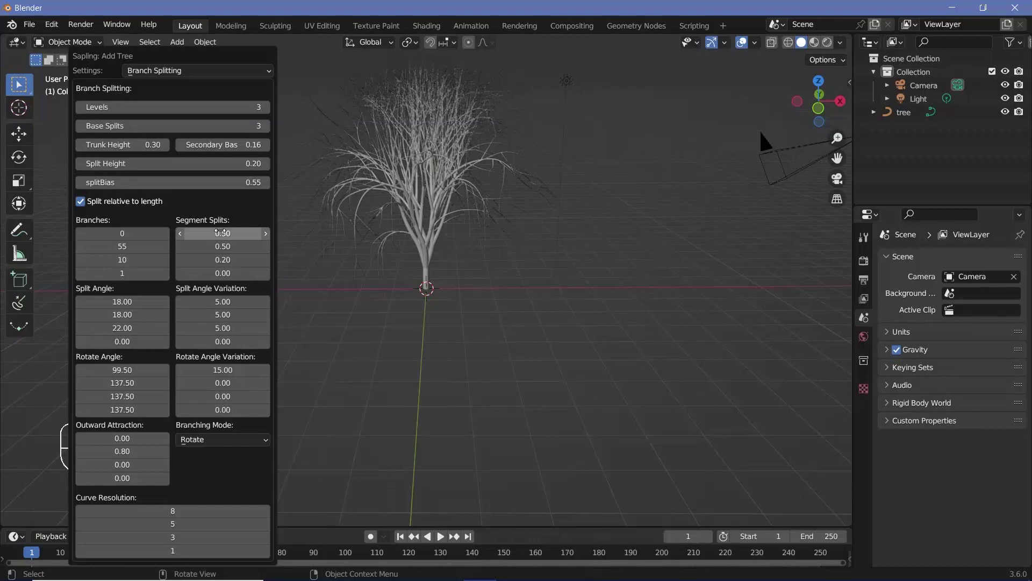
pyautogui.click(221, 246)
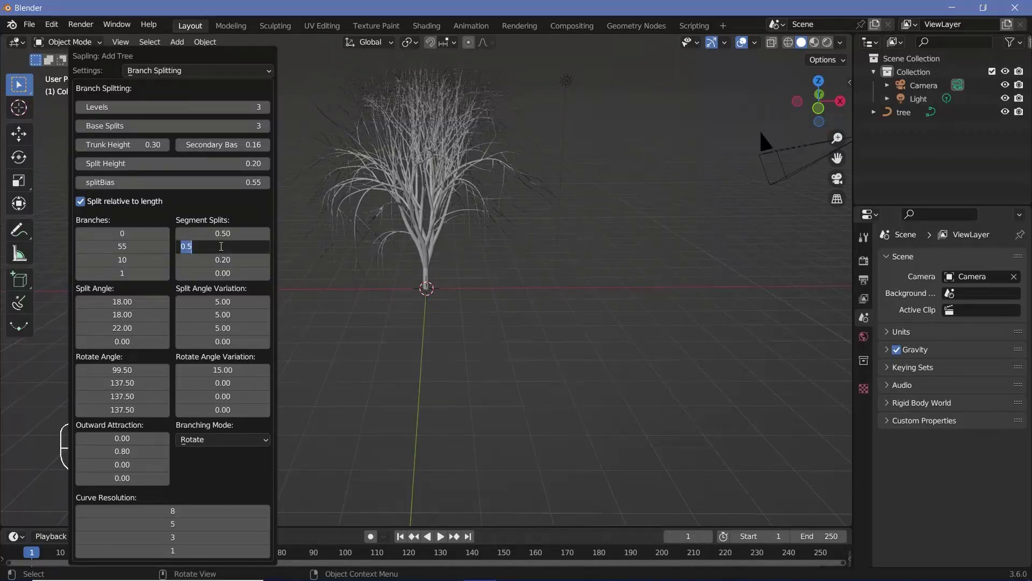
pyautogui.write('0.9')
pyautogui.press('Return')
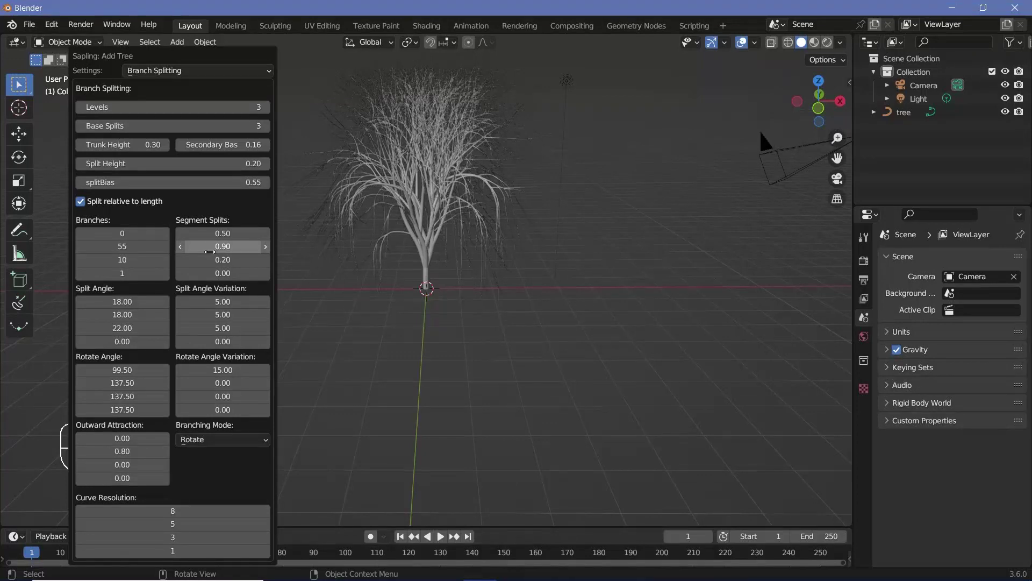
# - Set Split Angle to 25 and Rotate Angle to 100
pyautogui.click(116, 302)
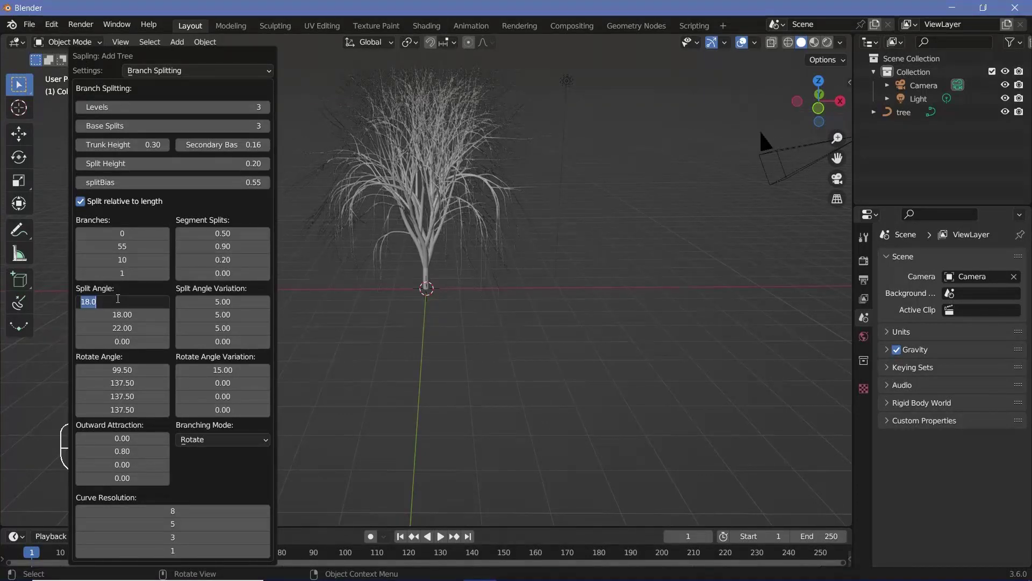
pyautogui.write('25')
pyautogui.press('Return')
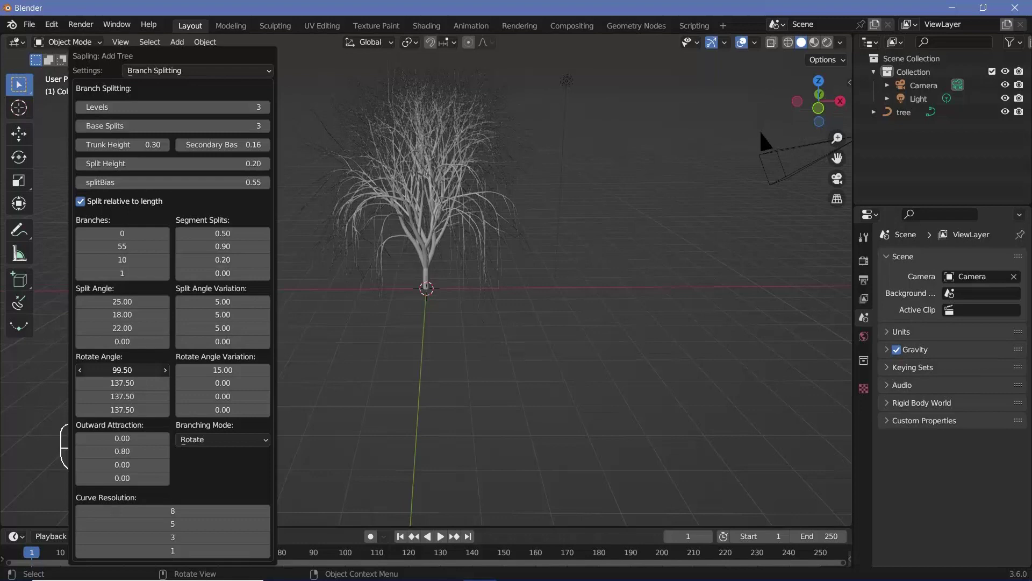
pyautogui.moveTo(122, 370); pyautogui.dragTo(142, 370)
pyautogui.click(126, 370)
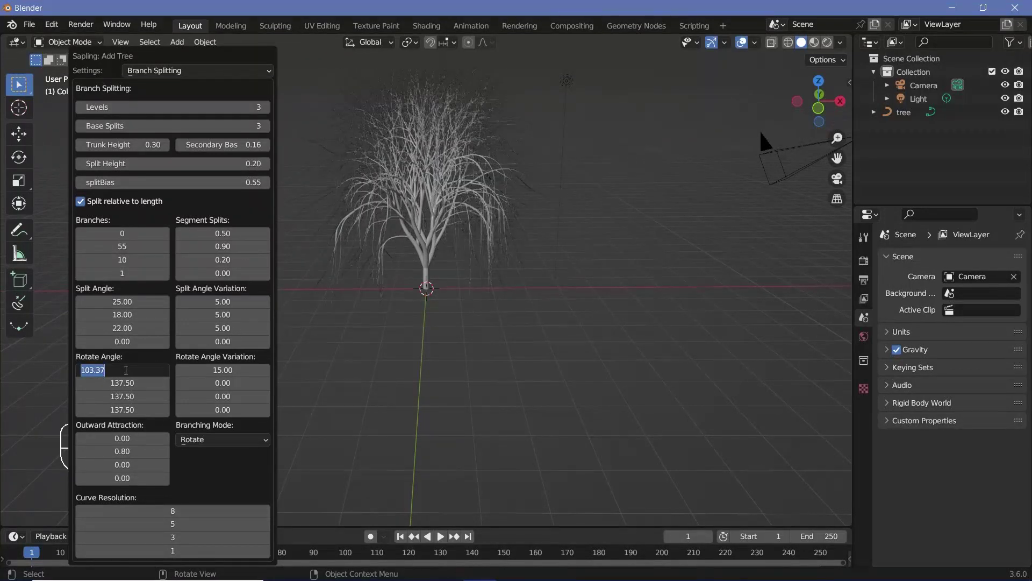
pyautogui.write('100')
pyautogui.press('Return')
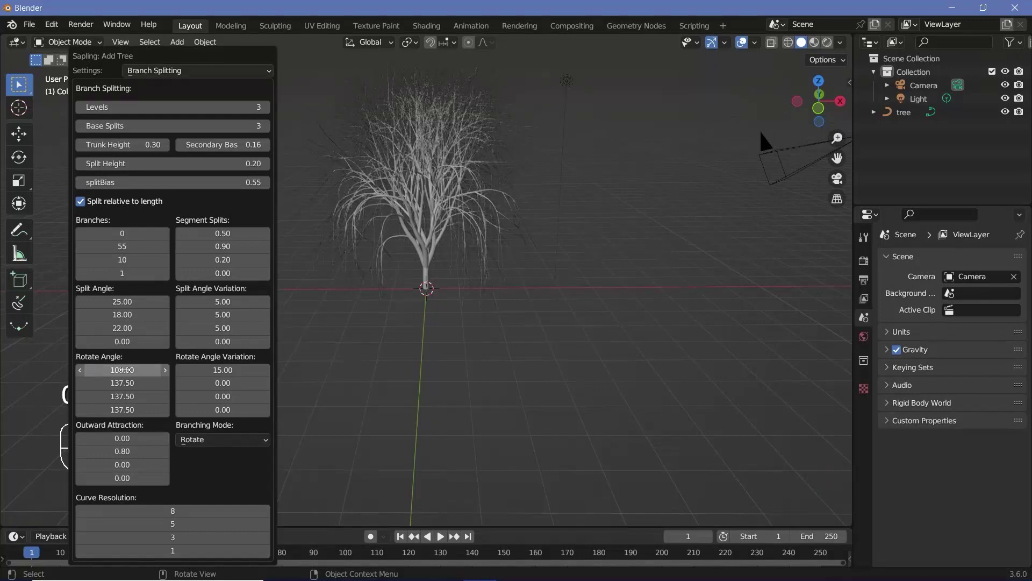
pyautogui.click(436, 249)
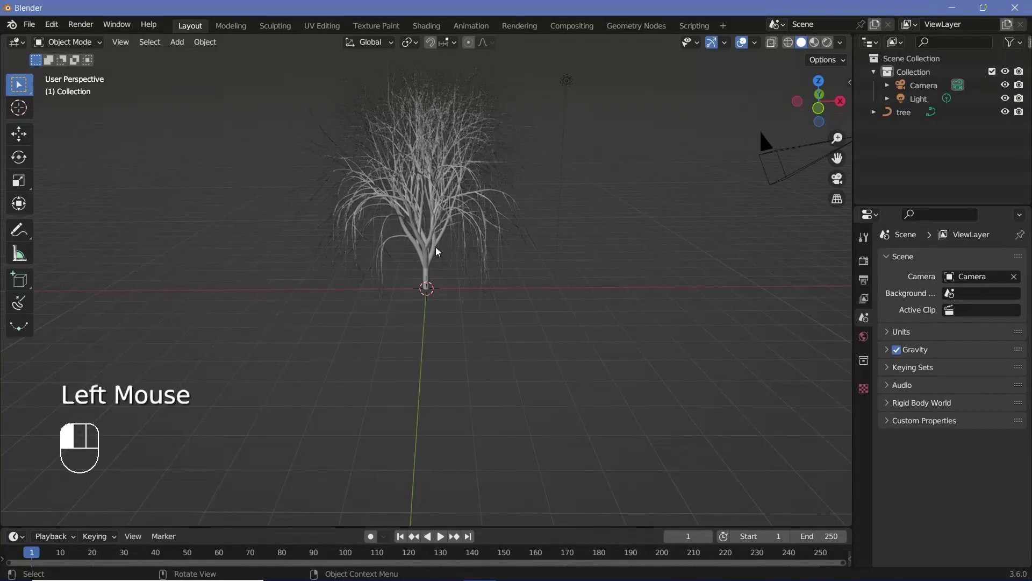
# - Select the tree and set its curve's Resolution Preview U to 6 in Object Data properties
pyautogui.click(345, 268)
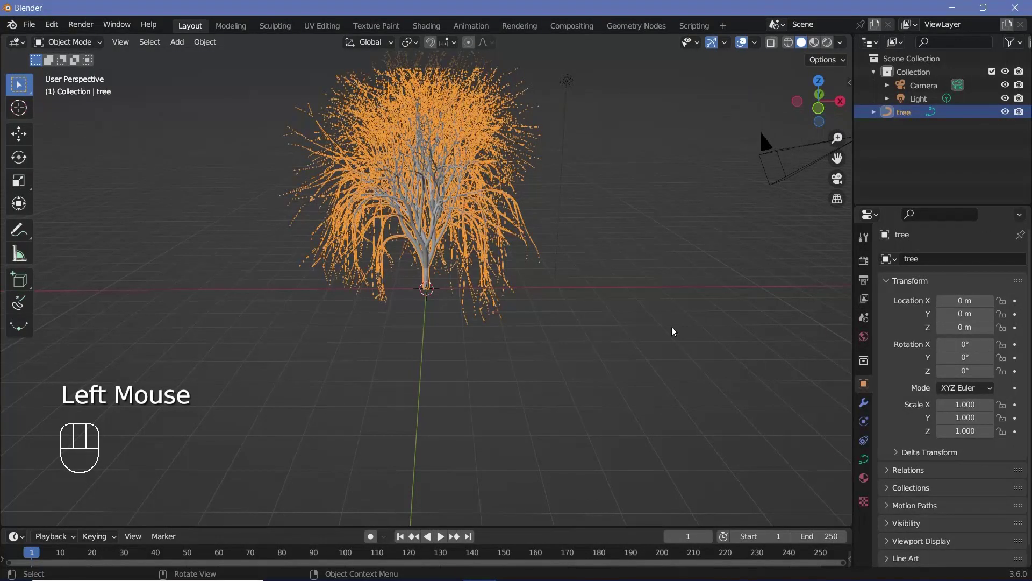
pyautogui.scroll(1, 673, 330)
pyautogui.scroll(-1, 674, 331)
pyautogui.scroll(1, 674, 330)
pyautogui.keyDown('shift'); pyautogui.moveTo(508, 239); pyautogui.dragTo(398, 232, button='middle'); pyautogui.keyUp('shift')
pyautogui.scroll(3, 396, 227)
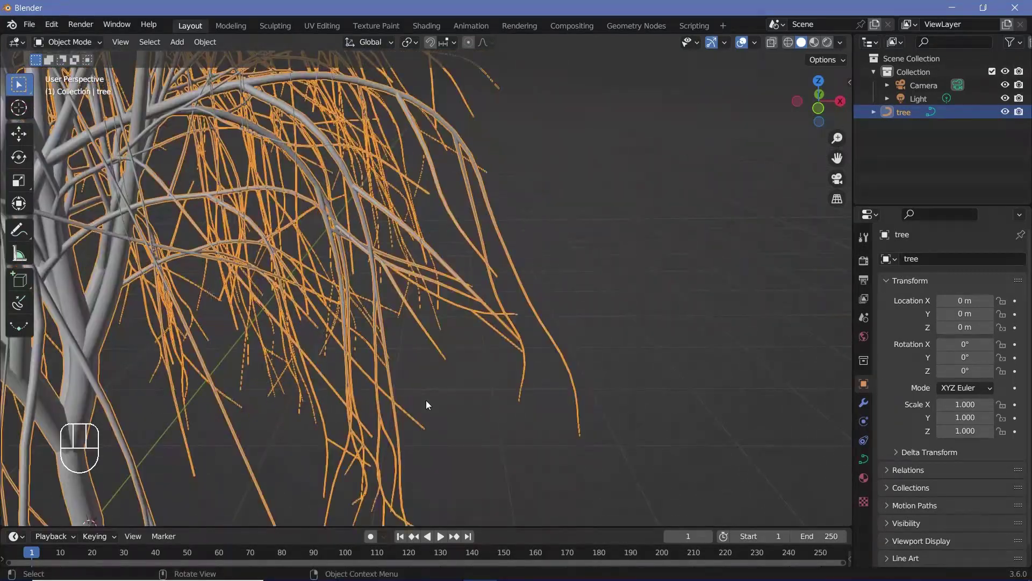
pyautogui.click(864, 459)
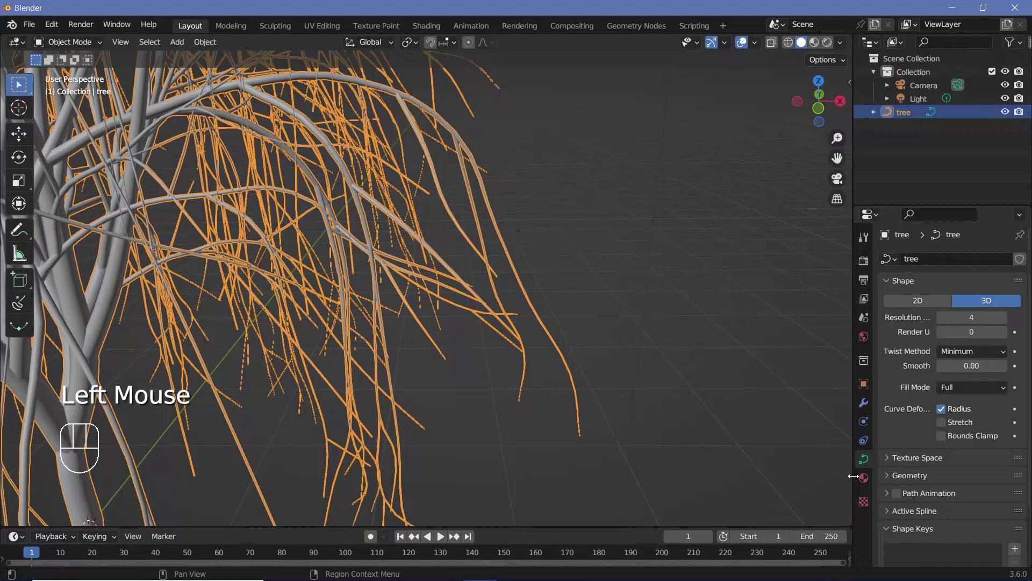
pyautogui.click(1002, 317)
pyautogui.click(1006, 319)
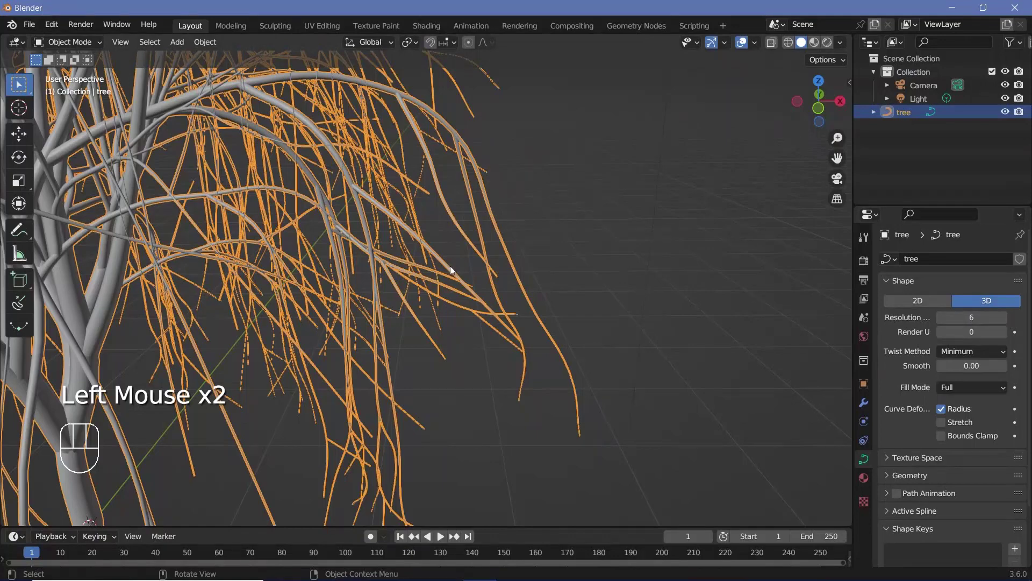
pyautogui.scroll(-1, 359, 265)
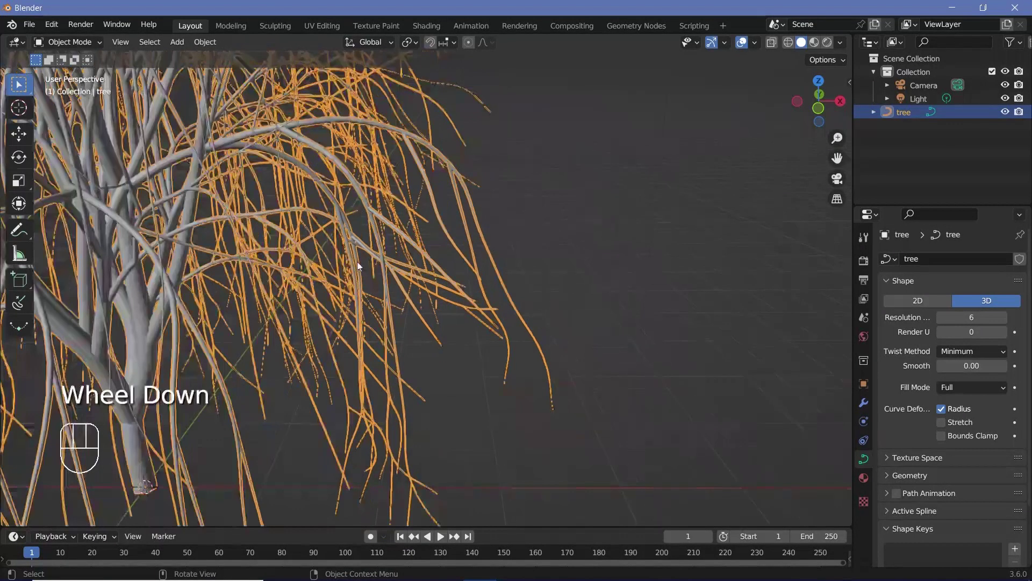
pyautogui.scroll(-3, 358, 266)
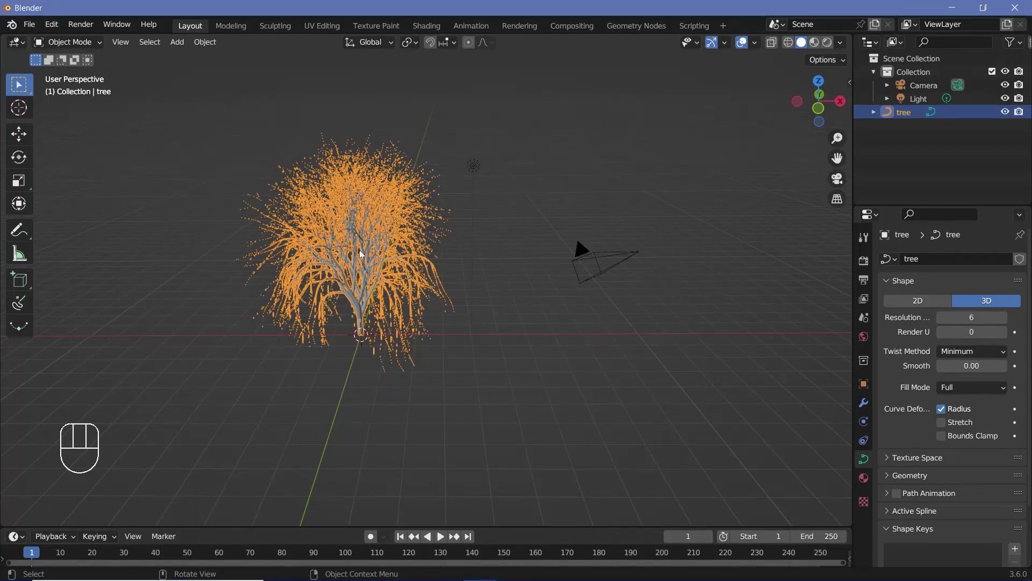
# - Move the tree 4 m along −X and place a linked copy 8 m along X
pyautogui.keyDown('shift'); pyautogui.moveTo(346, 300); pyautogui.dragTo(417, 312, button='middle'); pyautogui.keyUp('shift')
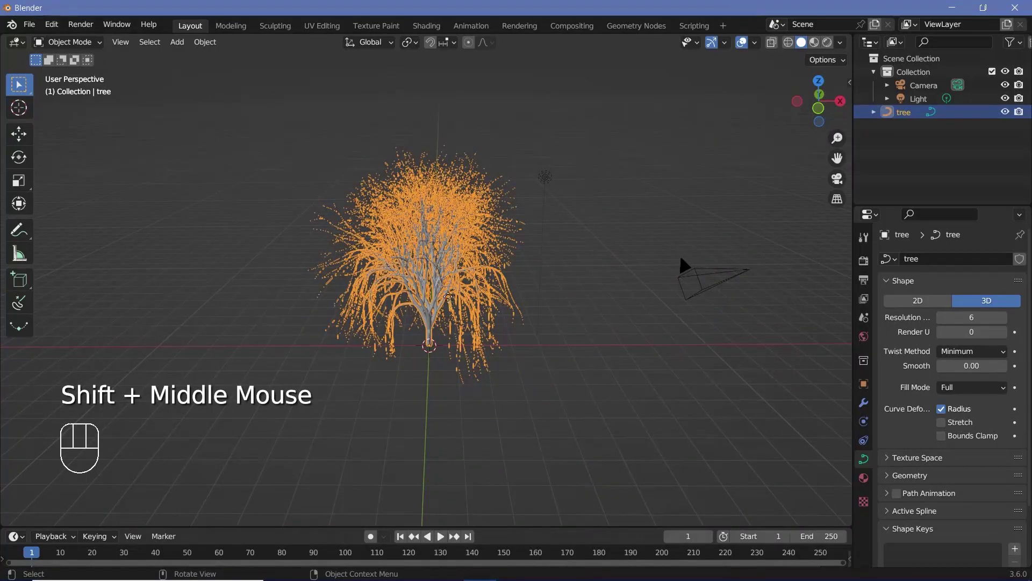
pyautogui.write('gx')
pyautogui.write('-4')
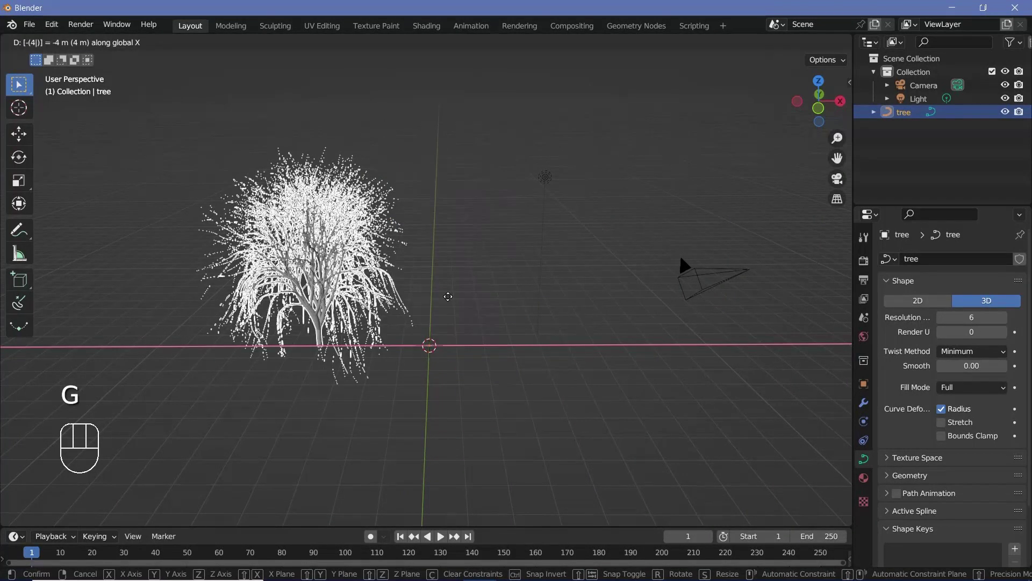
pyautogui.press('Return')
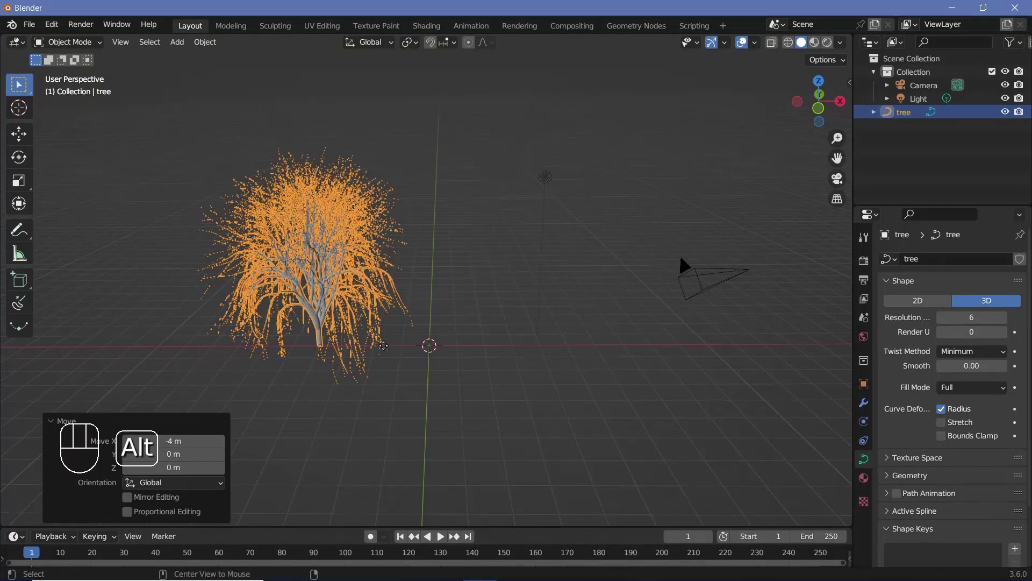
pyautogui.hotkey('alt', 'd')
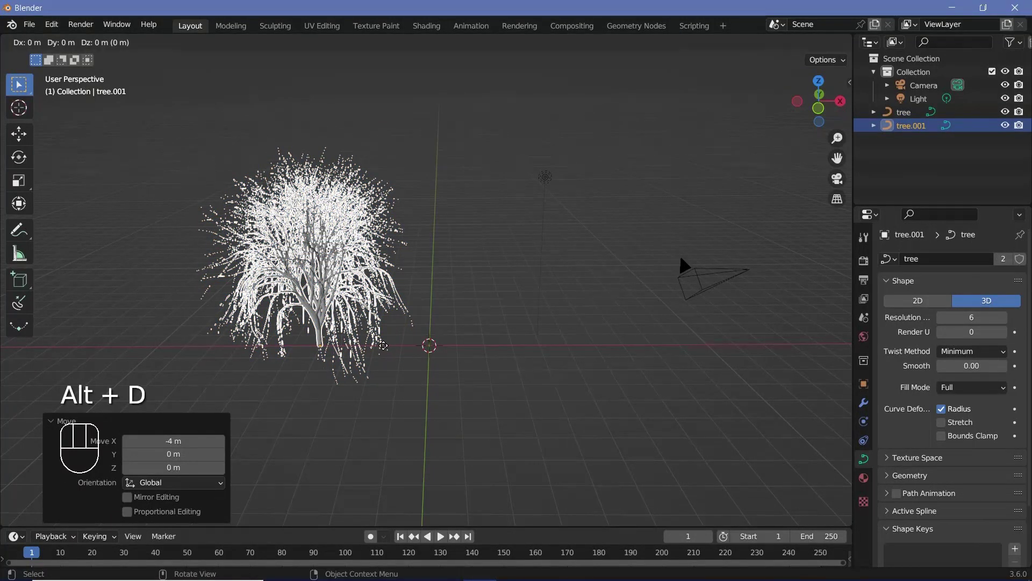
pyautogui.write('x8')
pyautogui.press('Return')
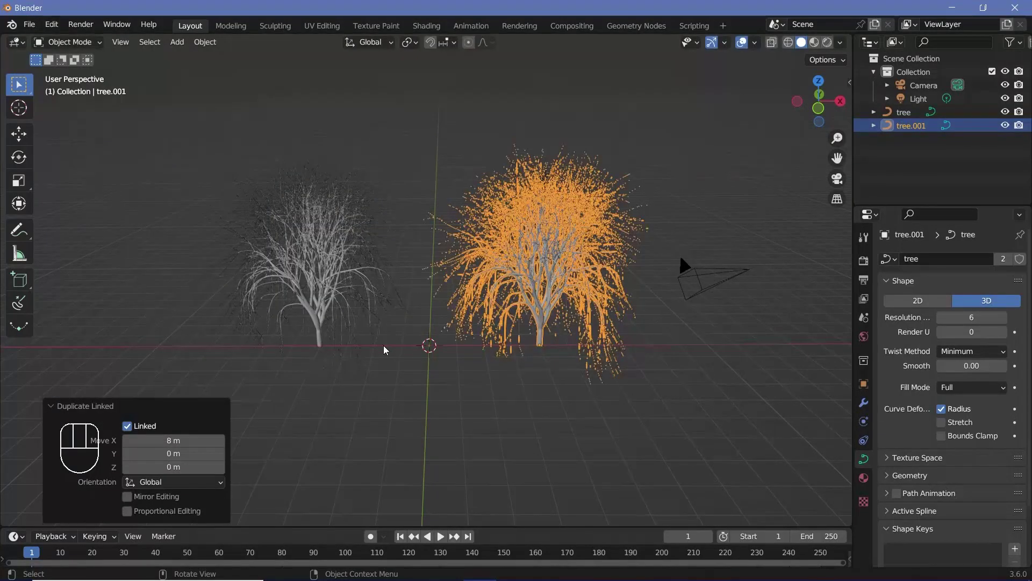
# - Duplicate both trees as linked copies 5.8112 m along Y, then repeat for a third pair
pyautogui.moveTo(385, 349); pyautogui.dragTo(505, 280, button='middle')
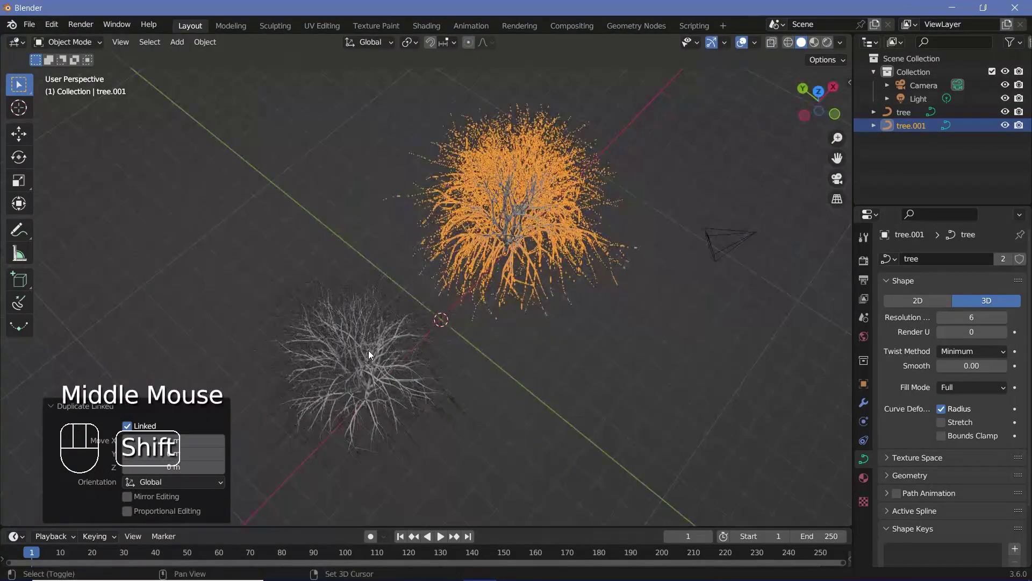
pyautogui.keyDown('shift'); pyautogui.click(369, 350); pyautogui.keyUp('shift')
pyautogui.hotkey('ctrl', 'z')
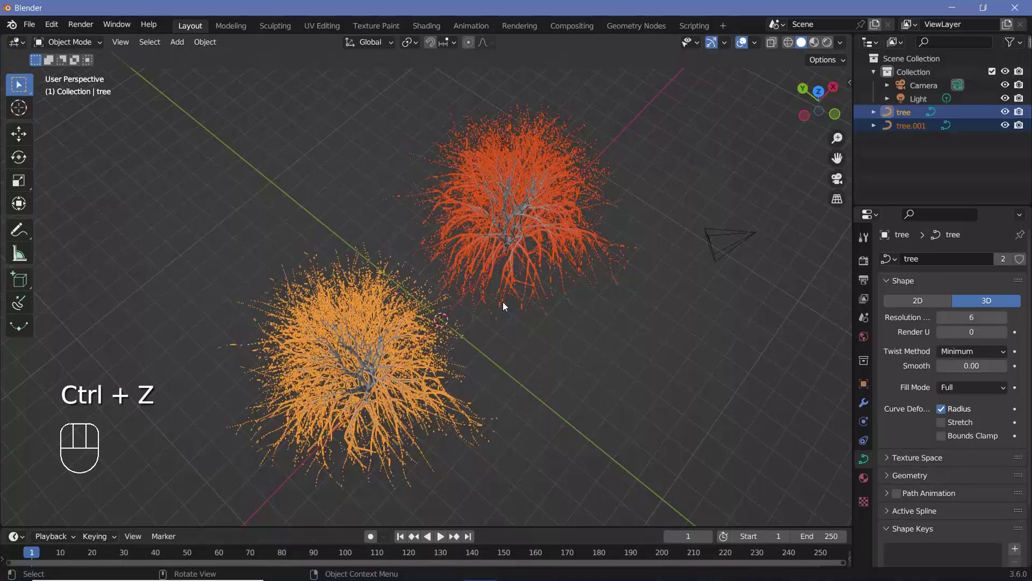
pyautogui.hotkey('alt', 'd')
pyautogui.press('y')
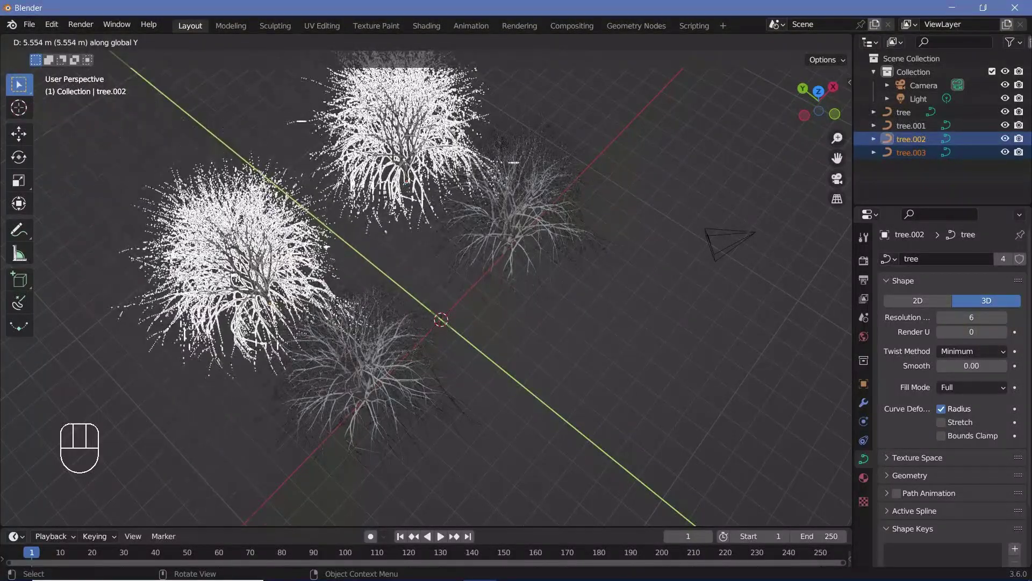
pyautogui.click(334, 299)
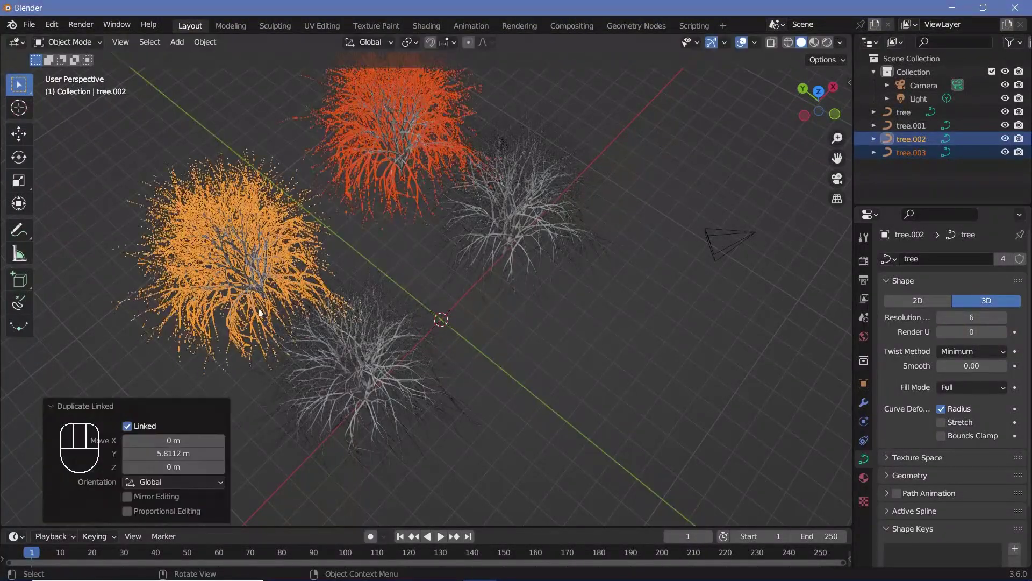
pyautogui.keyDown('shift'); pyautogui.moveTo(412, 242); pyautogui.dragTo(506, 282, button='middle'); pyautogui.keyUp('shift')
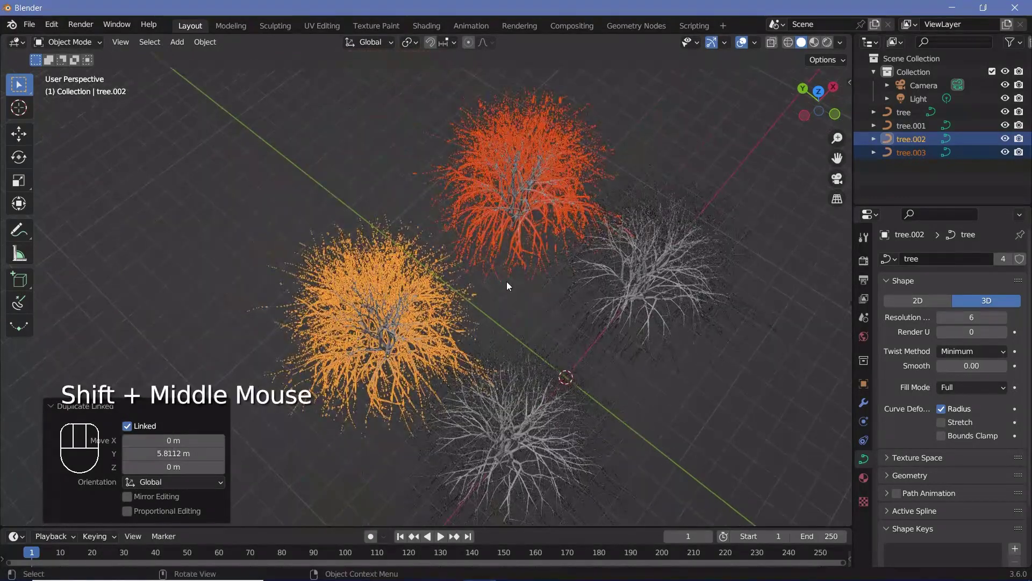
pyautogui.hotkey('shift', 'r')
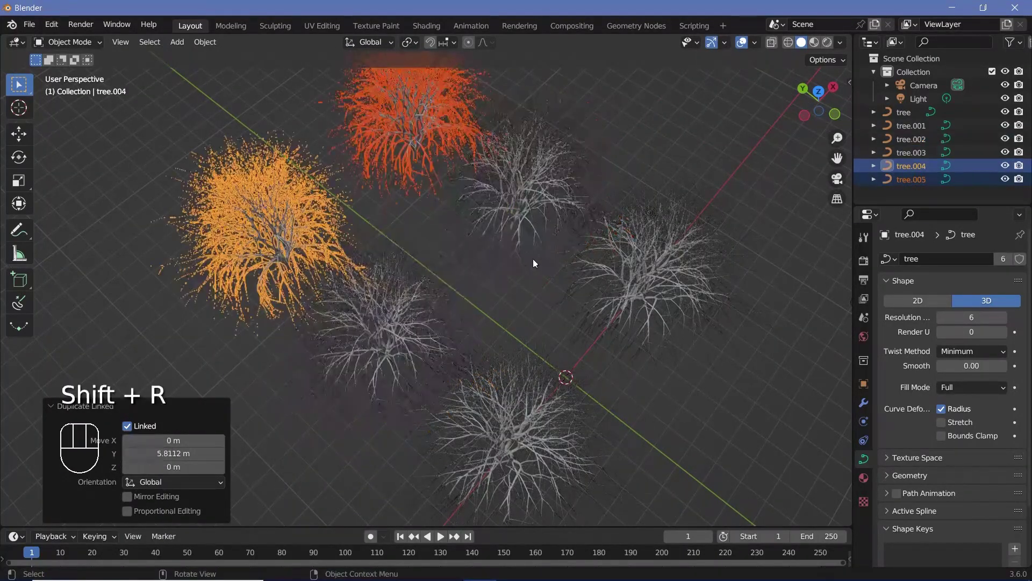
pyautogui.click(502, 204)
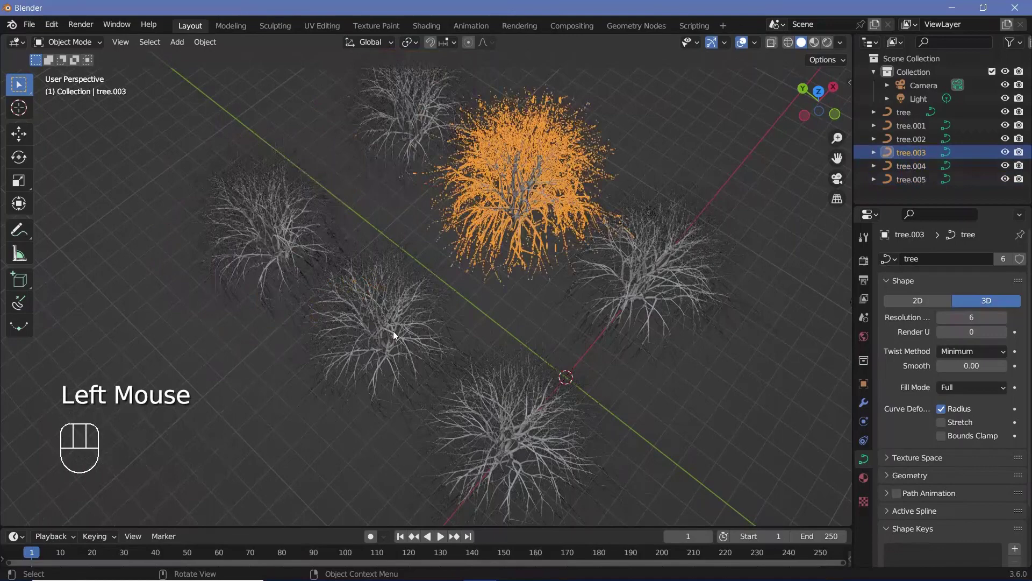
# - Set the pivot point to Individual Origins with several trees selected
pyautogui.keyDown('shift'); pyautogui.click(374, 349); pyautogui.keyUp('shift')
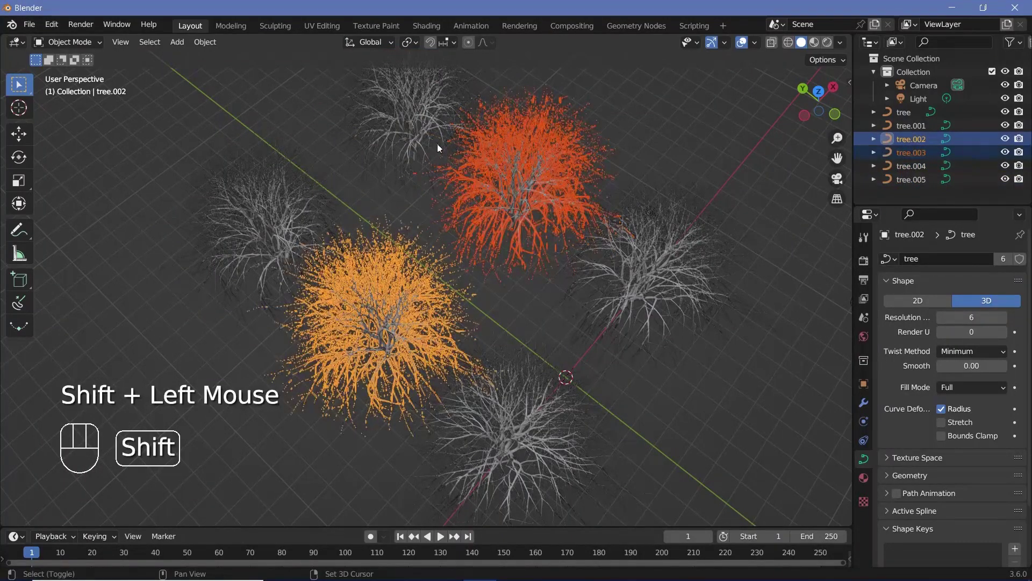
pyautogui.keyDown('shift'); pyautogui.click(425, 140); pyautogui.keyUp('shift')
pyautogui.keyDown('shift'); pyautogui.click(339, 183); pyautogui.keyUp('shift')
pyautogui.click(405, 42)
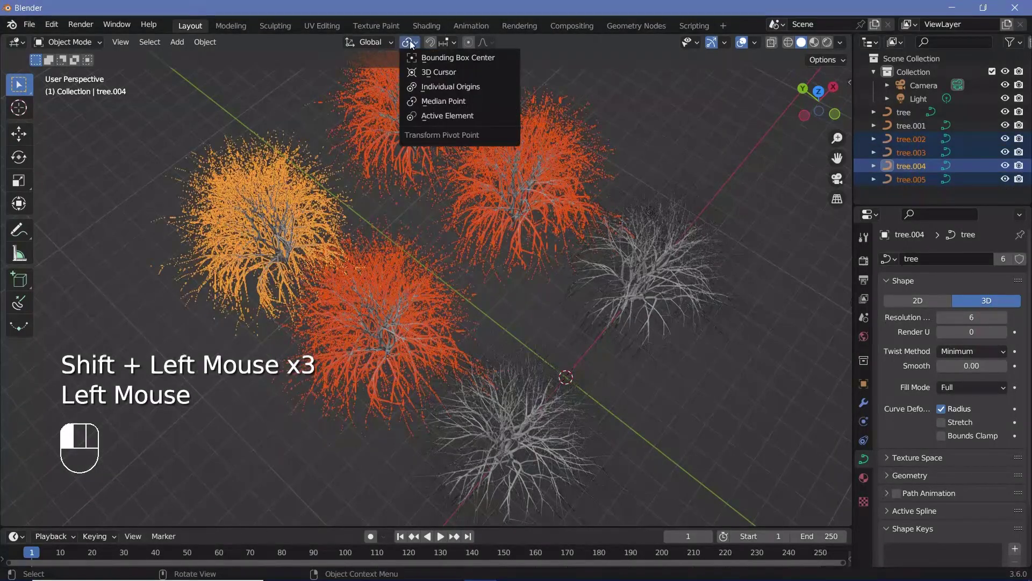
pyautogui.click(440, 86)
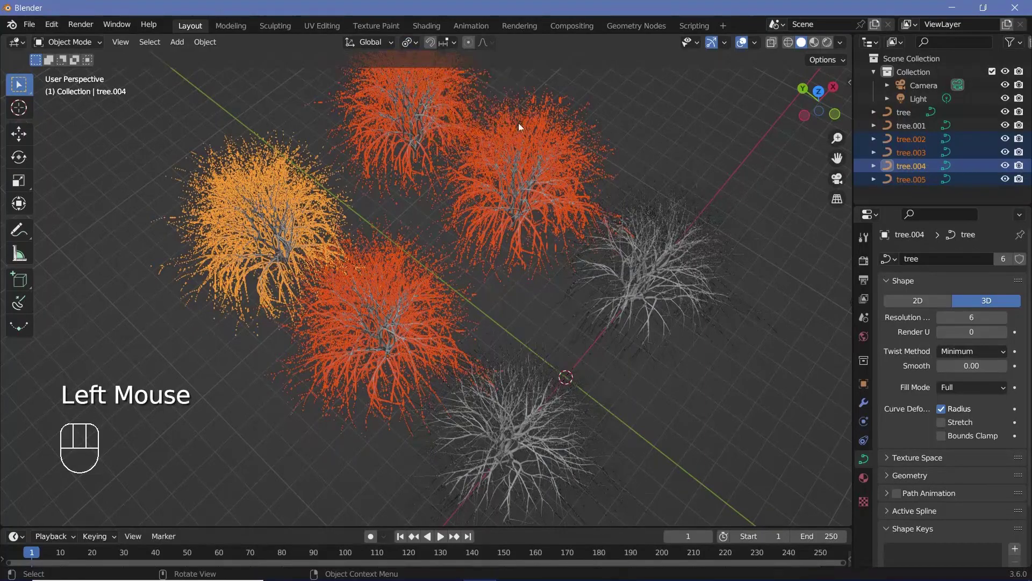
# - Rotate tree.003 (−54.3°), tree.002 and tree.004 (−124°) about their vertical axes
pyautogui.click(537, 156)
pyautogui.press('r')
pyautogui.press('z')
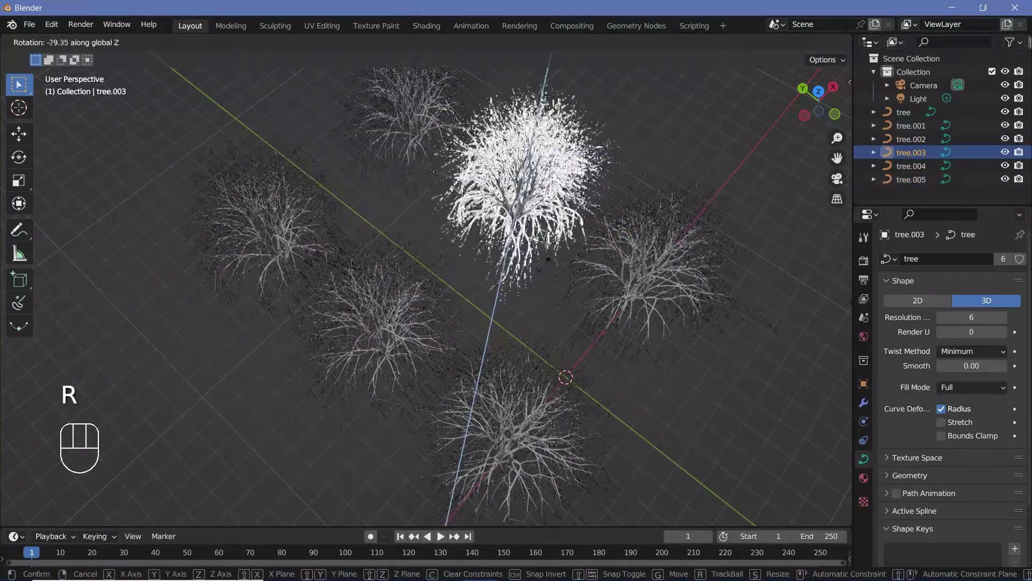
pyautogui.click(463, 299)
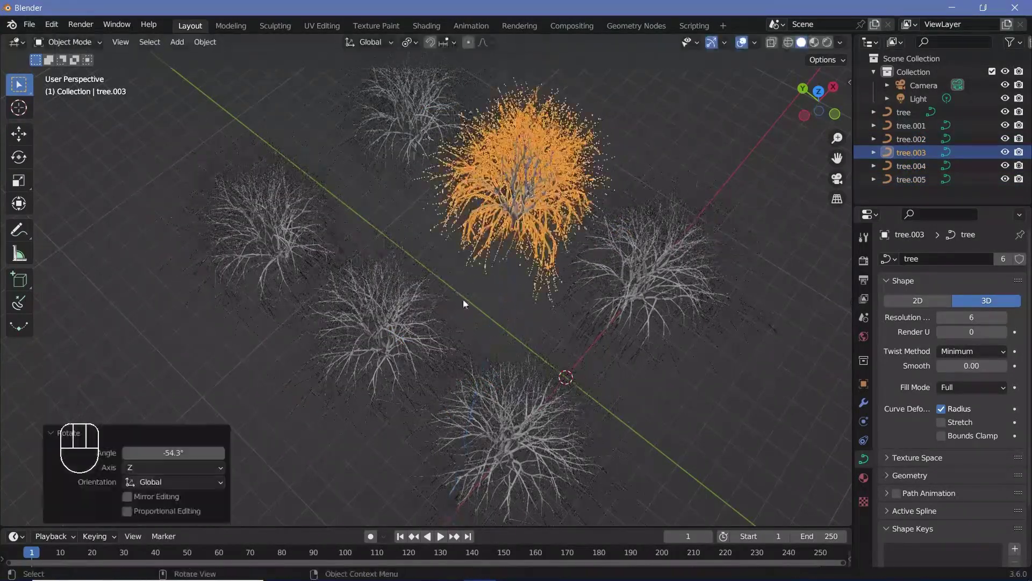
pyautogui.click(511, 308)
pyautogui.press('r')
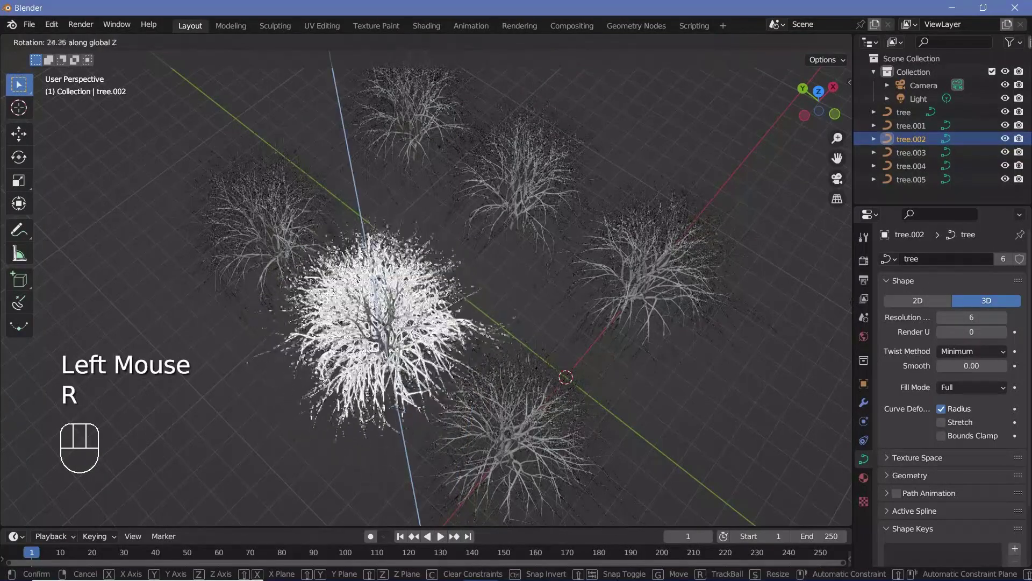
pyautogui.click(507, 265)
pyautogui.click(301, 215)
pyautogui.press('r')
pyautogui.press('z')
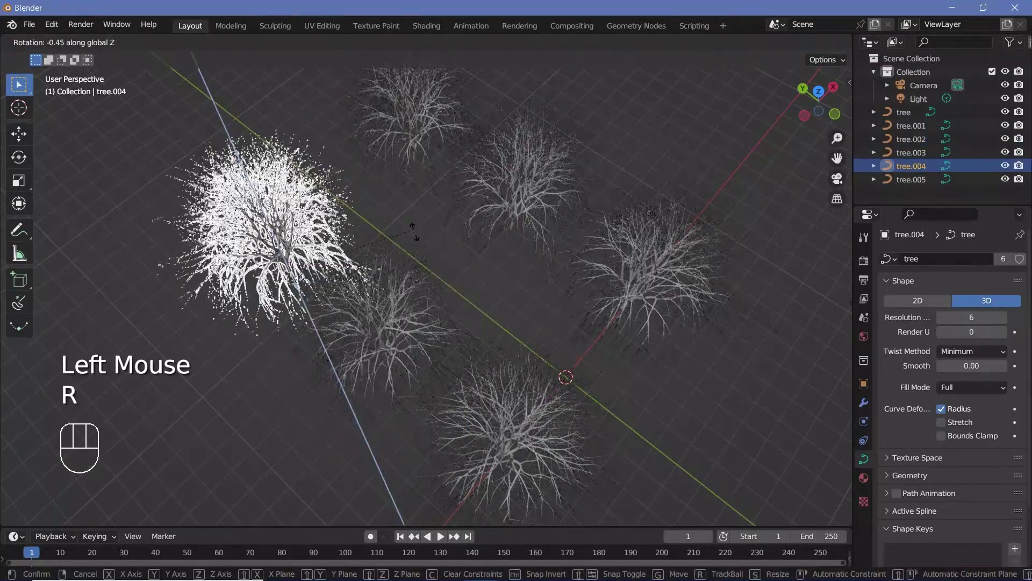
pyautogui.click(357, 224)
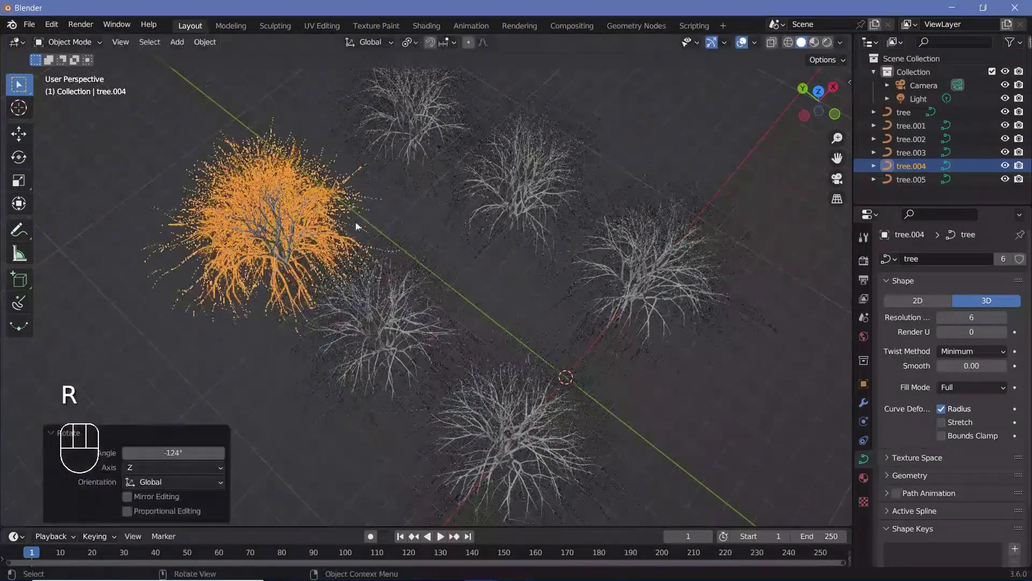
# - Rotate tree.005 154° about Z, then begin reselecting the trees
pyautogui.click(404, 107)
pyautogui.press('r')
pyautogui.press('z')
pyautogui.click(4, 524)
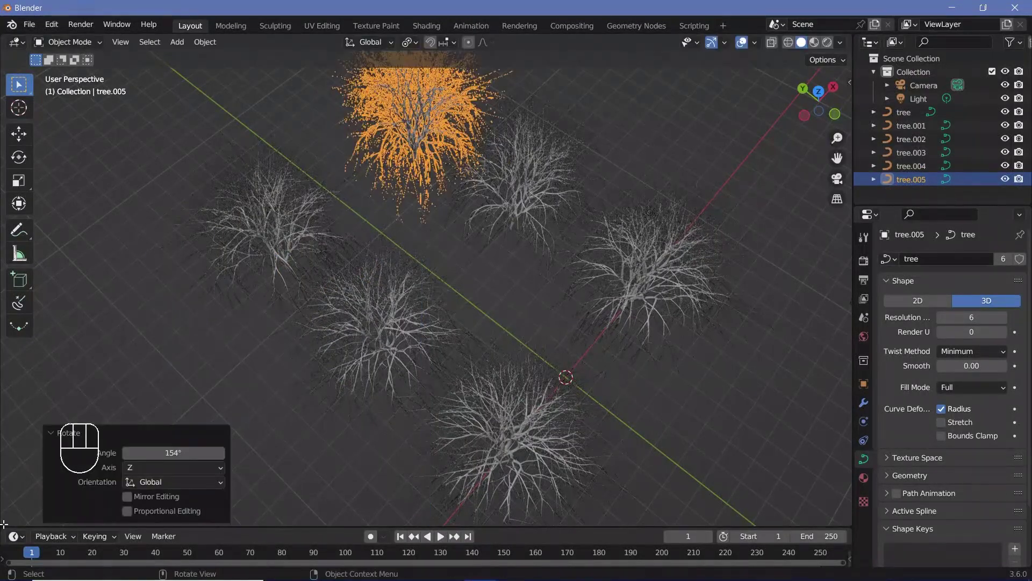
pyautogui.click(264, 226)
pyautogui.keyDown('shift'); pyautogui.click(430, 111); pyautogui.keyUp('shift')
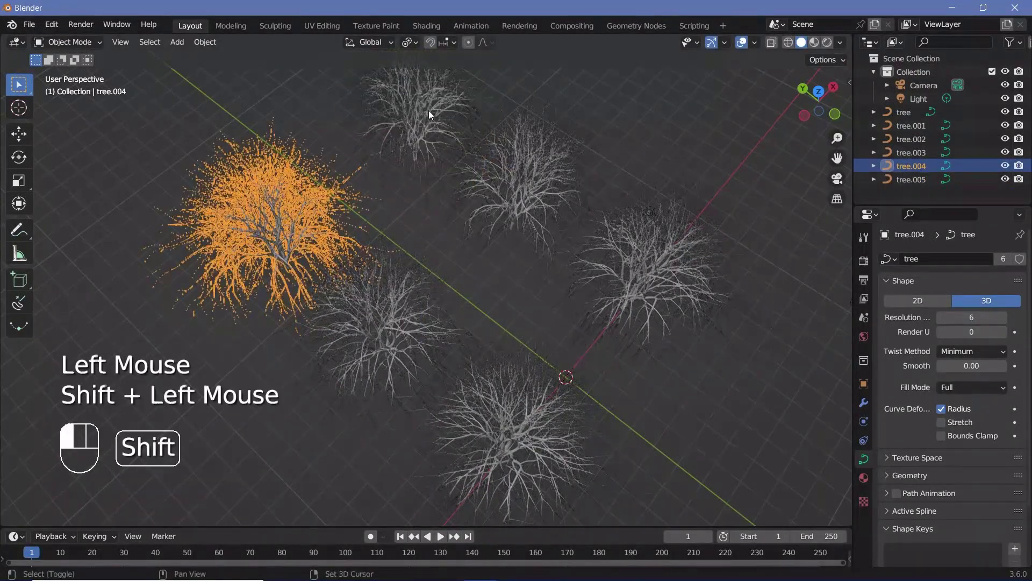
# - Select all six trees and make linked copies moved 17 m along Y
pyautogui.keyDown('shift'); pyautogui.click(519, 178); pyautogui.keyUp('shift')
pyautogui.keyDown('shift'); pyautogui.click(379, 301); pyautogui.keyUp('shift')
pyautogui.keyDown('shift'); pyautogui.click(512, 393); pyautogui.keyUp('shift')
pyautogui.keyDown('shift'); pyautogui.click(601, 290); pyautogui.keyUp('shift')
pyautogui.keyDown('shift'); pyautogui.click(512, 398); pyautogui.keyUp('shift')
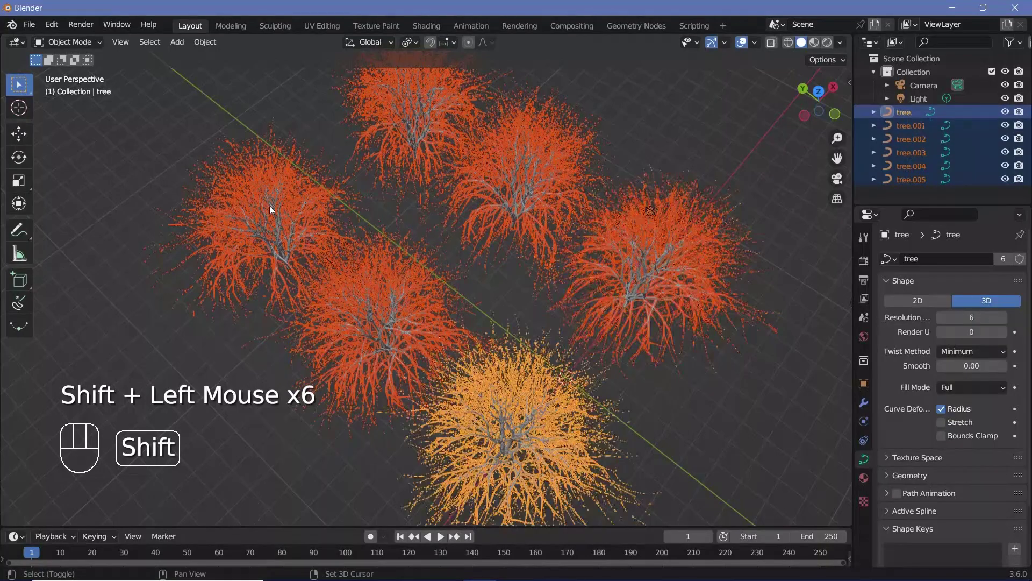
pyautogui.keyDown('shift'); pyautogui.moveTo(269, 205); pyautogui.dragTo(489, 250, button='middle'); pyautogui.keyUp('shift')
pyautogui.scroll(-2, 489, 250)
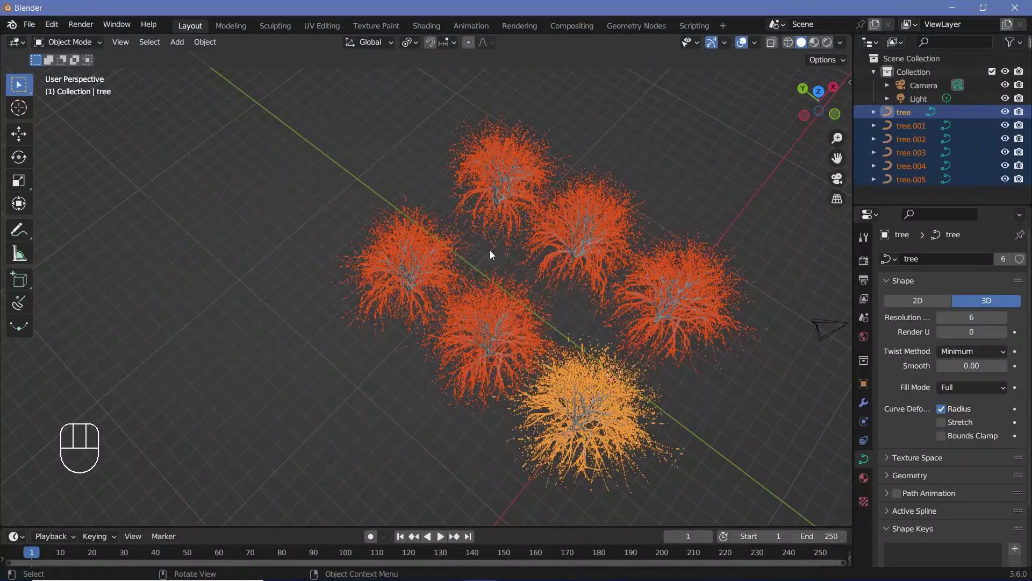
pyautogui.press('alt')
pyautogui.hotkey('alt', 'd')
pyautogui.press('y')
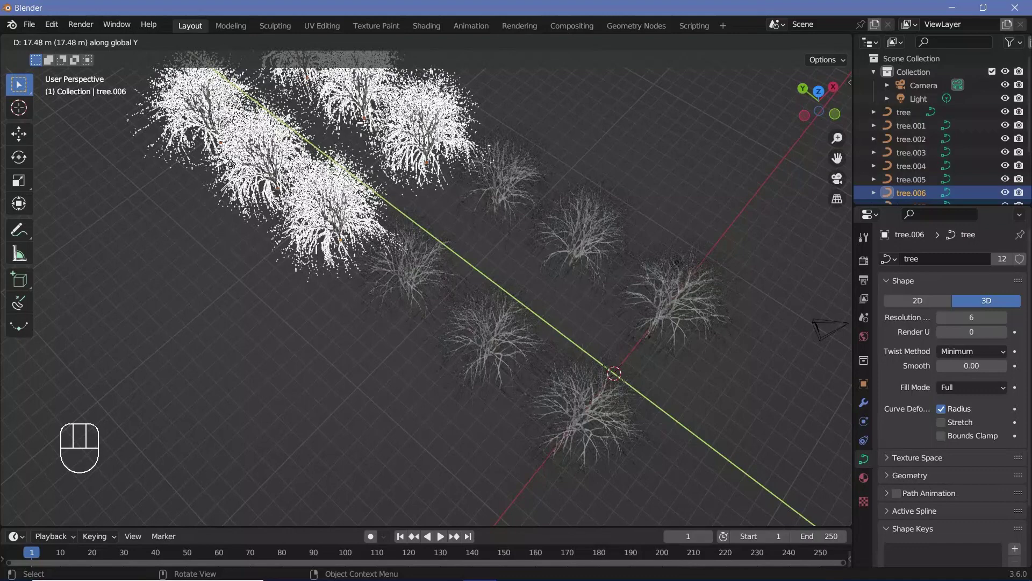
pyautogui.write('17')
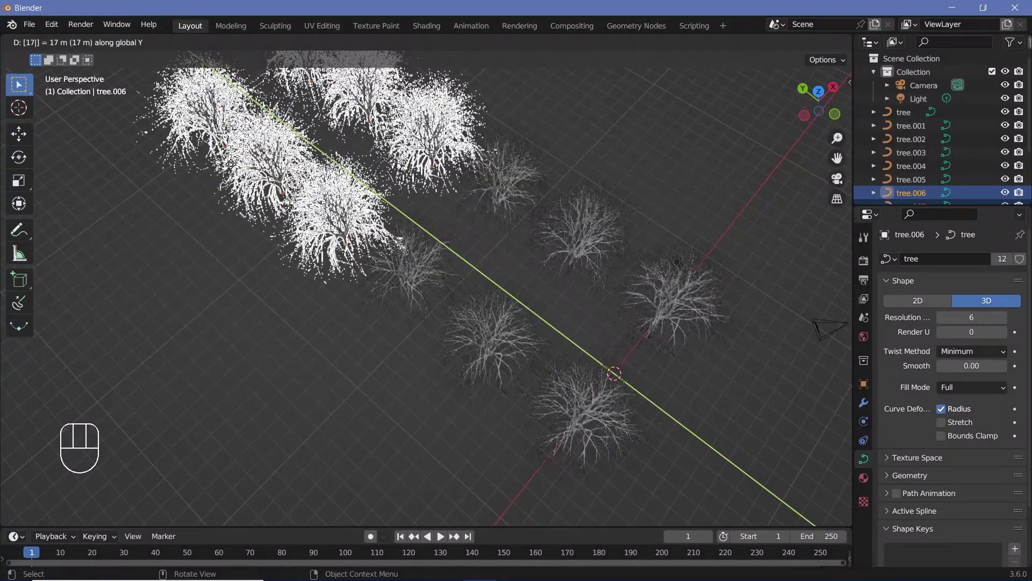
pyautogui.press('Return')
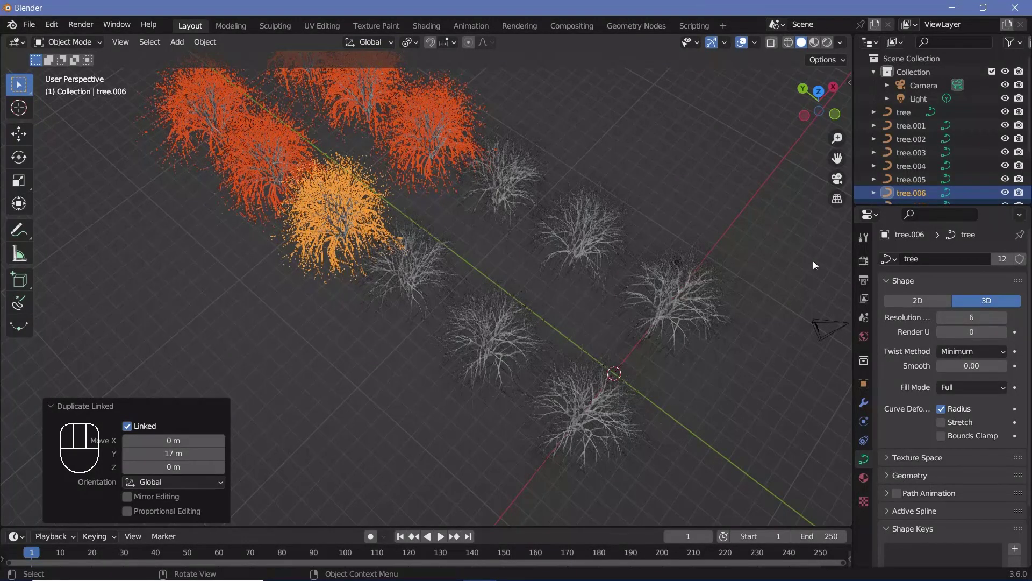
# - Set the frame rate to 30 fps and the end frame to 300
pyautogui.click(860, 282)
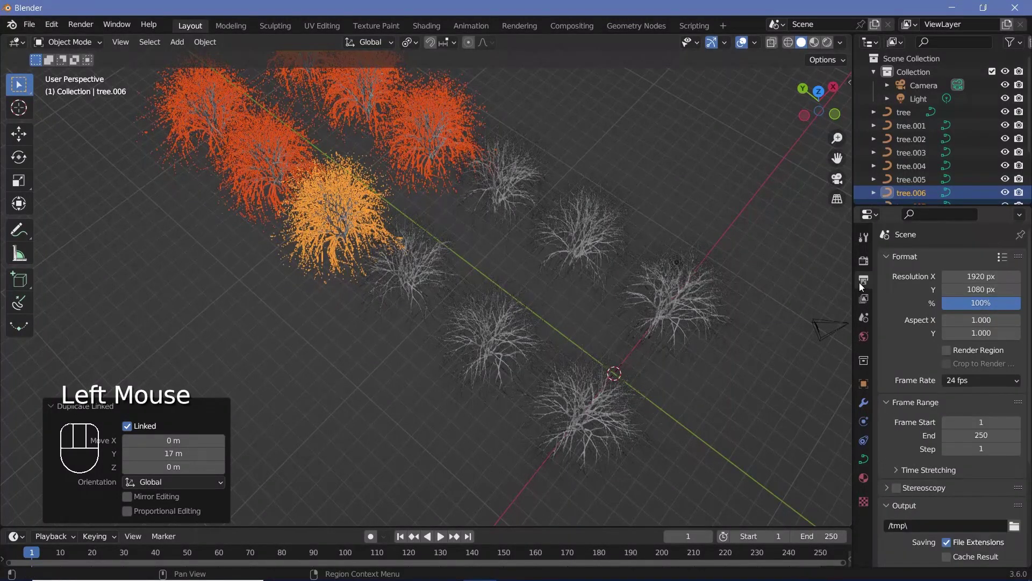
pyautogui.click(954, 382)
pyautogui.click(970, 449)
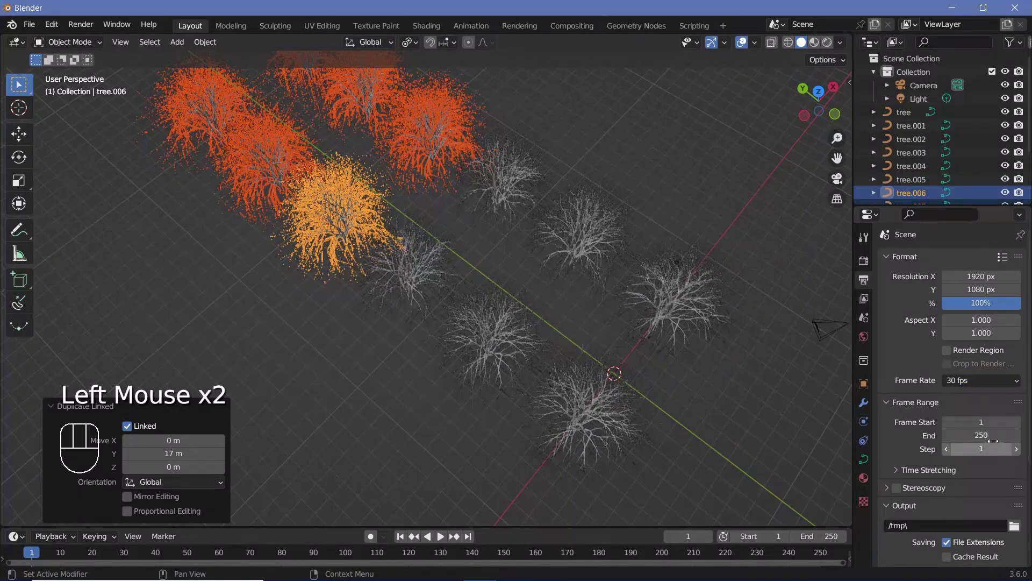
pyautogui.click(992, 439)
pyautogui.write('1')
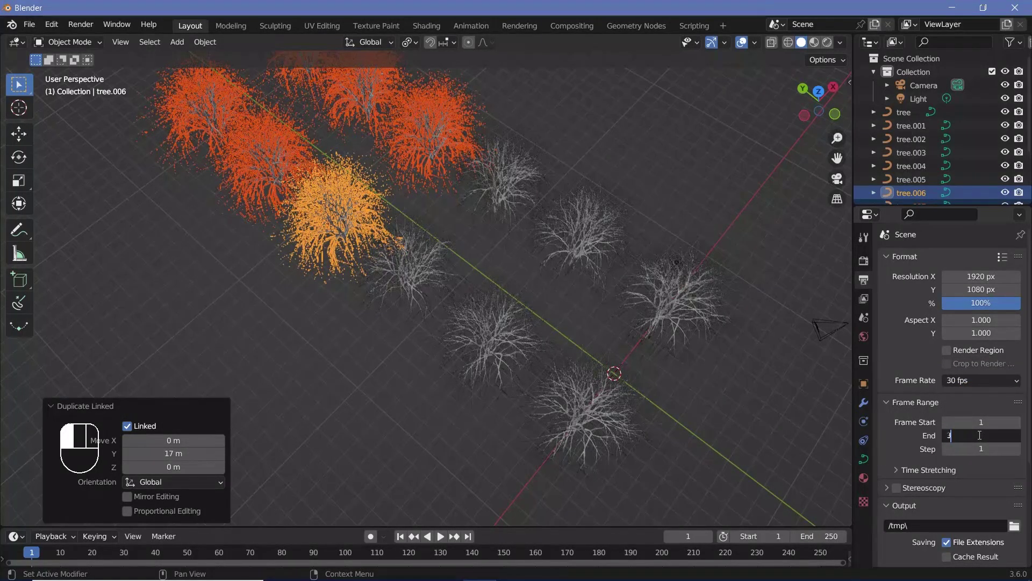
pyautogui.write('00')
pyautogui.press('Return')
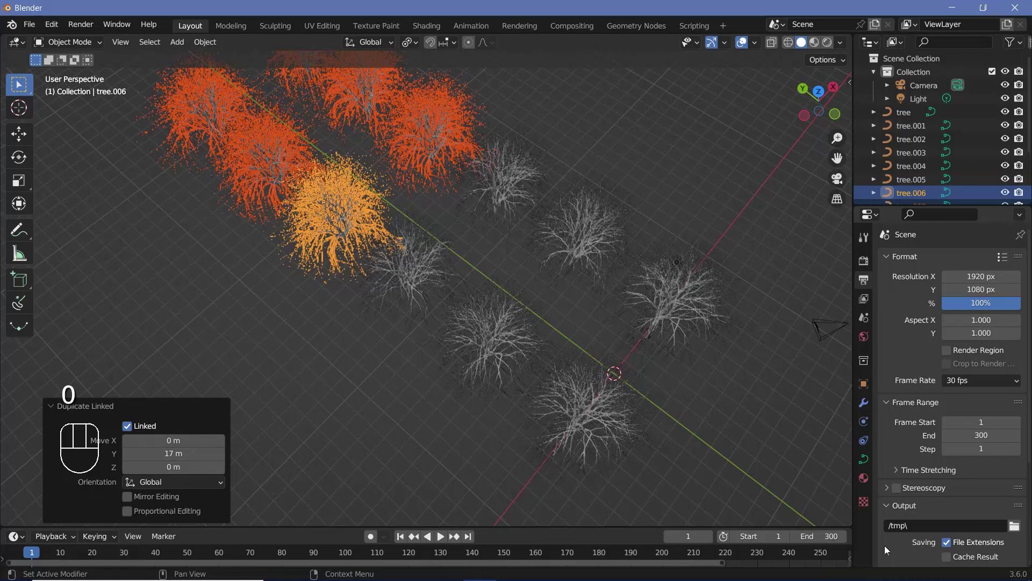
# - Set the output path to // and the file format to FFmpeg Video
pyautogui.click(918, 524)
pyautogui.write('//')
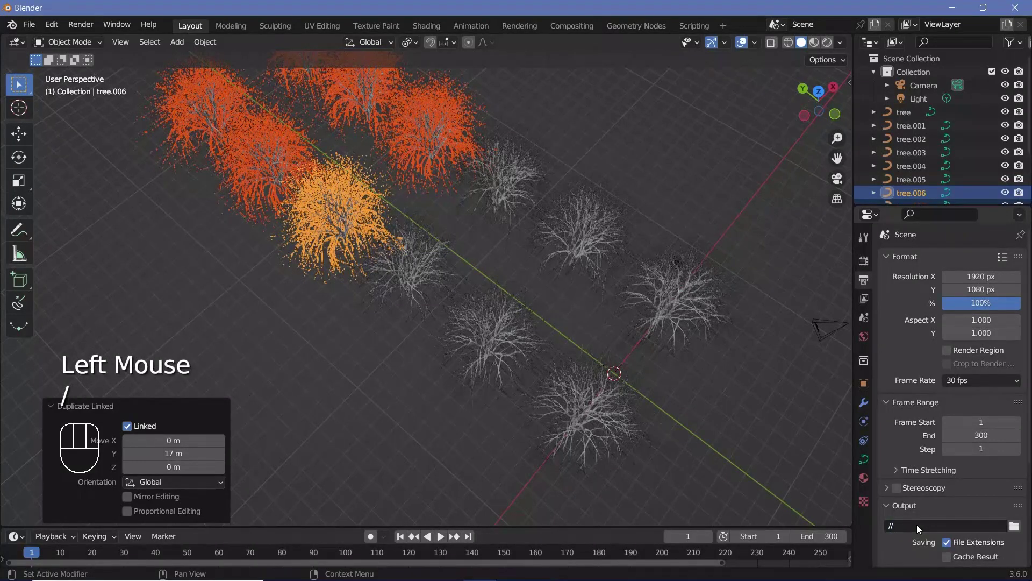
pyautogui.scroll(-3, 925, 484)
pyautogui.click(973, 444)
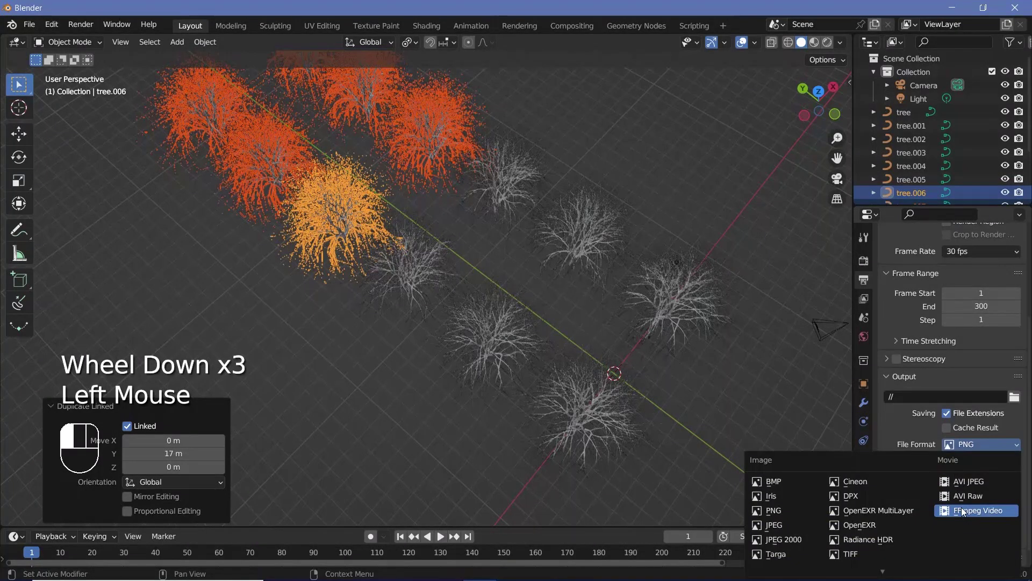
pyautogui.click(965, 520)
# - Set the container to MPEG-4 and output quality to Perceptually Lossless
pyautogui.scroll(-3, 909, 534)
pyautogui.click(915, 524)
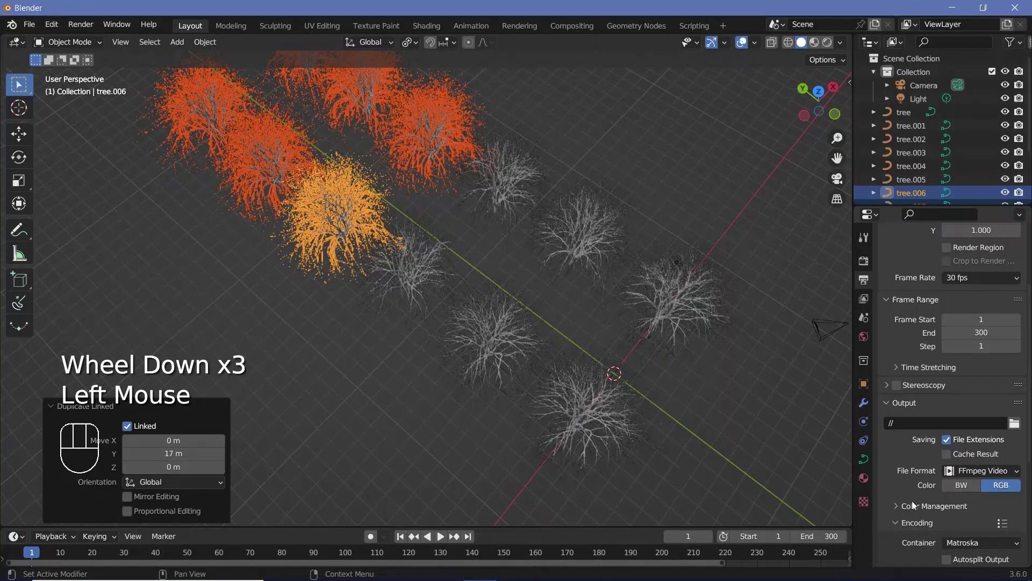
pyautogui.scroll(-2, 913, 500)
pyautogui.click(1001, 393)
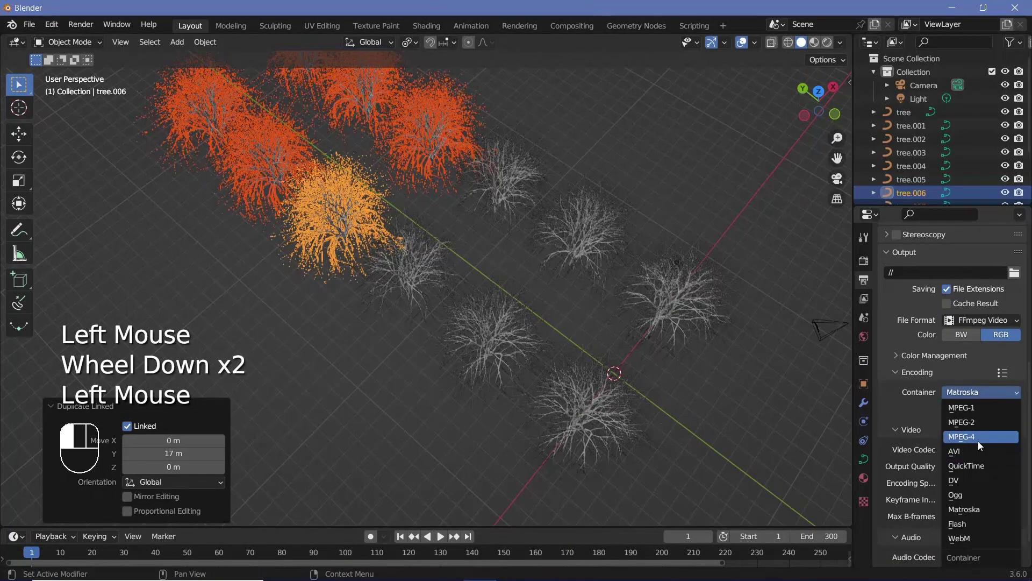
pyautogui.click(975, 464)
pyautogui.click(975, 468)
pyautogui.click(975, 420)
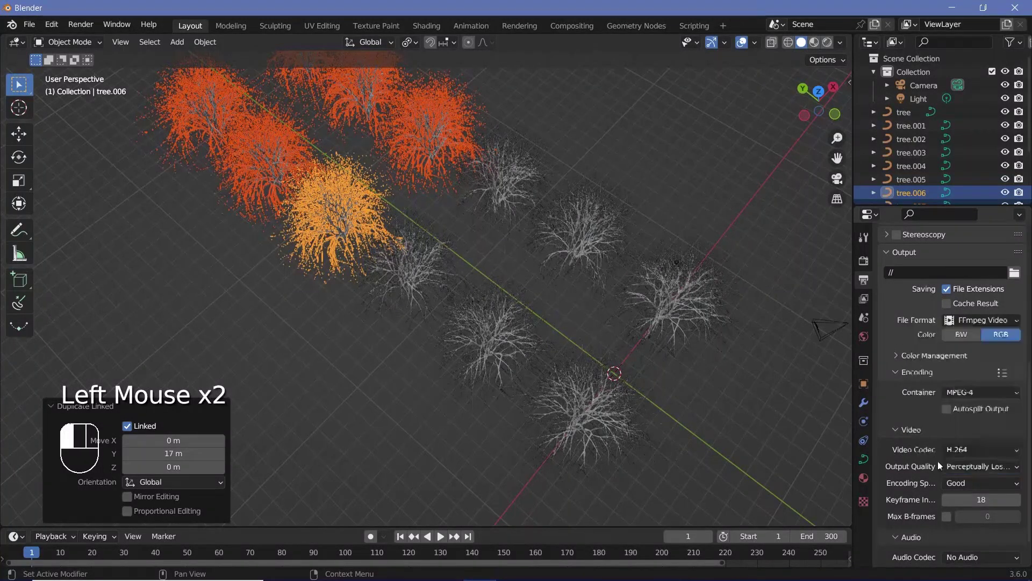
# - Clear the camera's location and rotation, then rotate it 90° about X
pyautogui.click(815, 325)
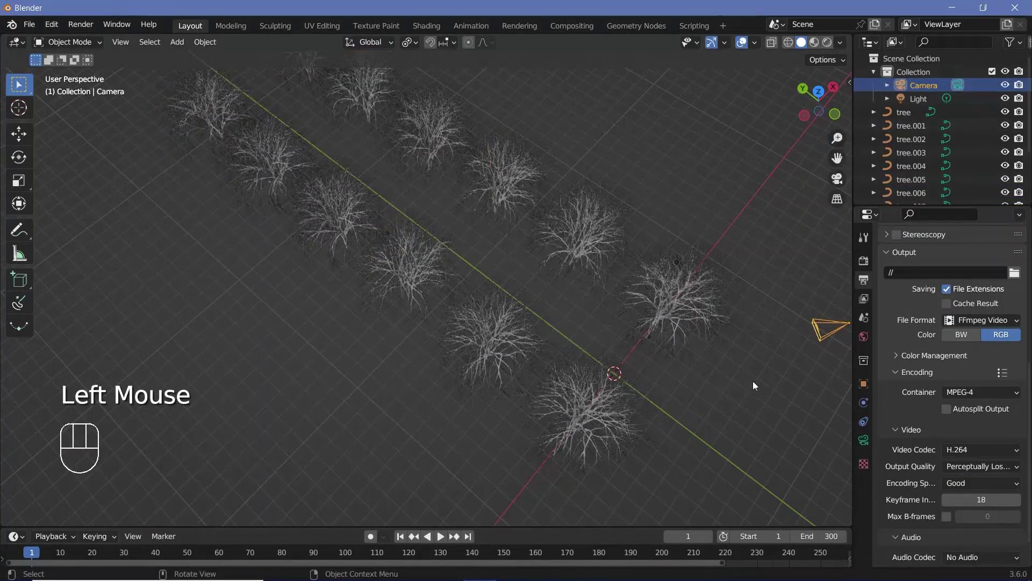
pyautogui.hotkey('alt', 'g')
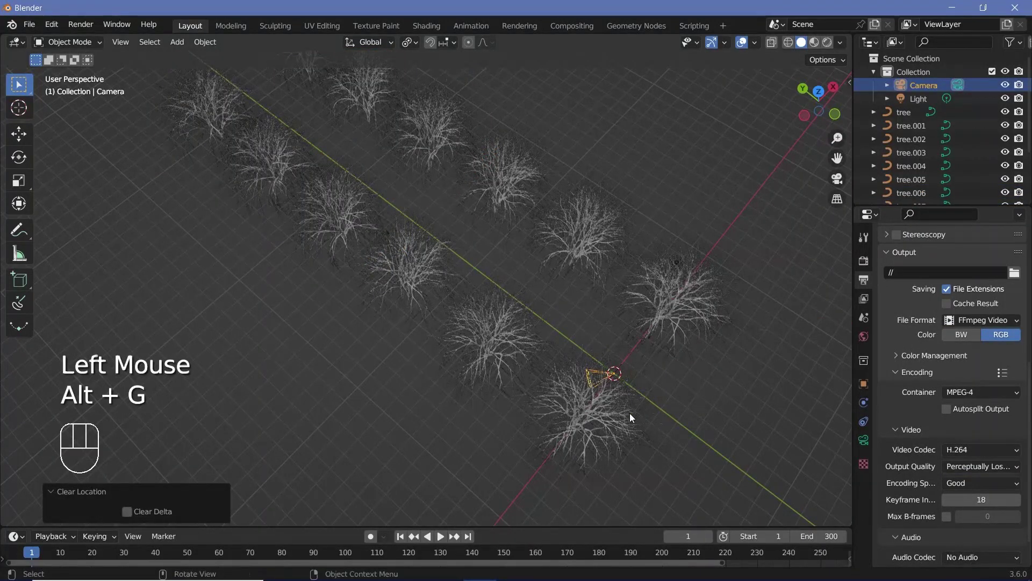
pyautogui.hotkey('alt', 'r')
pyautogui.write('r')
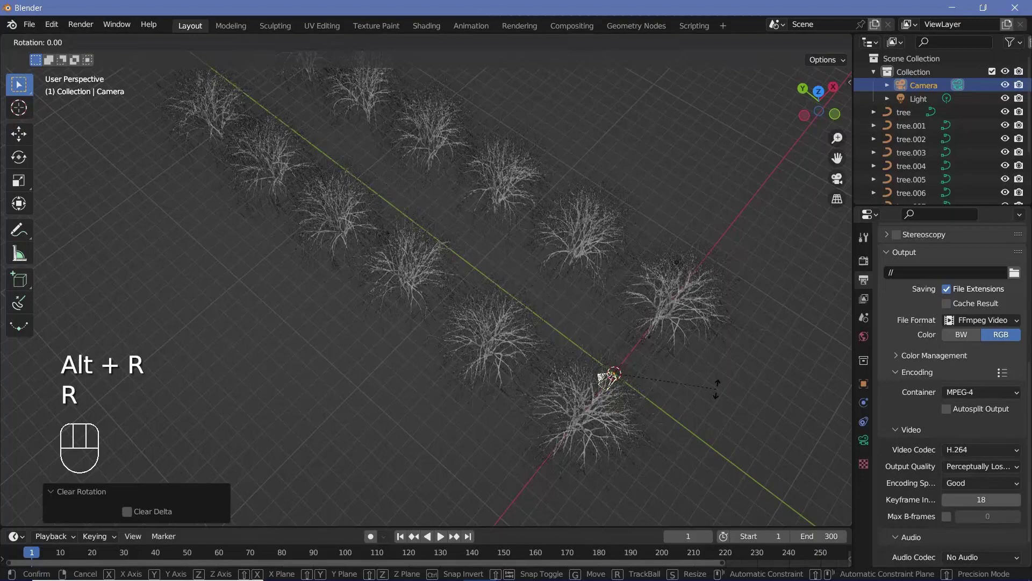
pyautogui.write('x90')
pyautogui.press('Return')
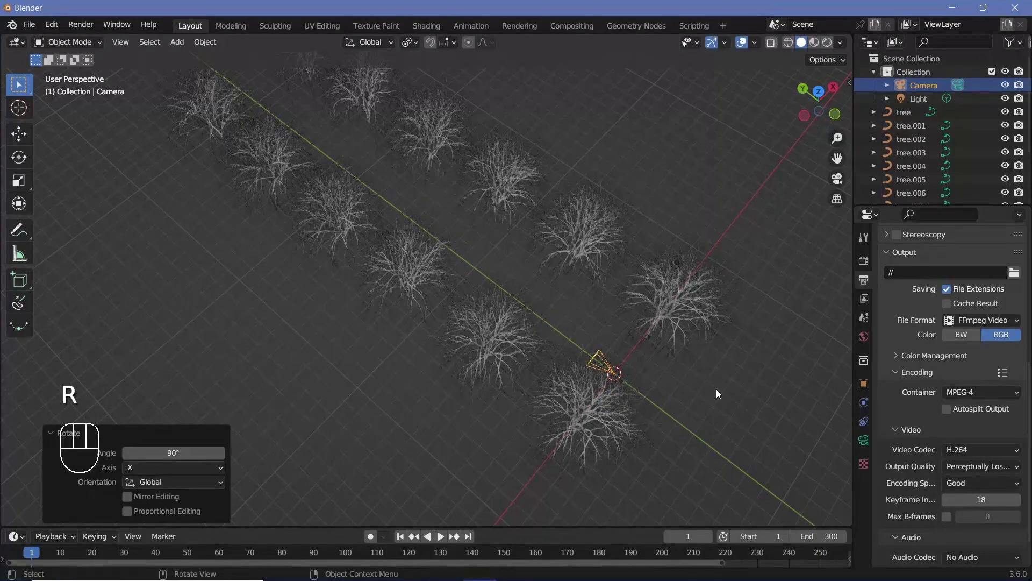
# - View through the camera and raise it 2.762 m along Z
pyautogui.press('KP_0')
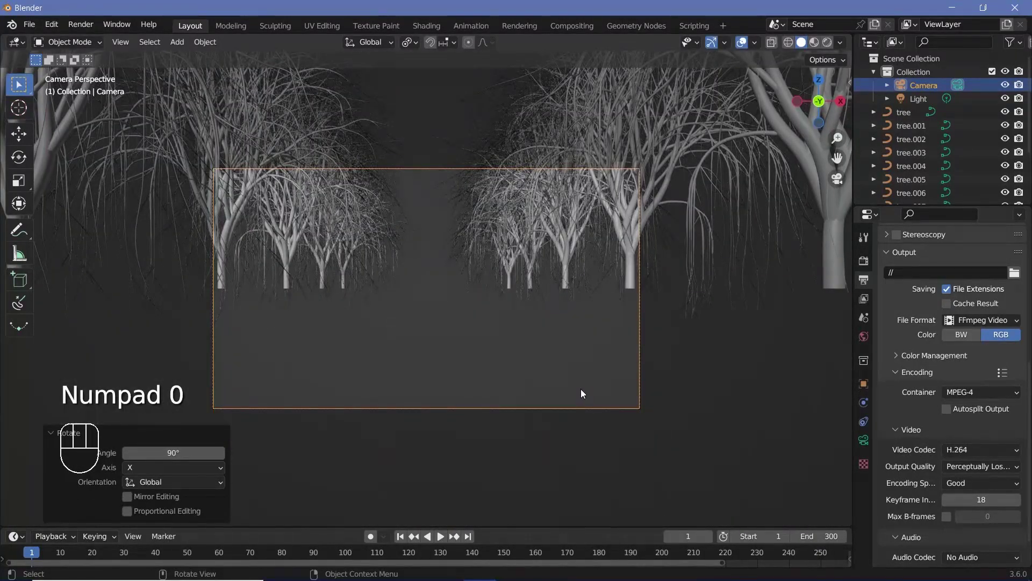
pyautogui.press('g')
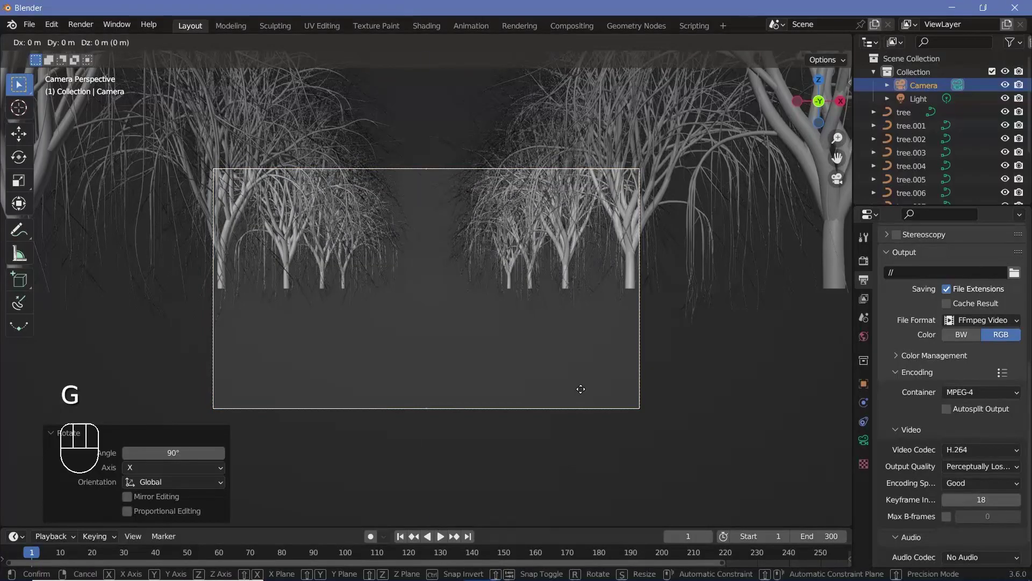
pyautogui.press('z')
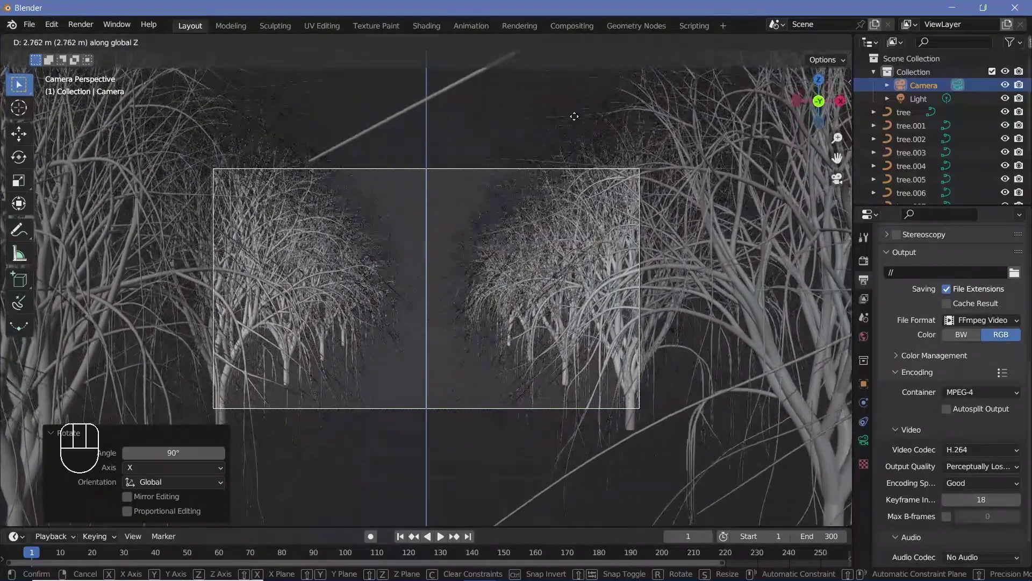
pyautogui.click(575, 116)
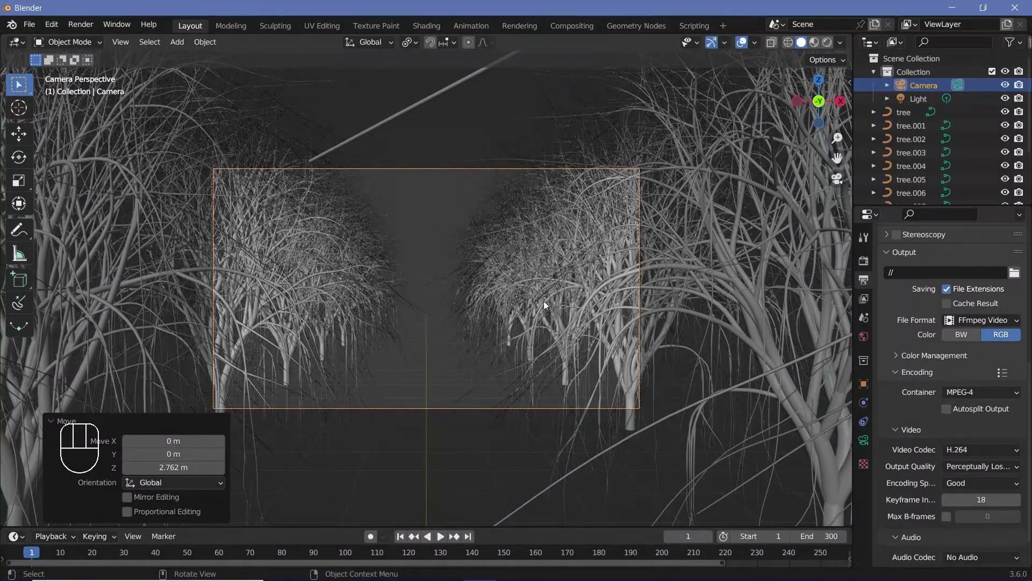
# - In the camera lens settings, change the focal length from 50 mm to 18 mm
pyautogui.click(863, 440)
pyautogui.doubleClick(965, 322)
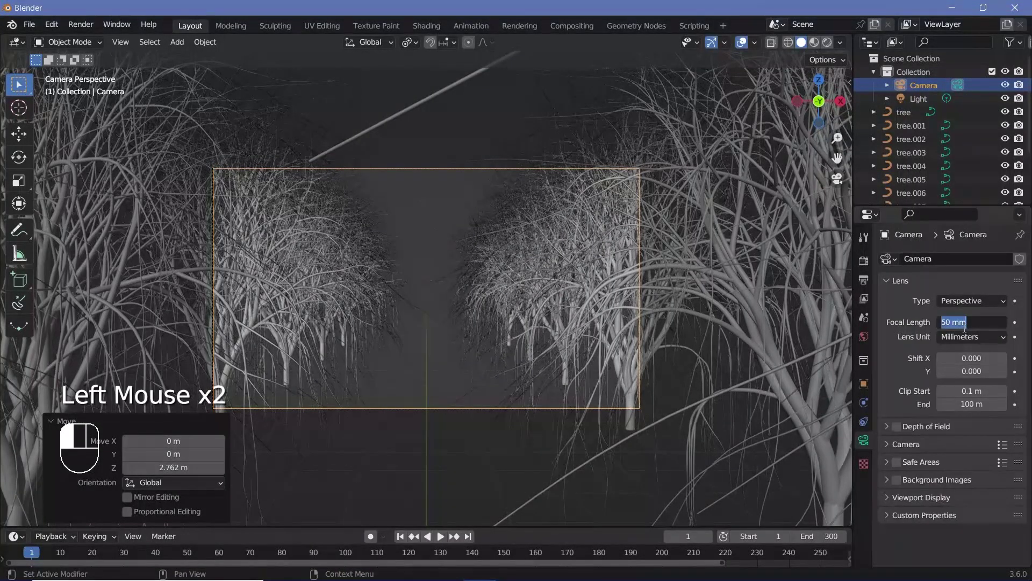
pyautogui.write('18')
pyautogui.press('Return')
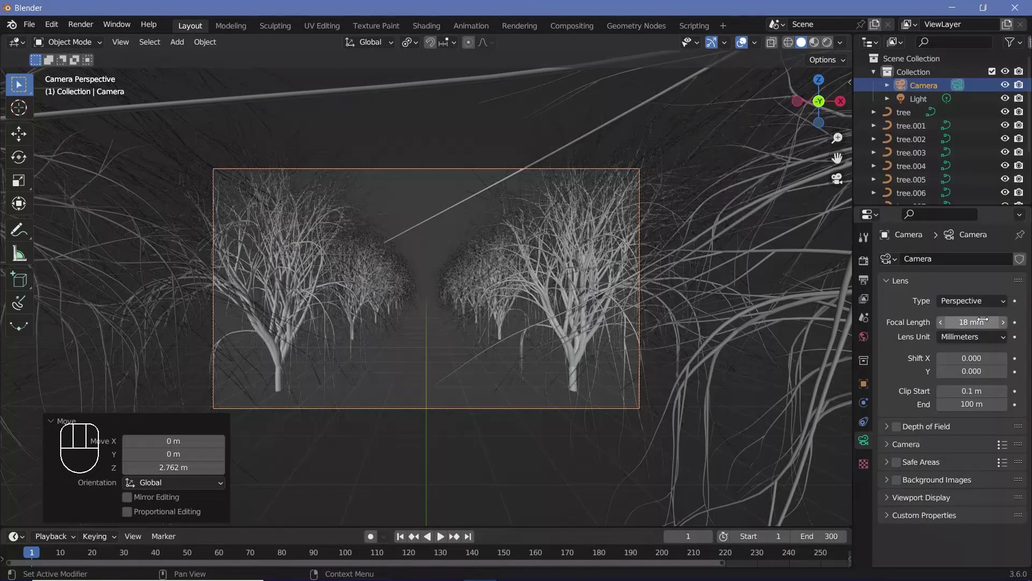
# - Insert a keyframe on the camera at frame 0
pyautogui.press('Left')
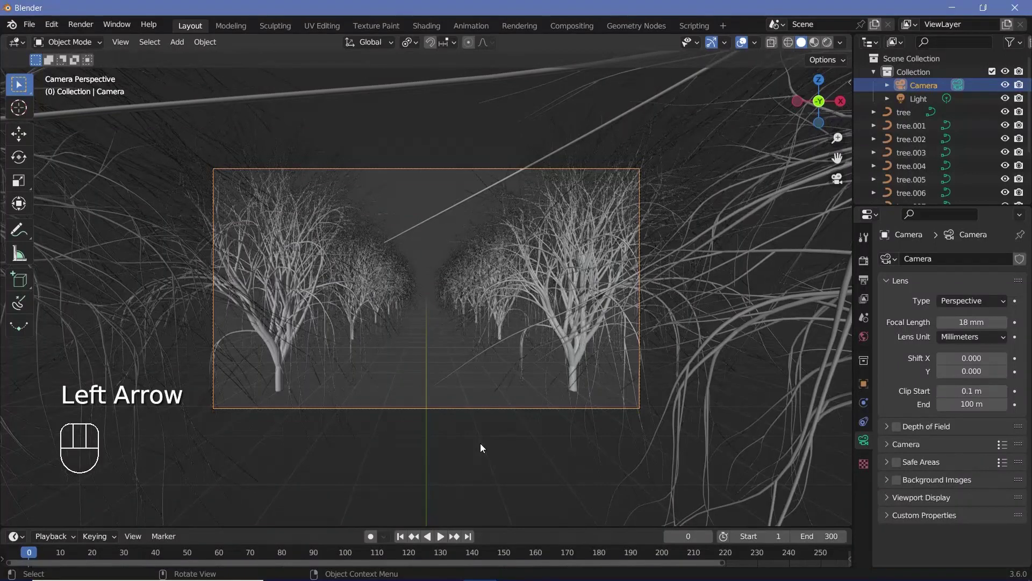
pyautogui.press('i')
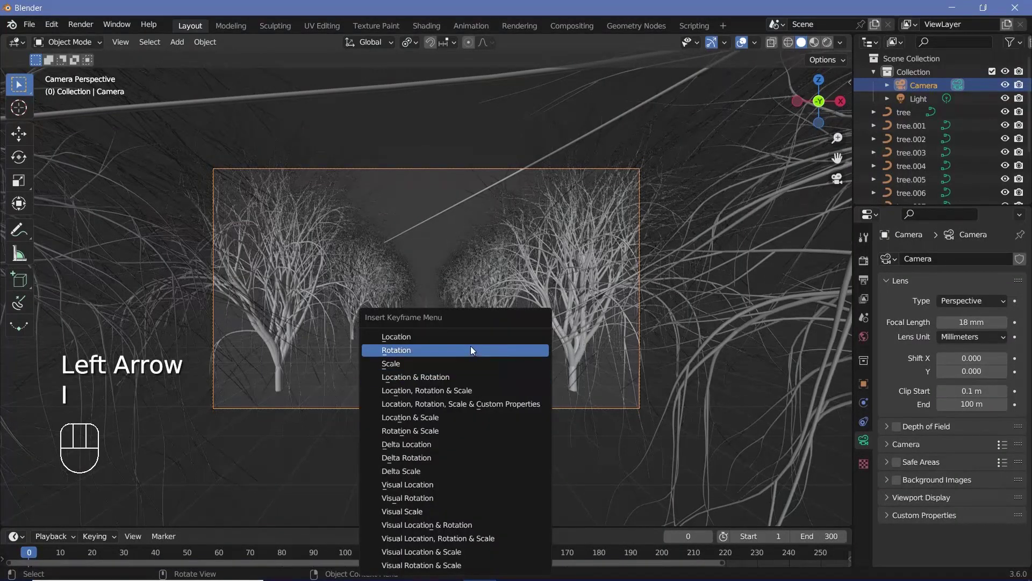
pyautogui.click(470, 348)
pyautogui.moveTo(559, 526); pyautogui.dragTo(564, 469)
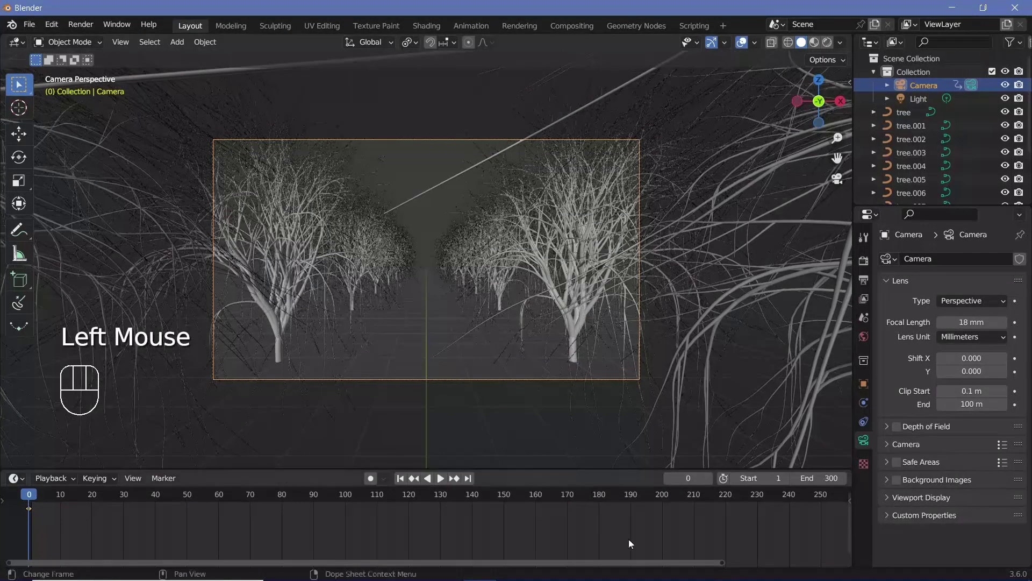
pyautogui.scroll(-2, 729, 513)
pyautogui.scroll(1, 729, 514)
pyautogui.scroll(-2, 729, 514)
# - At frame 300, move the camera 17 m along Y and keyframe its location
pyautogui.click(830, 502)
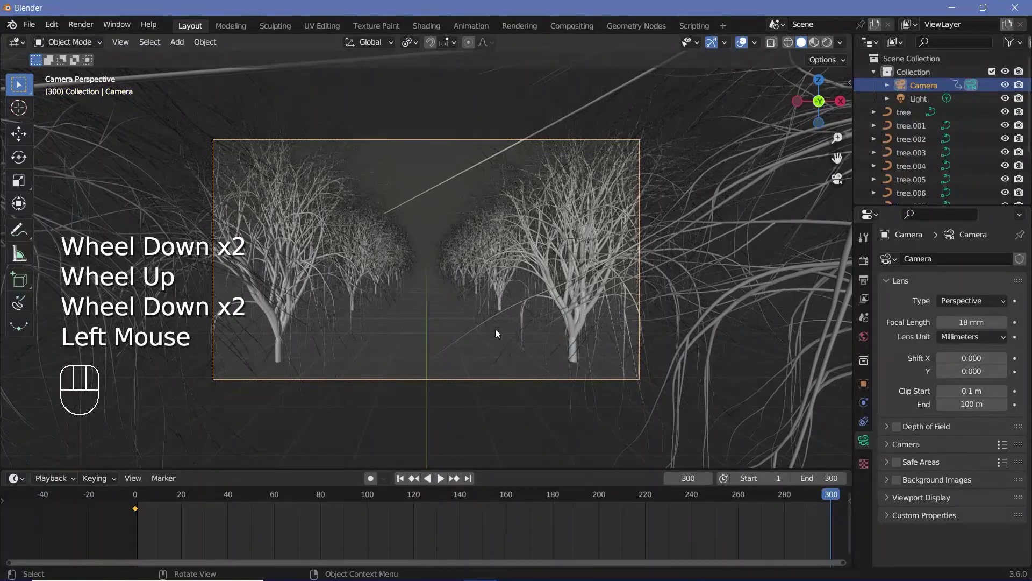
pyautogui.press('g')
pyautogui.press('y')
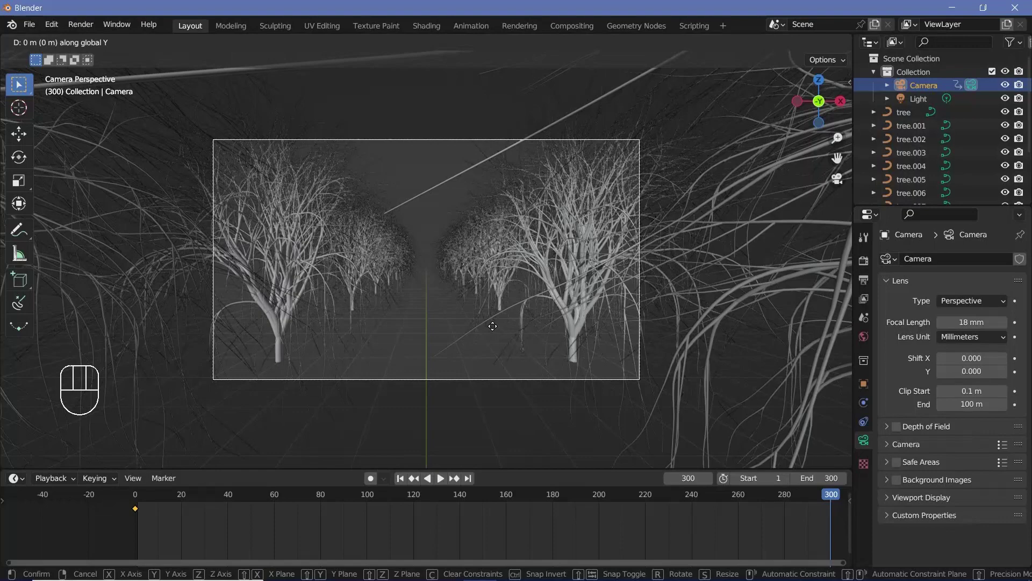
pyautogui.write('17')
pyautogui.press('Return')
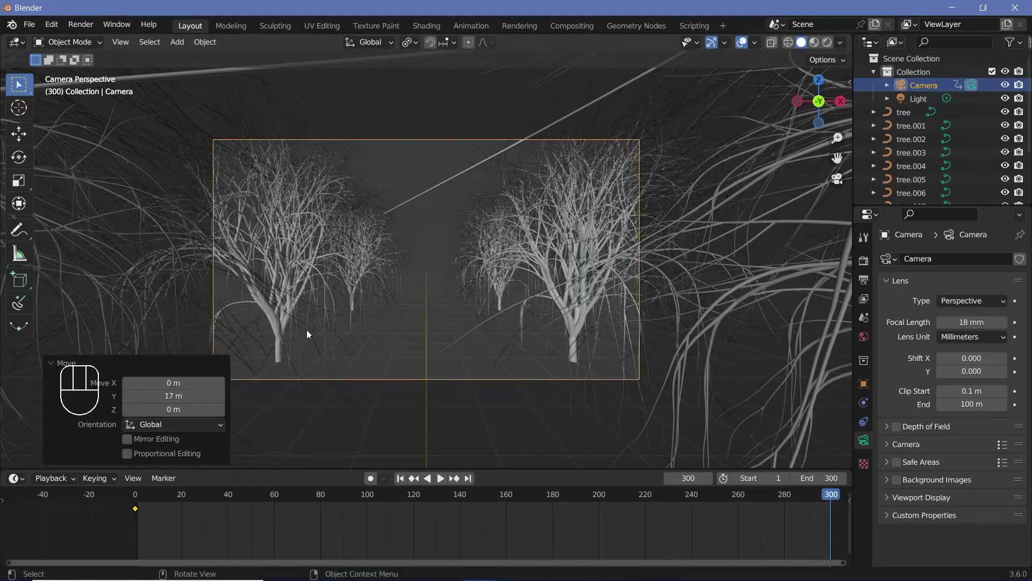
pyautogui.press('i')
pyautogui.click(469, 321)
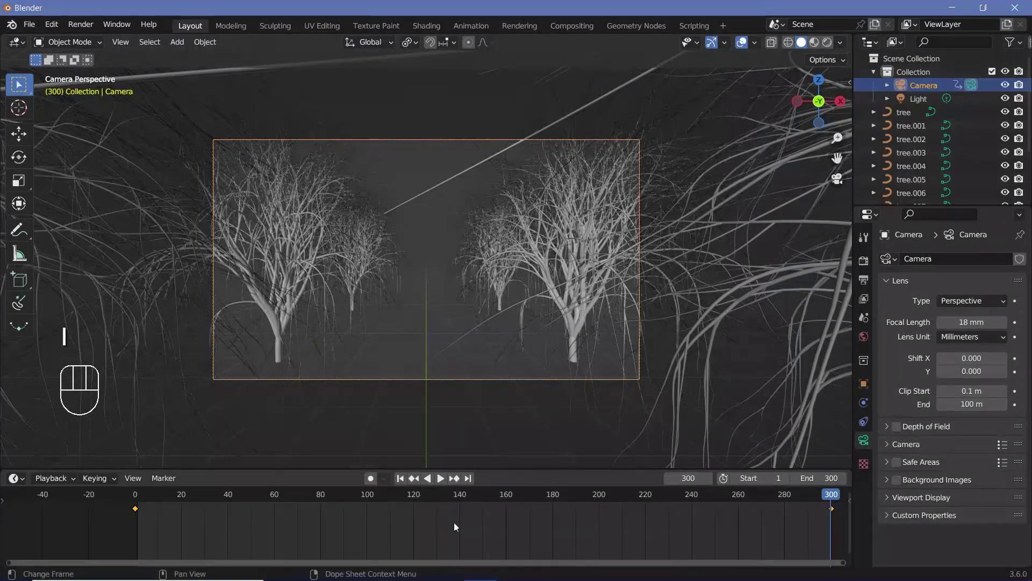
# - Make the camera keyframes linear, play the fly-through, and return to frame 0
pyautogui.press('t')
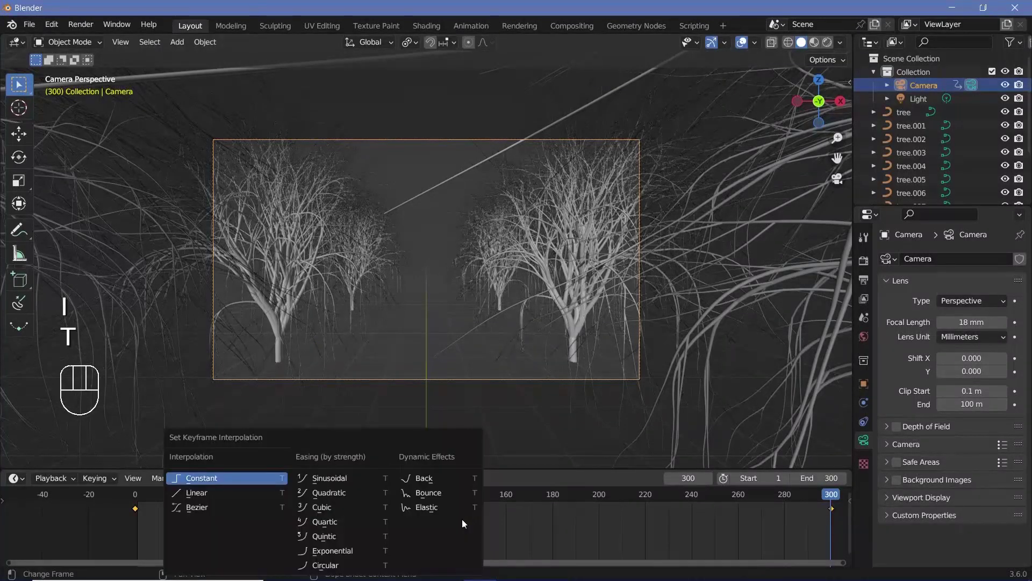
pyautogui.click(244, 491)
pyautogui.click(136, 503)
pyautogui.press('space')
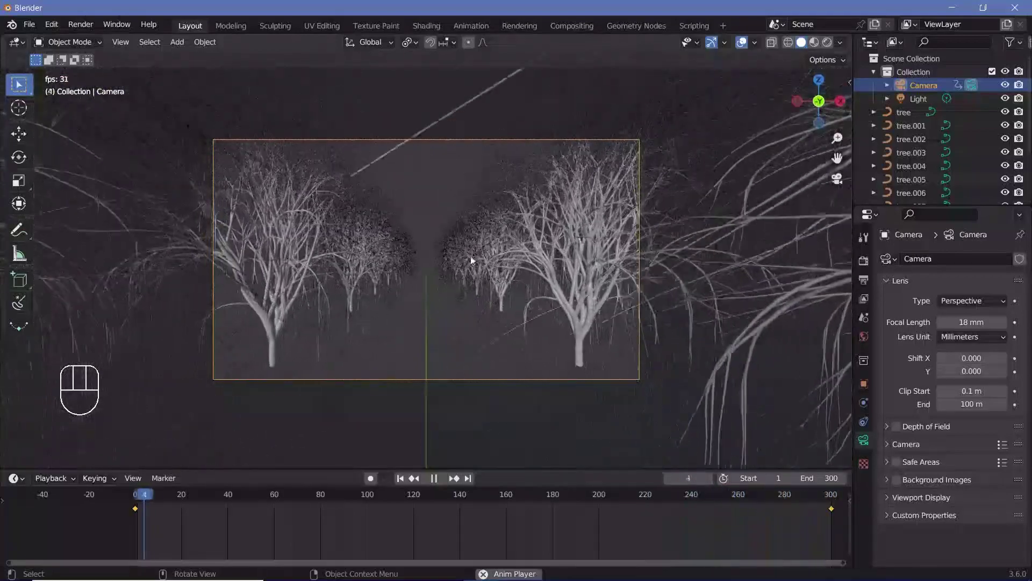
pyautogui.press('space')
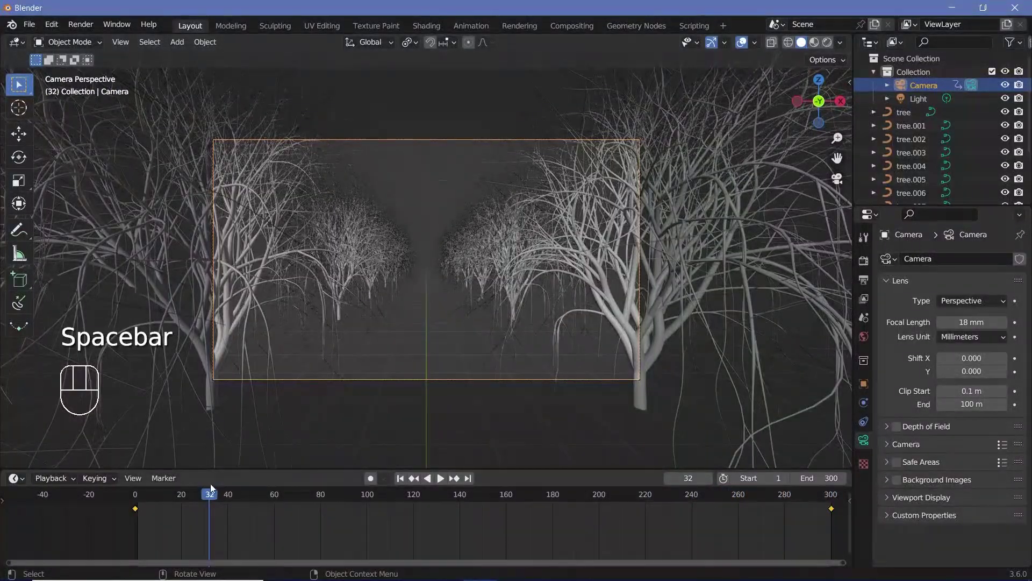
pyautogui.click(135, 500)
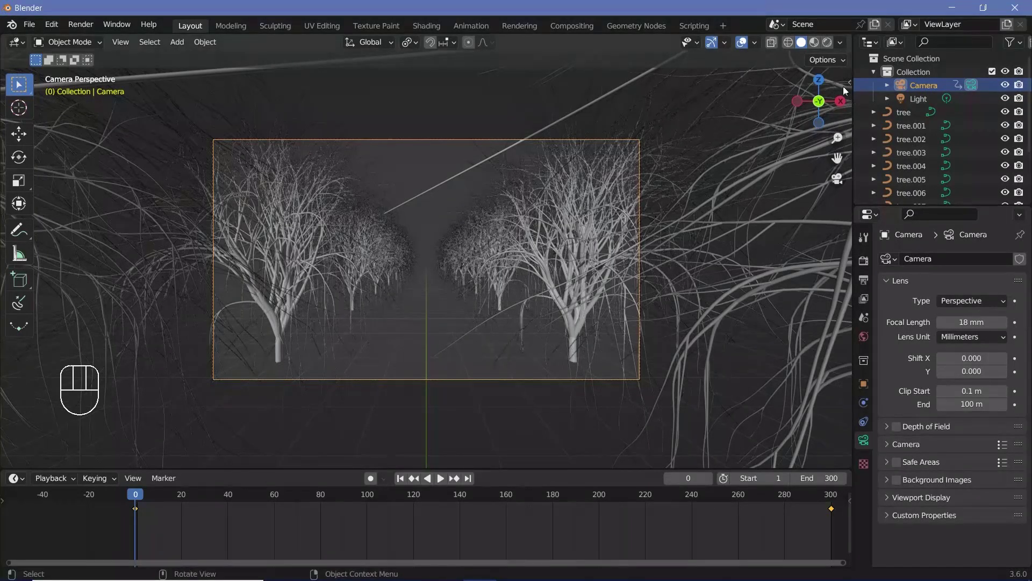
# - Switch to rendered shading and set the world background colour to black
pyautogui.click(825, 47)
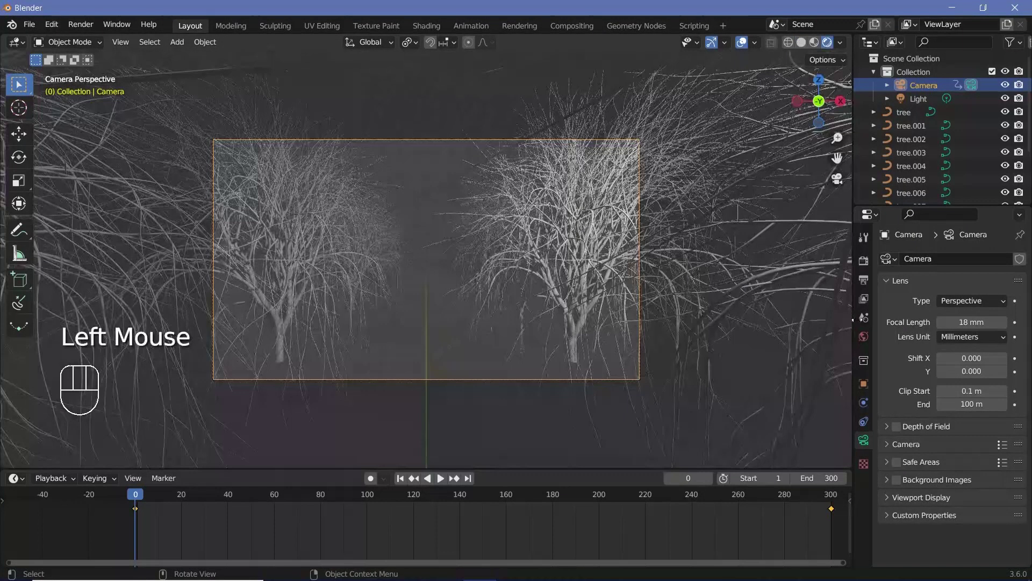
pyautogui.click(866, 339)
pyautogui.click(959, 346)
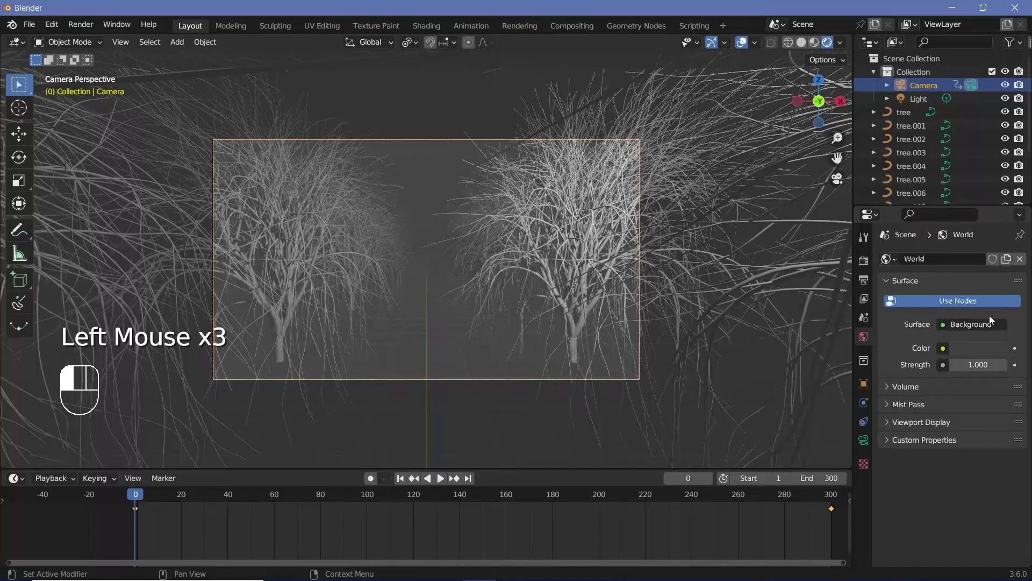
pyautogui.moveTo(934, 315); pyautogui.dragTo(914, 314)
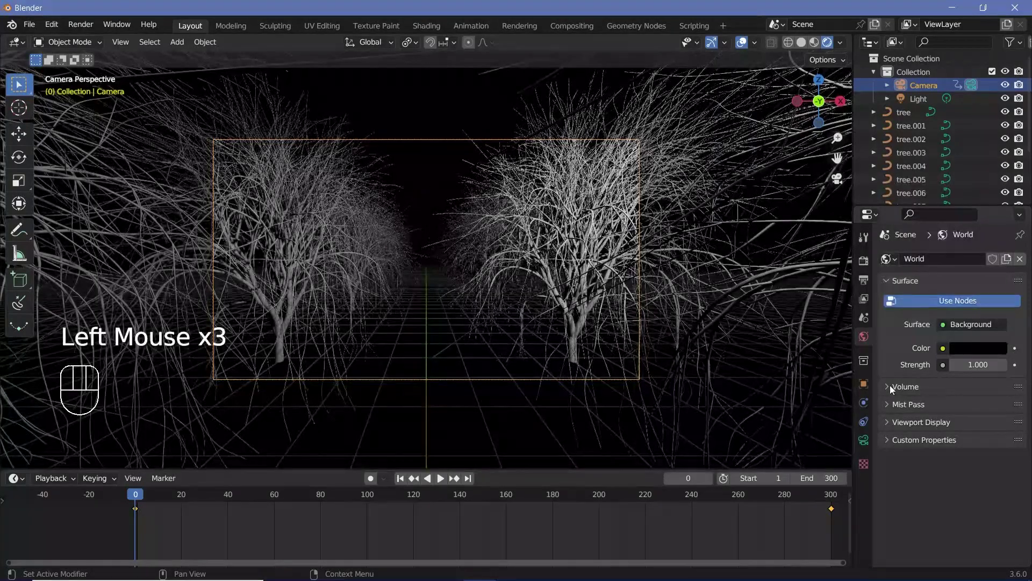
# - Add a Volume Scatter to the world volume with density 0.1
pyautogui.click(890, 385)
pyautogui.click(946, 408)
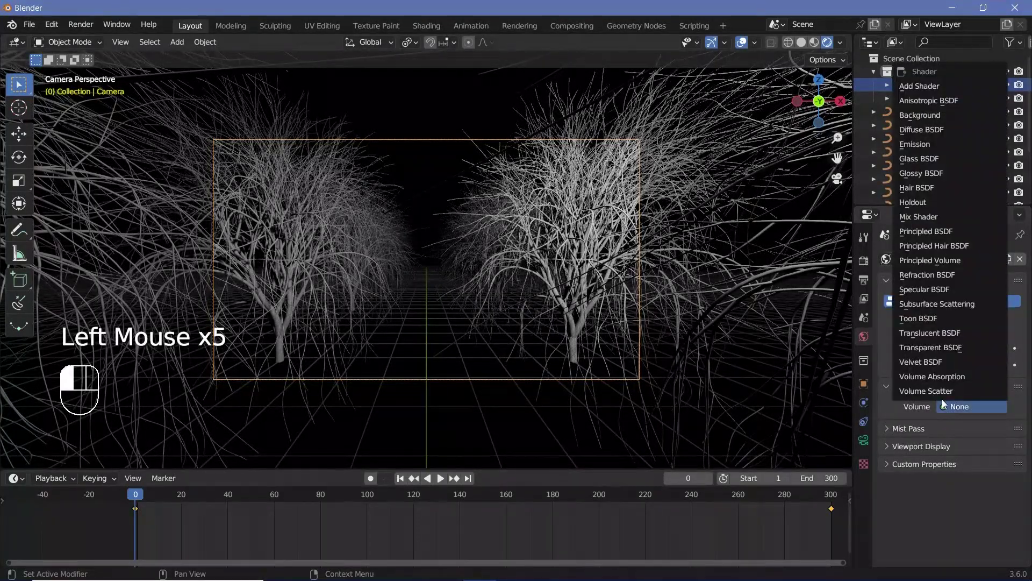
pyautogui.click(925, 391)
pyautogui.click(968, 447)
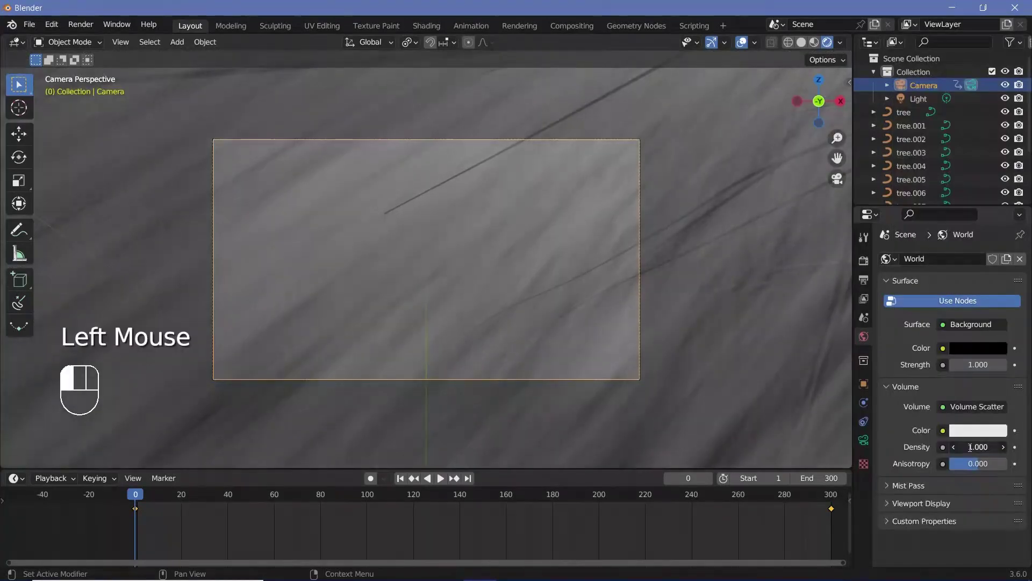
pyautogui.write('0.1')
pyautogui.press('Return')
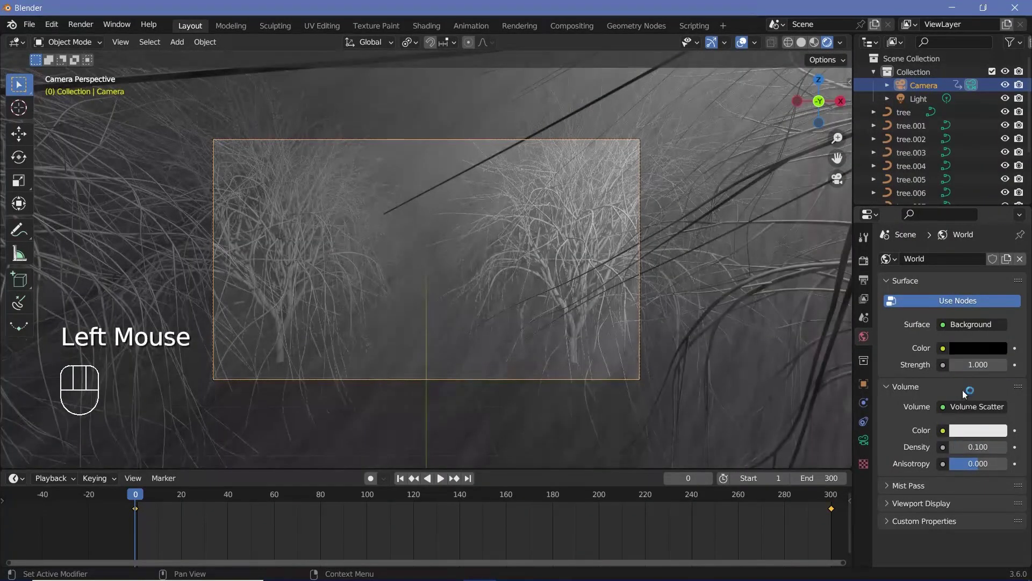
# - Reset the light to the origin, then move it 11.869 m along Y and raise it about 3.38 m
pyautogui.click(912, 100)
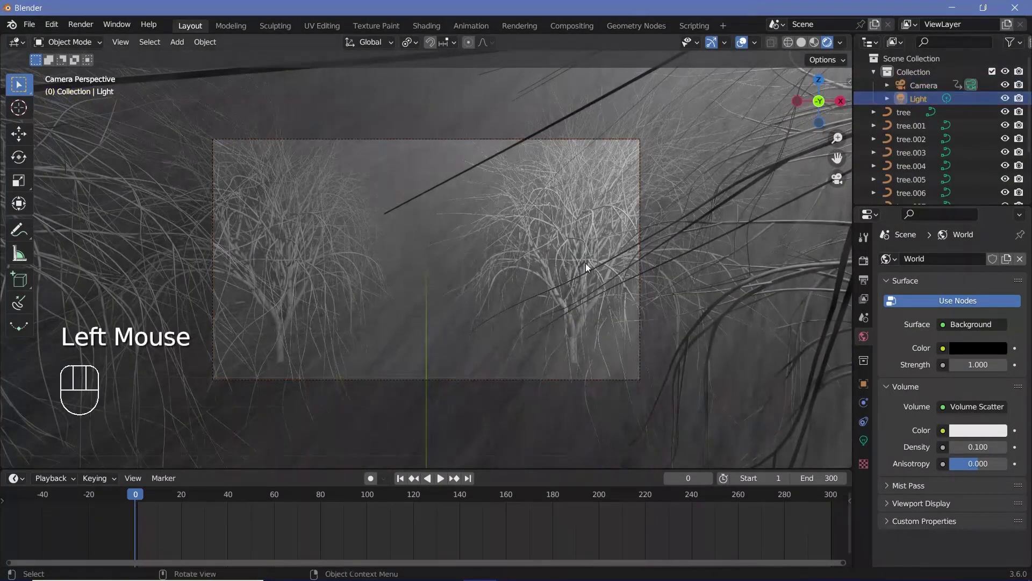
pyautogui.hotkey('alt', 'g')
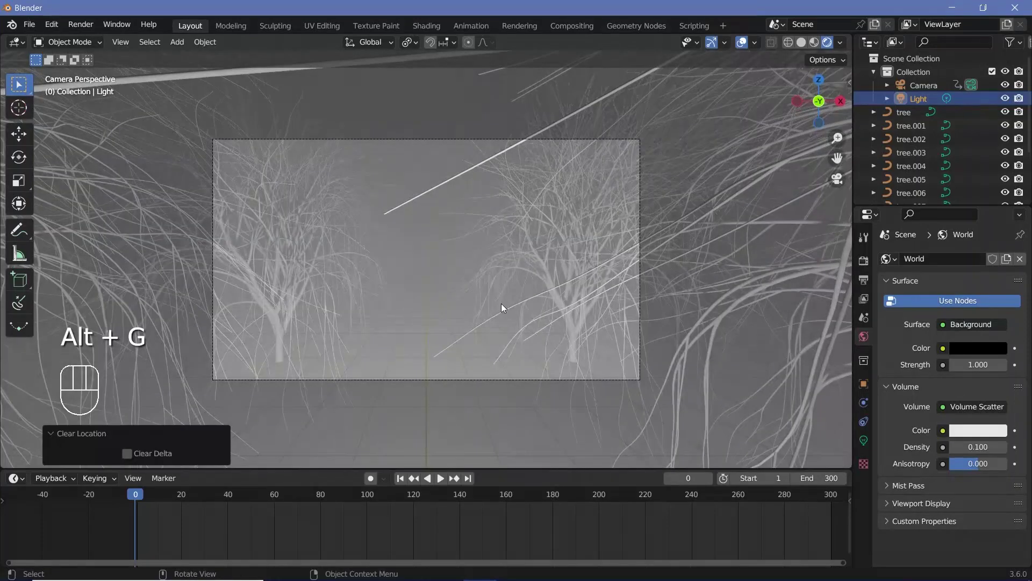
pyautogui.press('g')
pyautogui.press('y')
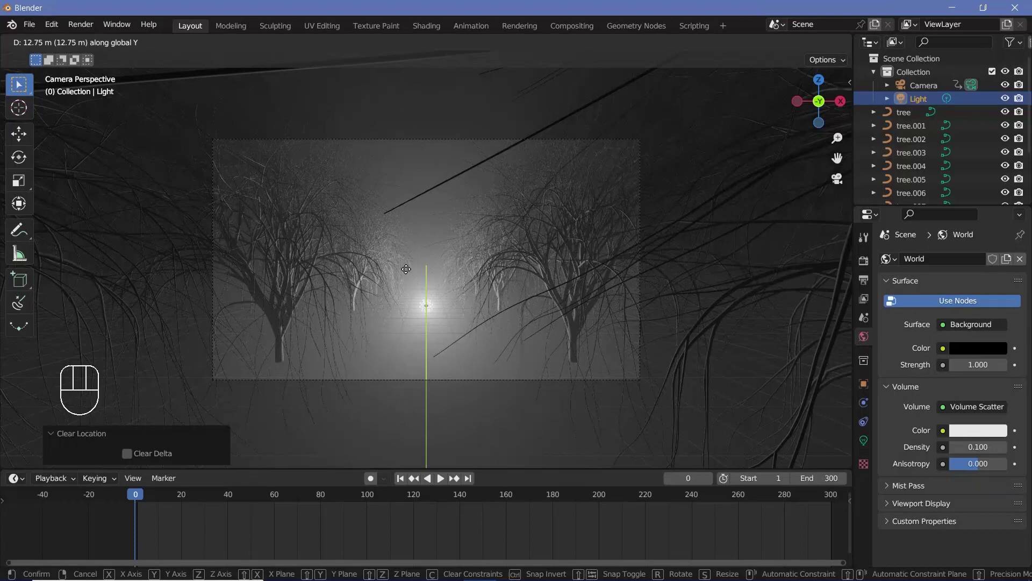
pyautogui.click(477, 298)
pyautogui.press('g')
pyautogui.press('z')
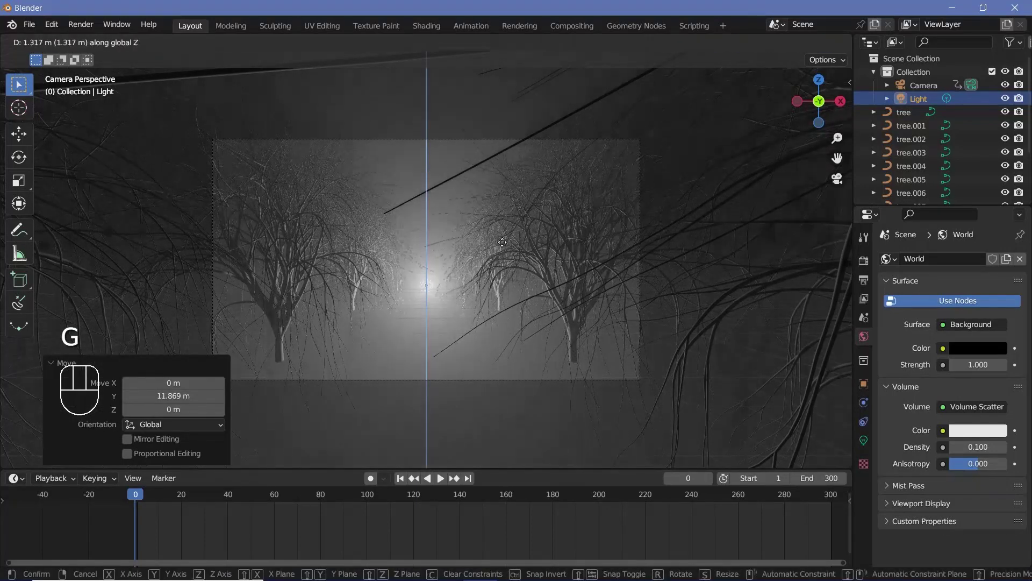
pyautogui.click(504, 238)
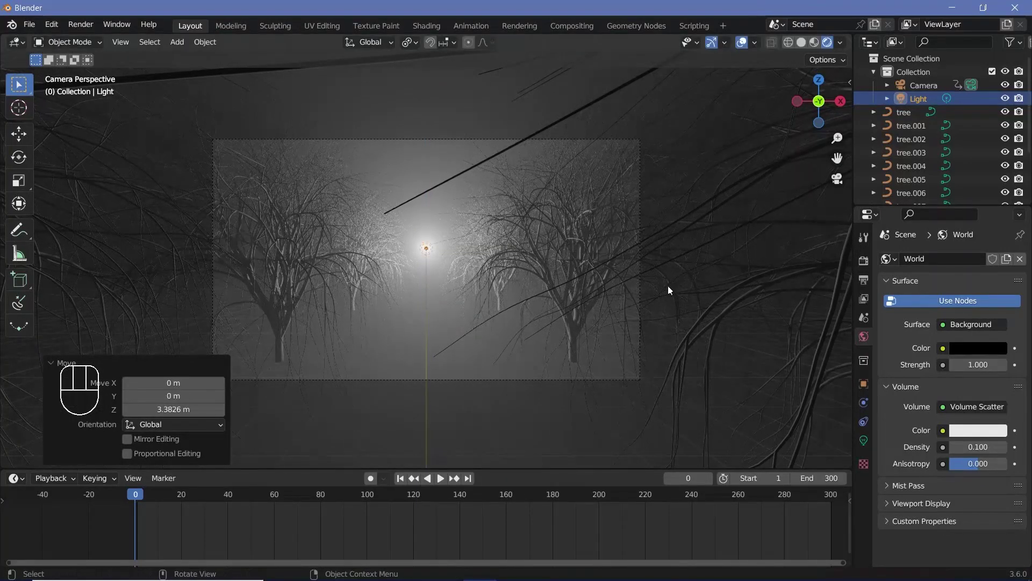
# - Parent the light to the camera as an Object parent
pyautogui.keyDown('shift'); pyautogui.click(446, 141); pyautogui.keyUp('shift')
pyautogui.hotkey('ctrl', 'p')
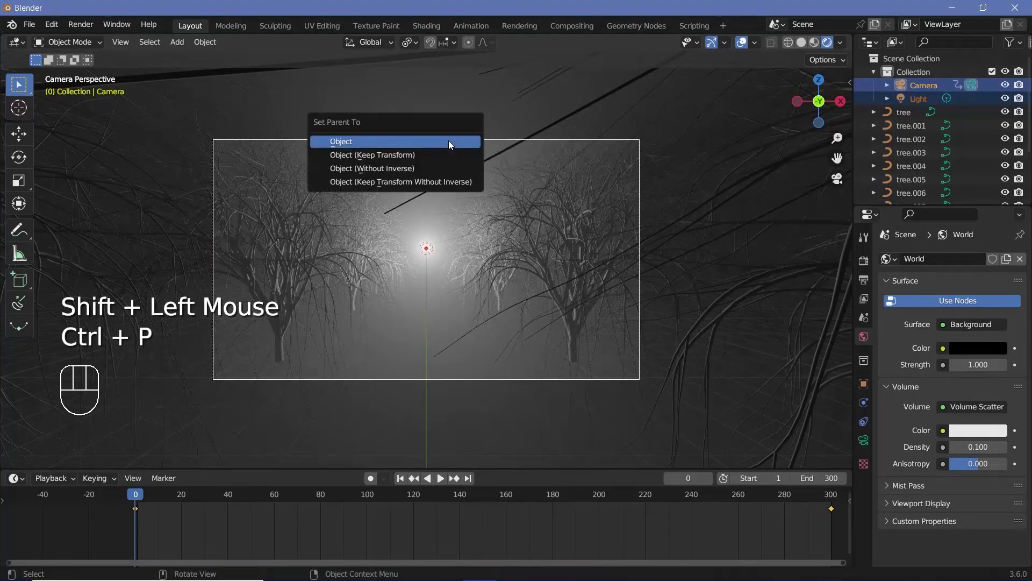
pyautogui.click(448, 141)
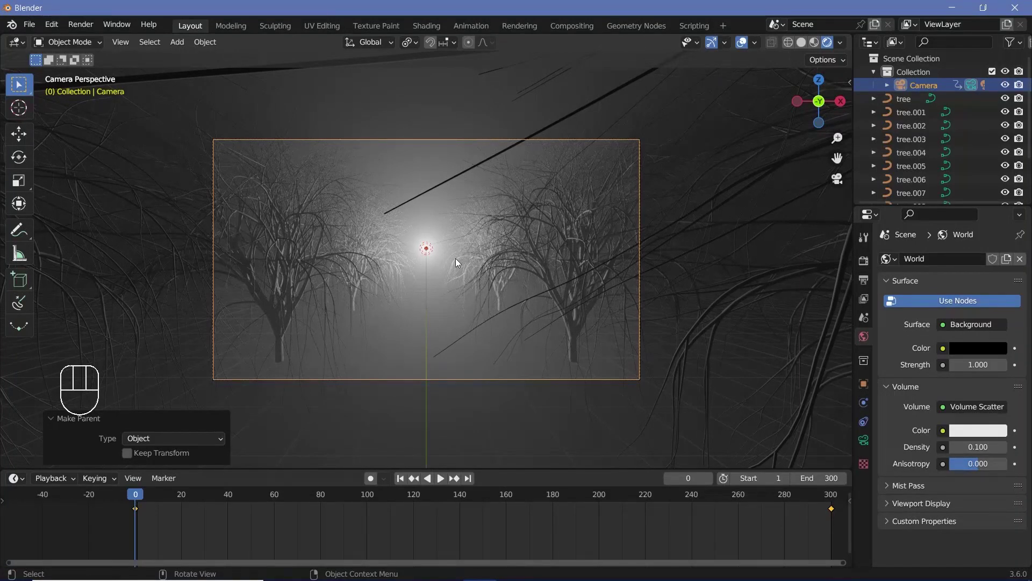
# - Set the light's radius to 0 m and turn off its shadows
pyautogui.click(427, 250)
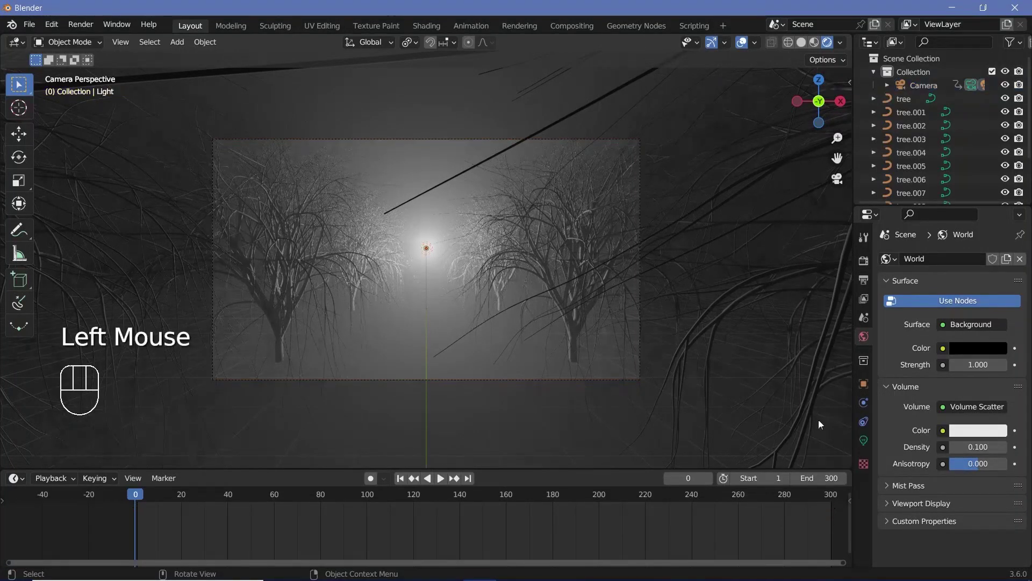
pyautogui.click(864, 440)
pyautogui.moveTo(988, 423); pyautogui.dragTo(952, 423)
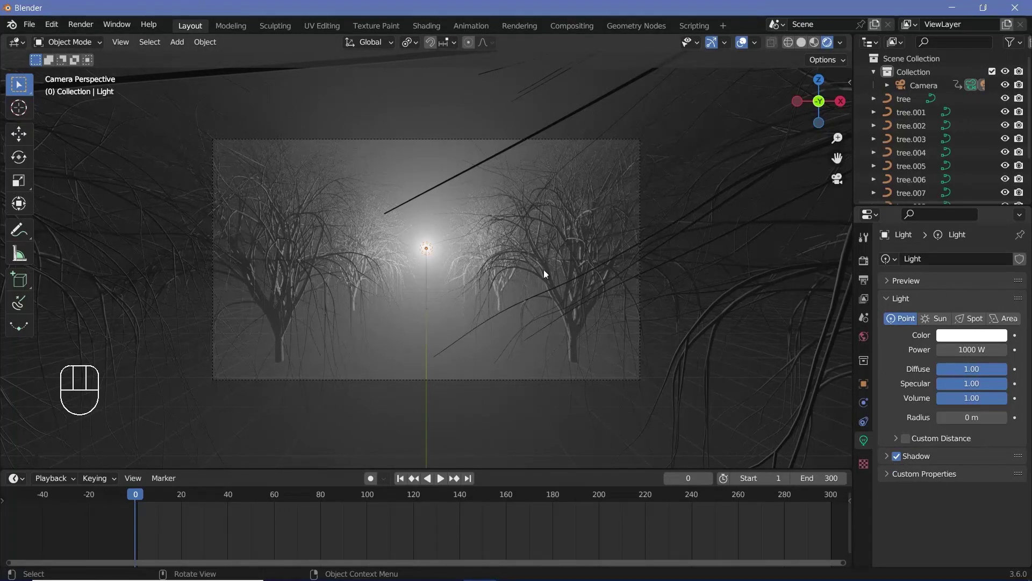
pyautogui.click(896, 460)
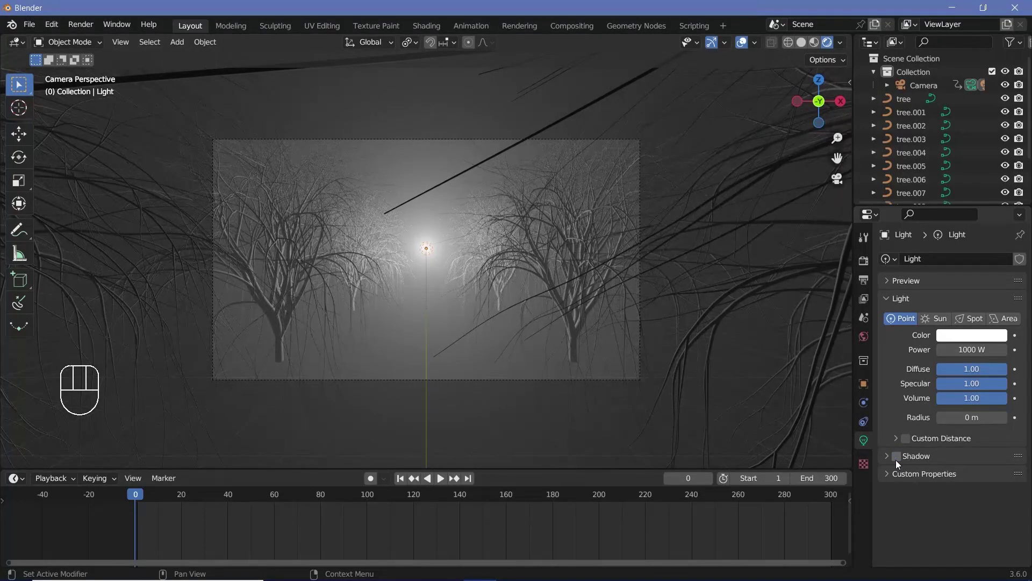
# - Assign the existing Material to tree.003
pyautogui.click(573, 323)
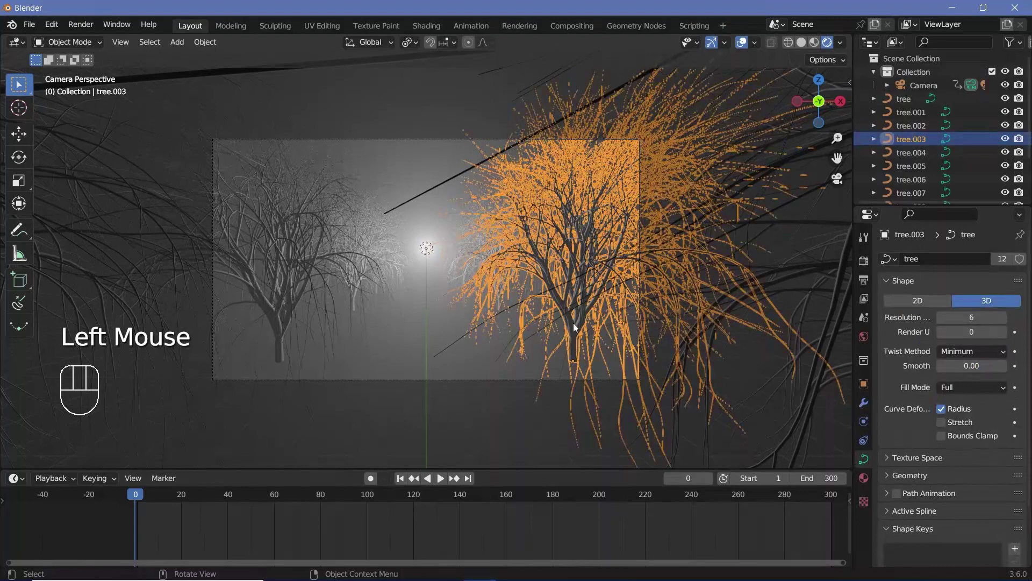
pyautogui.click(864, 477)
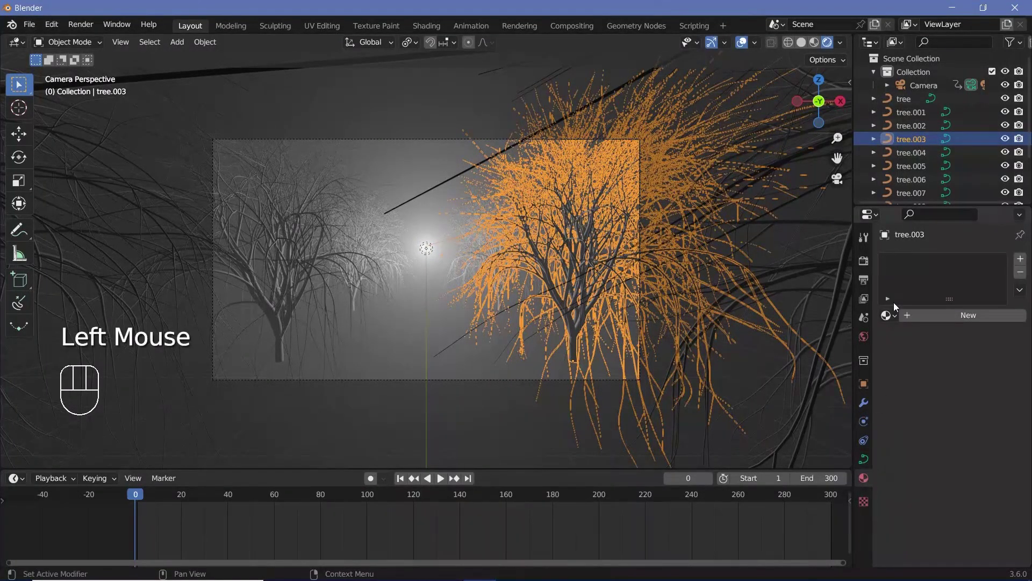
pyautogui.click(888, 315)
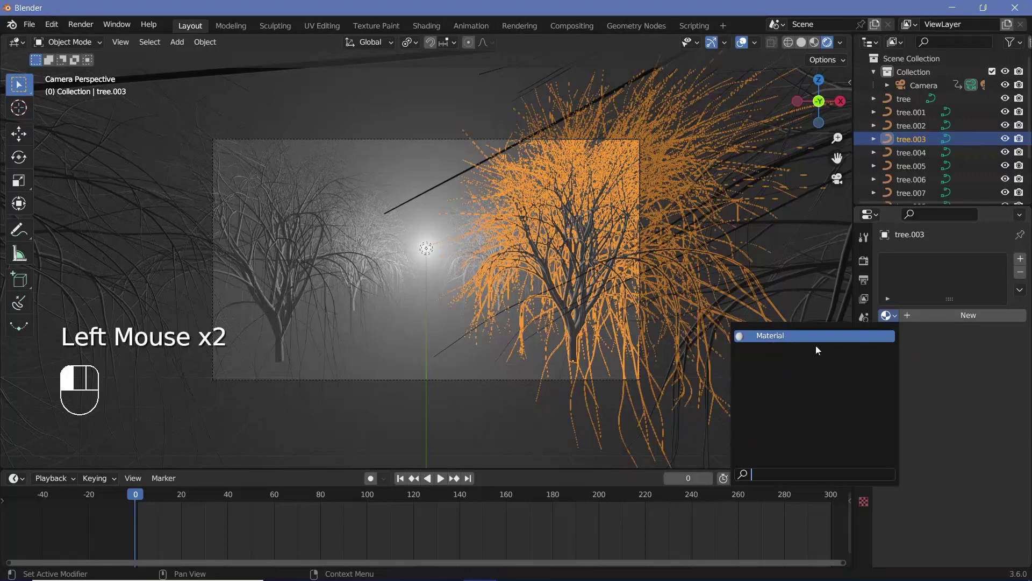
pyautogui.click(806, 337)
# - Make the material black with Specular 0, Metallic 1 and Roughness 1, then hide overlays
pyautogui.click(962, 453)
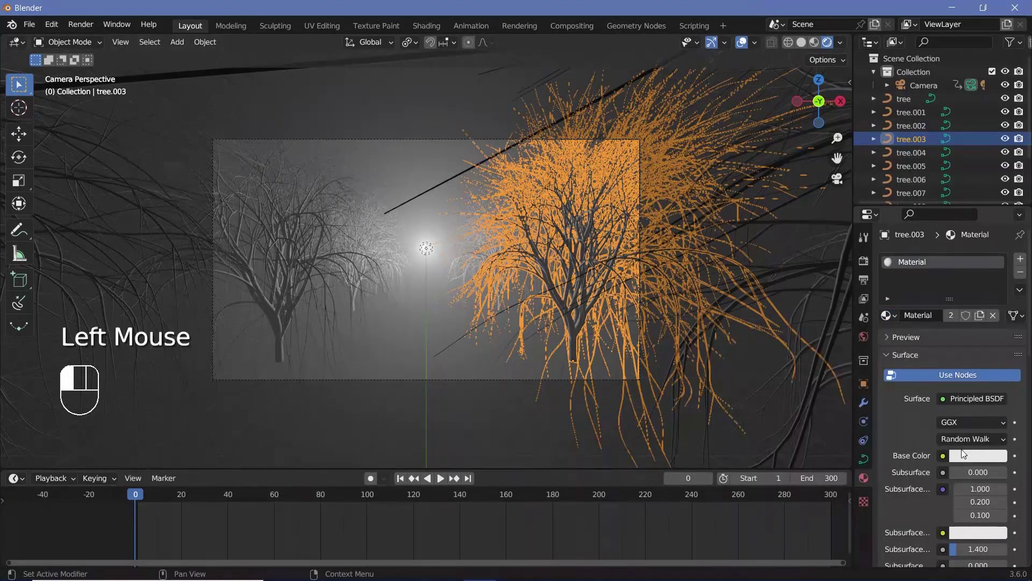
pyautogui.moveTo(954, 422)
pyautogui.mouseDown()
pyautogui.moveTo(925, 422)
pyautogui.moveTo(954, 418)
pyautogui.mouseUp()
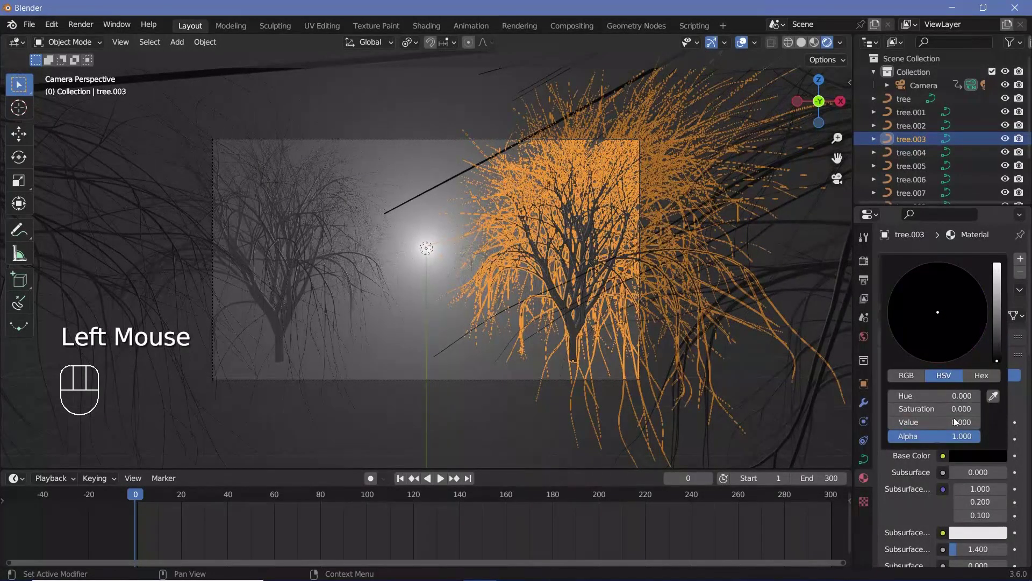
pyautogui.scroll(-6, 951, 484)
pyautogui.click(950, 506)
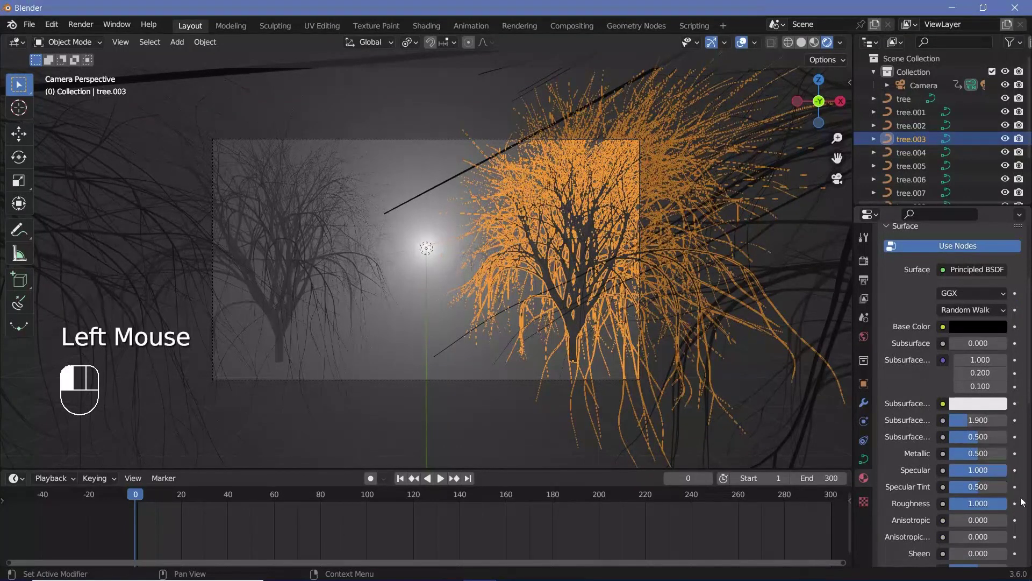
pyautogui.click(962, 396)
pyautogui.moveTo(956, 452); pyautogui.dragTo(1007, 453)
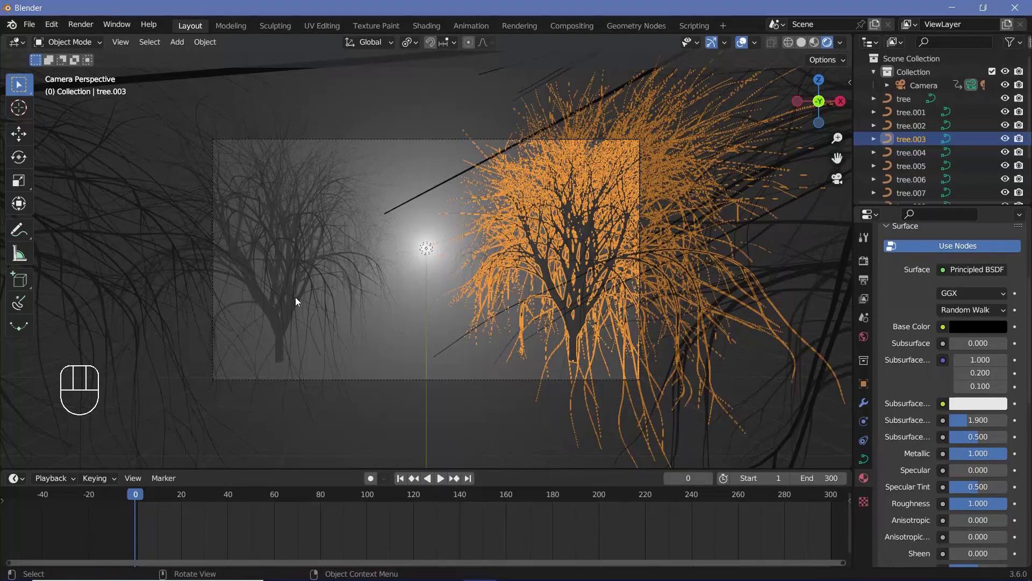
pyautogui.hotkey('shift', 'alt', 'z')
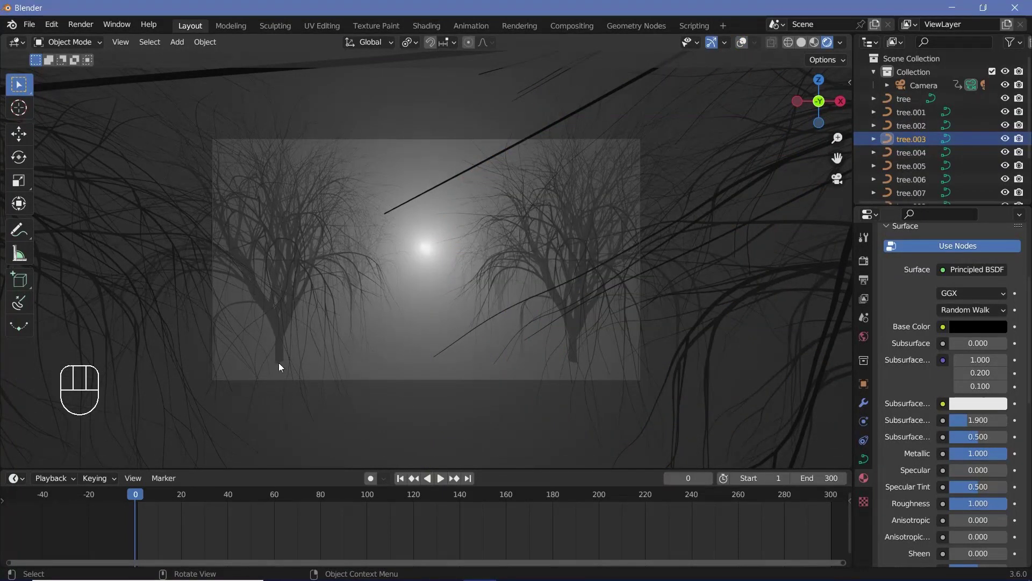
# - Add a mesh plane and scale it up 100 times
pyautogui.hotkey('shift', 'a')
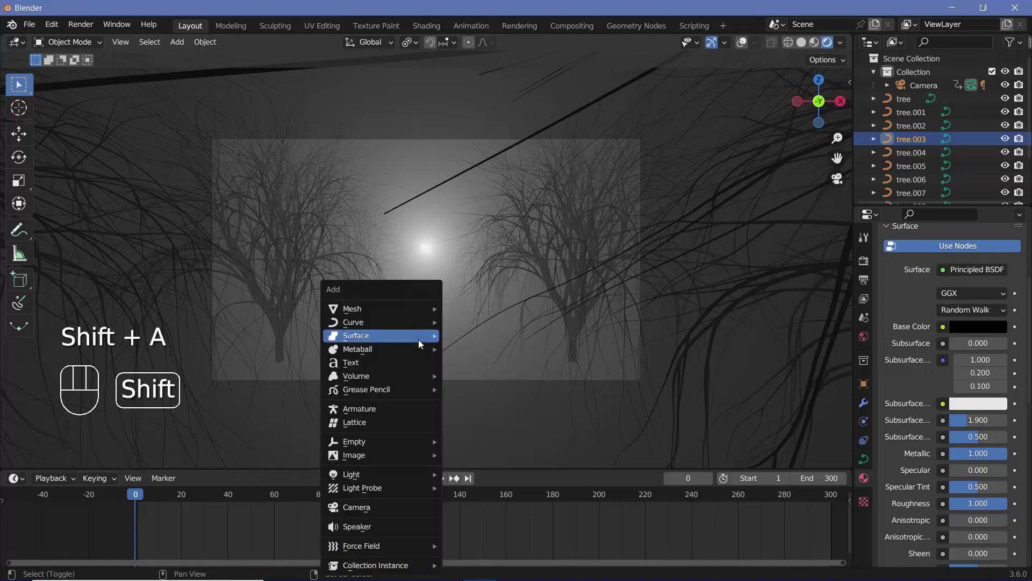
pyautogui.moveTo(401, 308)
pyautogui.hotkey('shift', 'a')
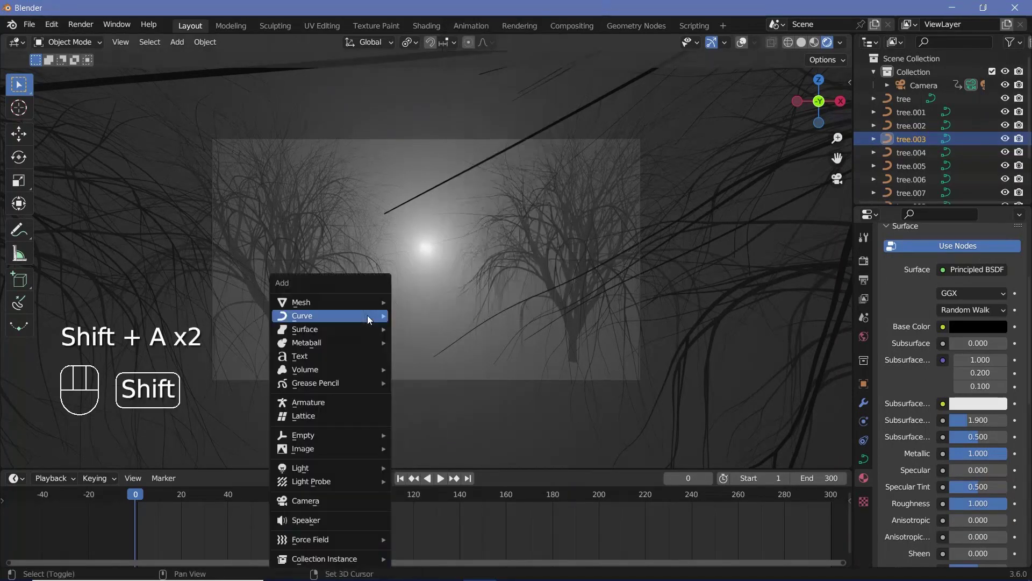
pyautogui.moveTo(359, 305)
pyautogui.click(409, 315)
pyautogui.write('s')
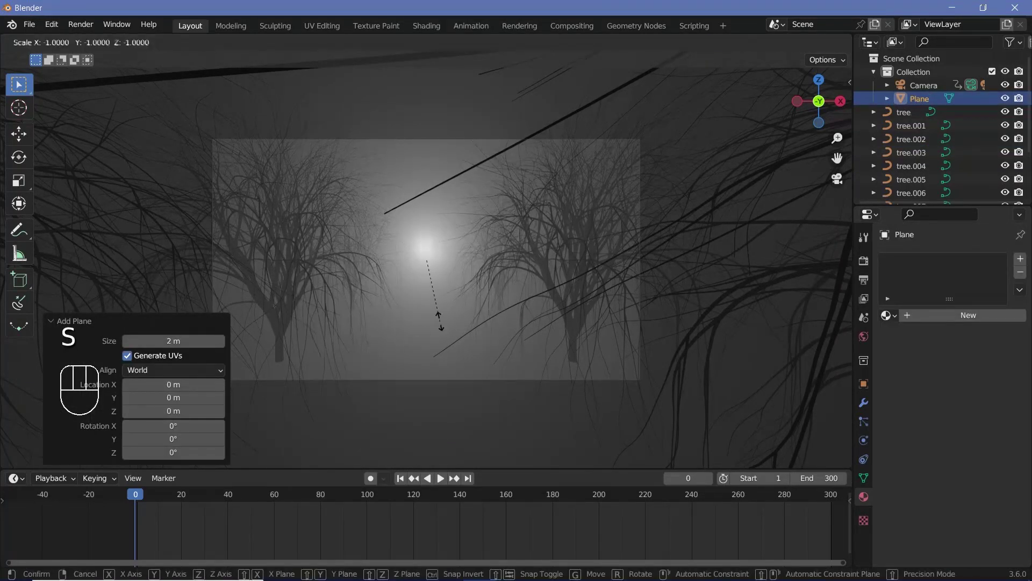
pyautogui.write('100')
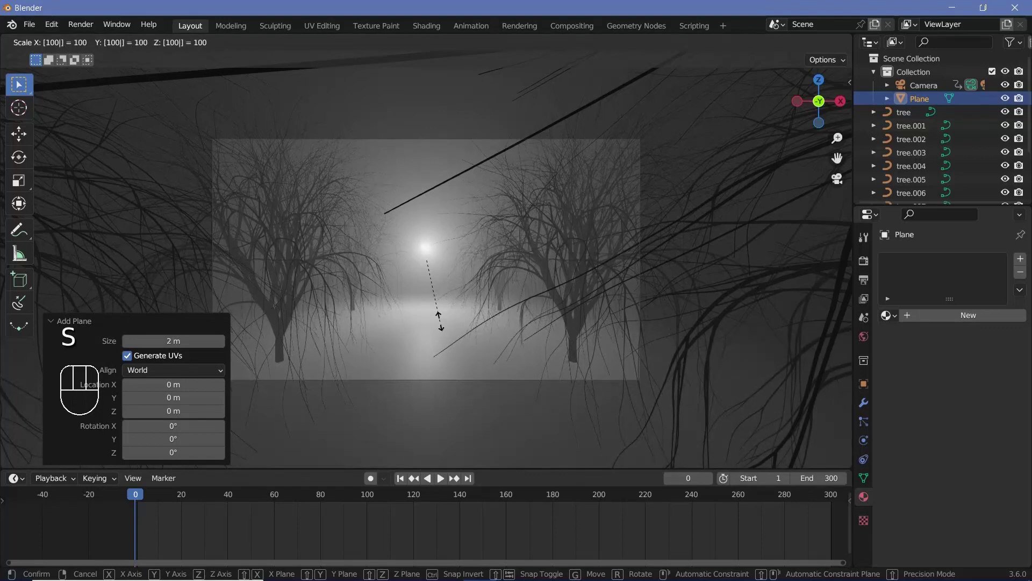
pyautogui.press('Return')
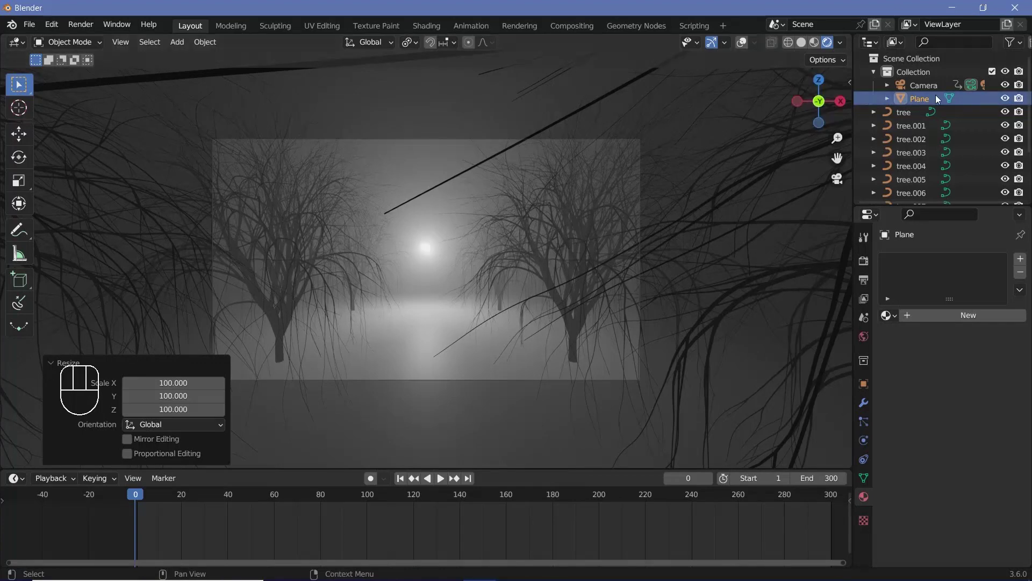
# - Select the Light under the Camera and set its Diffuse and Specular to 0
pyautogui.click(423, 250)
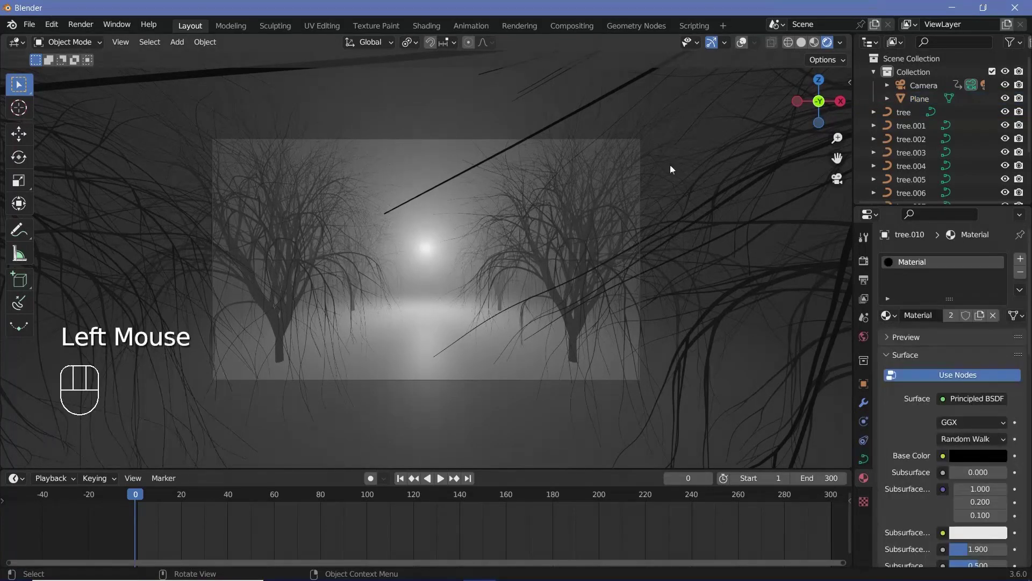
pyautogui.click(886, 86)
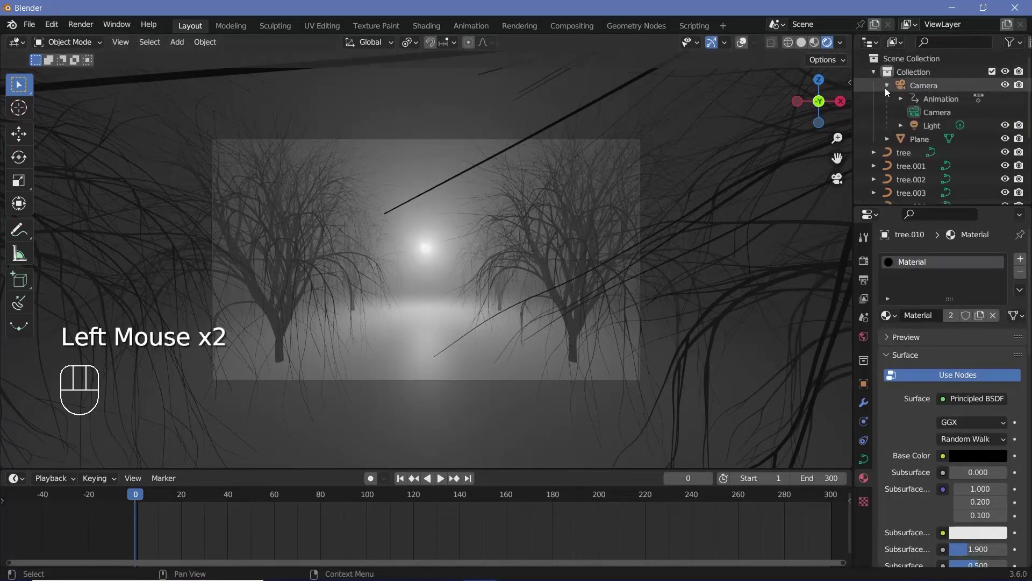
pyautogui.click(932, 125)
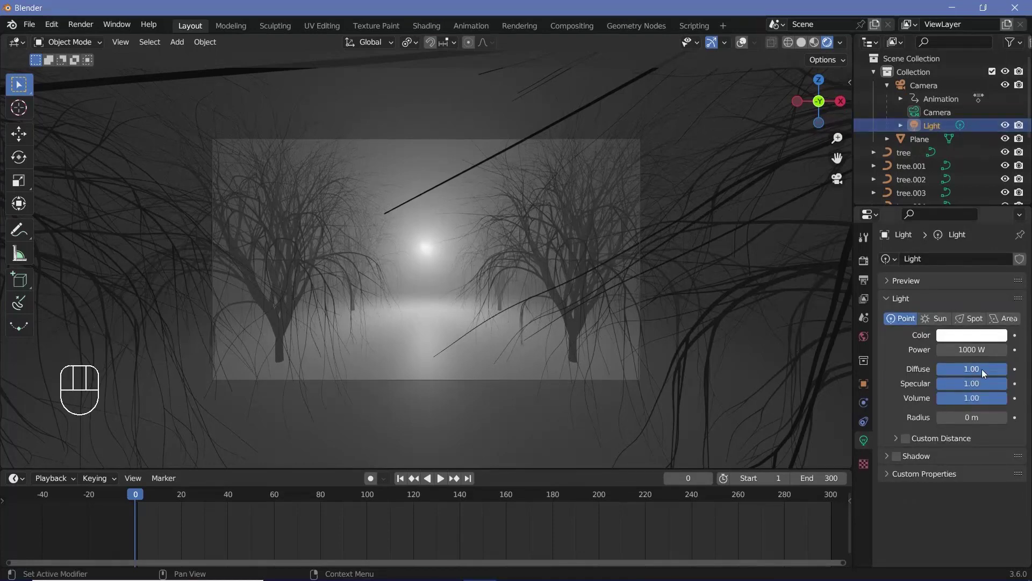
pyautogui.moveTo(982, 369); pyautogui.dragTo(938, 382)
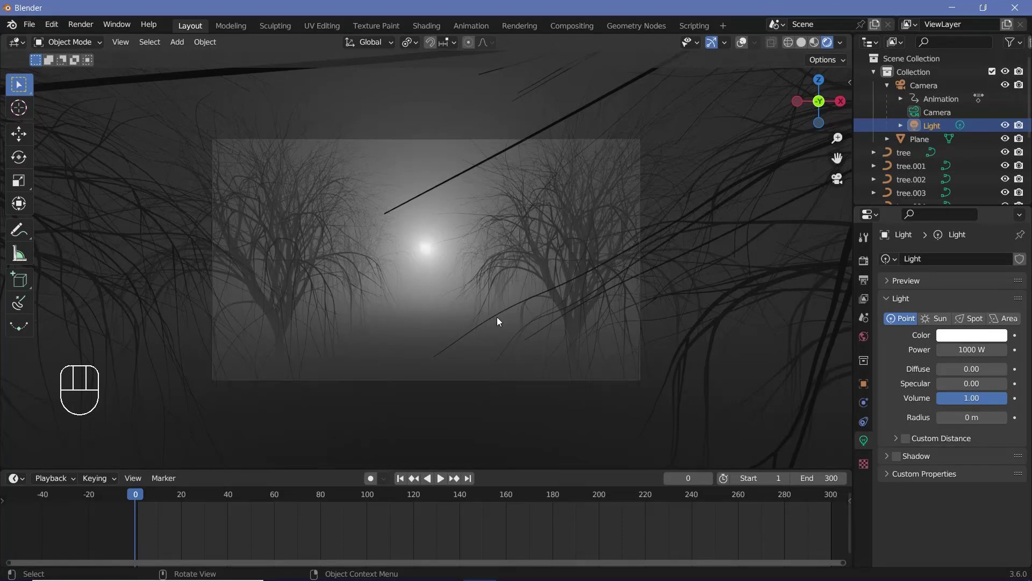
pyautogui.click(830, 500)
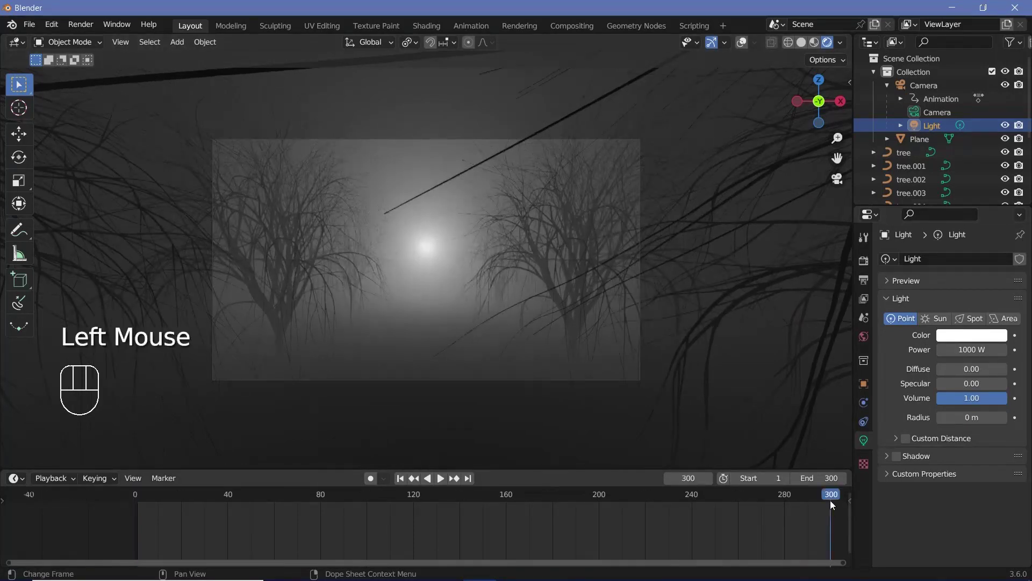
pyautogui.click(130, 500)
pyautogui.scroll(1, 445, 251)
pyautogui.scroll(-1, 445, 251)
pyautogui.scroll(1, 446, 251)
pyautogui.scroll(-1, 440, 258)
pyautogui.scroll(9, 440, 260)
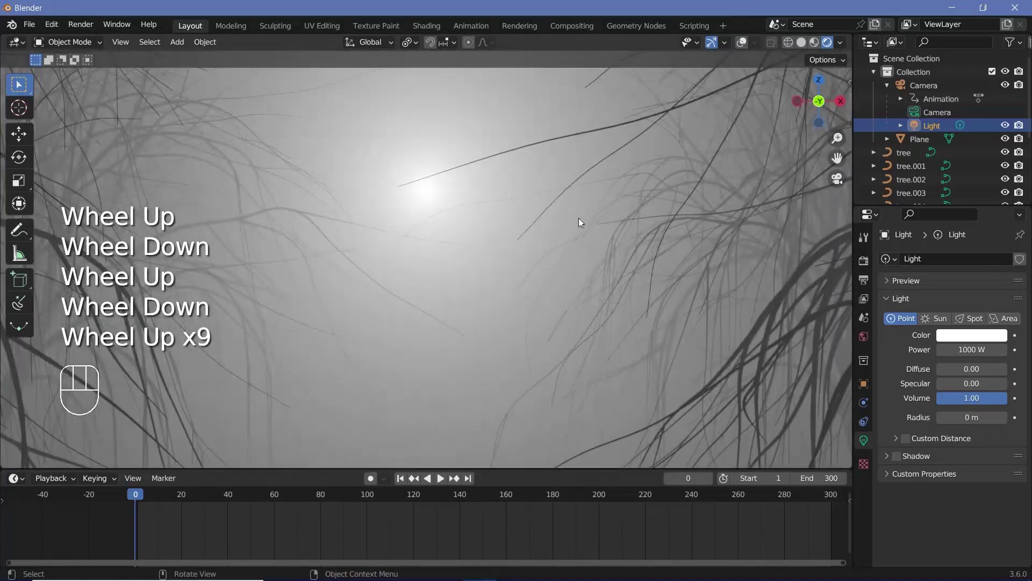
pyautogui.click(831, 500)
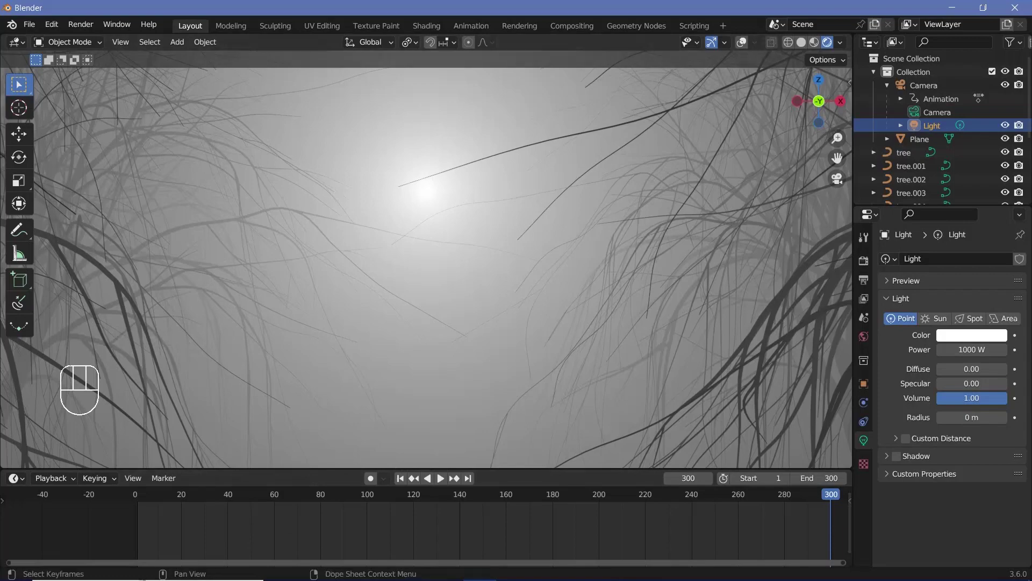
pyautogui.click(130, 494)
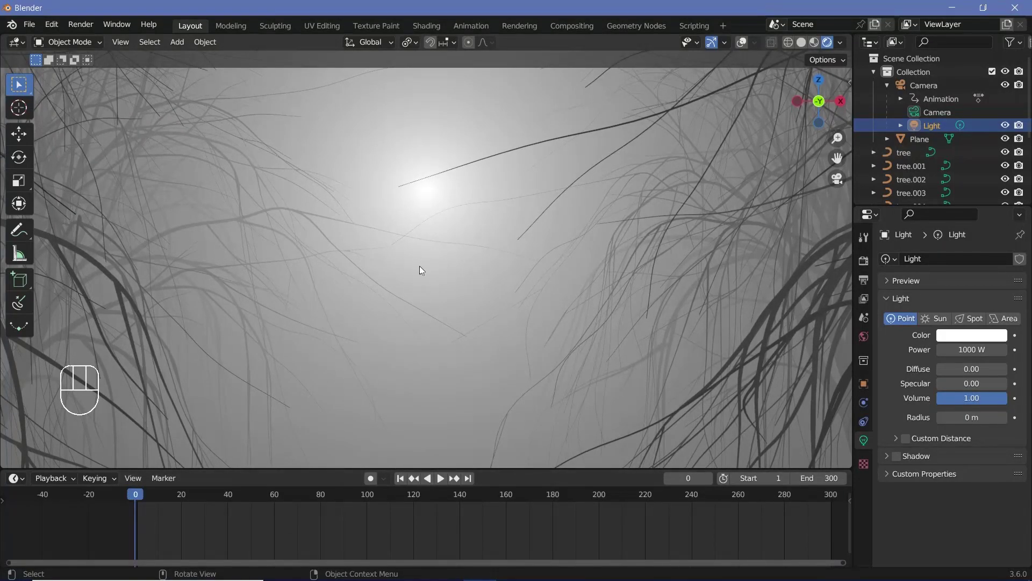
# - Raise the camera's Viewport Display passepartout to 1.000
pyautogui.scroll(-3, 421, 265)
pyautogui.click(927, 114)
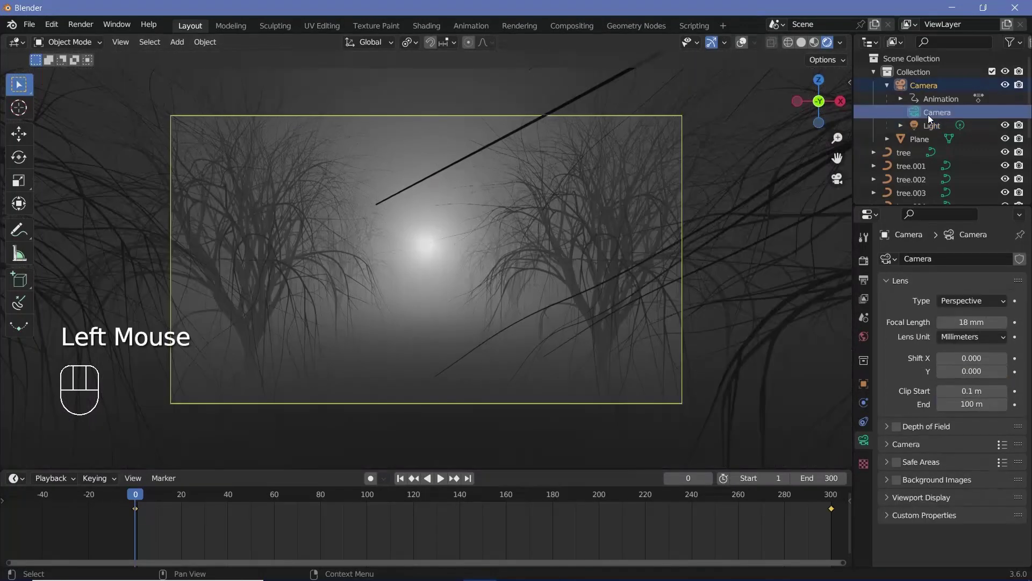
pyautogui.click(895, 499)
pyautogui.scroll(1, 896, 499)
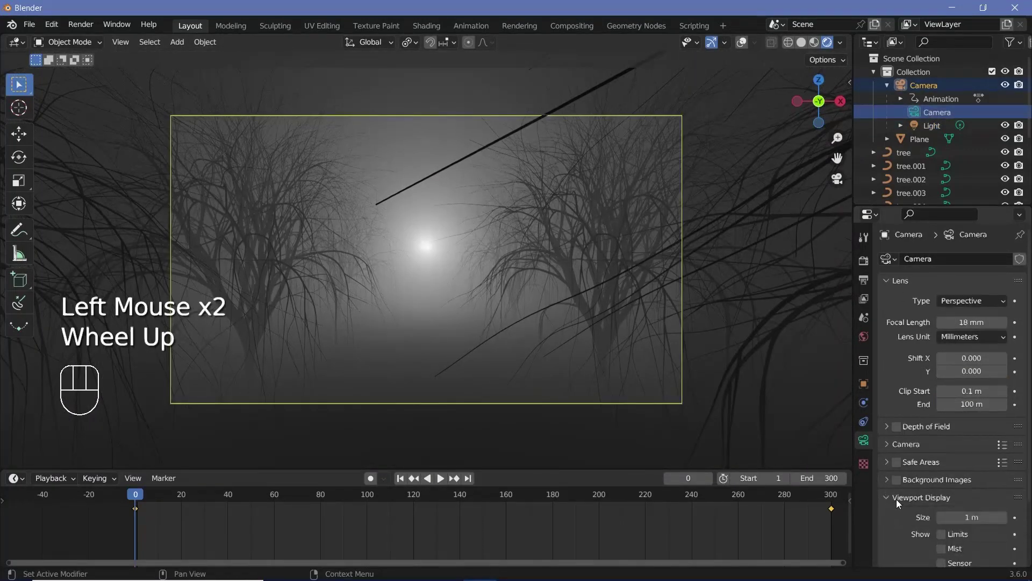
pyautogui.scroll(-3, 920, 511)
pyautogui.moveTo(976, 520); pyautogui.dragTo(1025, 520)
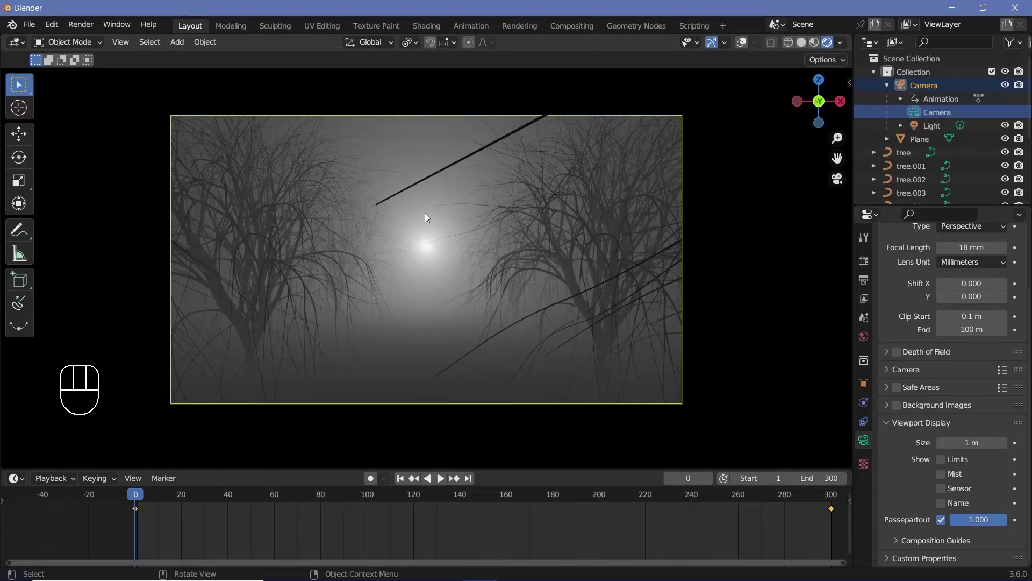
# - Step through the animation, then scrub the fly-through from frame 1 to 295
pyautogui.press('Right')
pyautogui.press('Right')
pyautogui.press('Right')
pyautogui.press('Right')
pyautogui.press('Right')
pyautogui.press('Right')
pyautogui.press('Right')
pyautogui.press('Right')
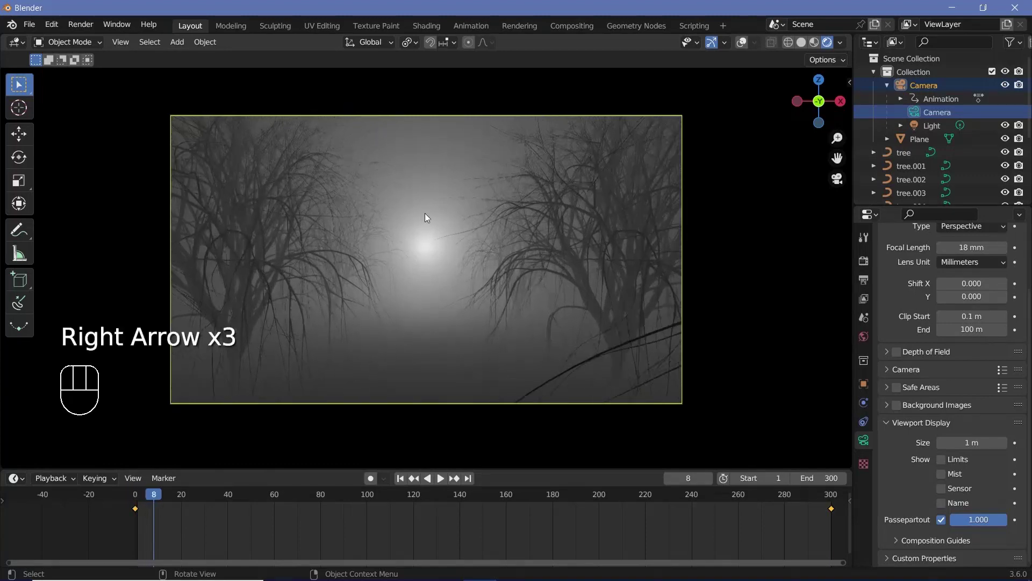
pyautogui.hotkey('shift', 'Right')
pyautogui.press('Right')
pyautogui.press('Right')
pyautogui.press('Right')
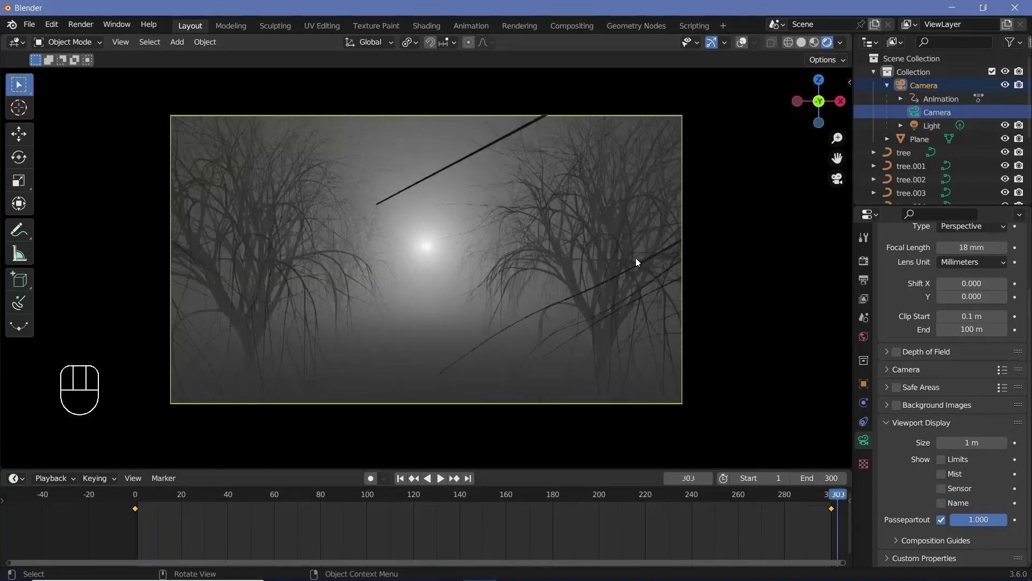
pyautogui.click(137, 499)
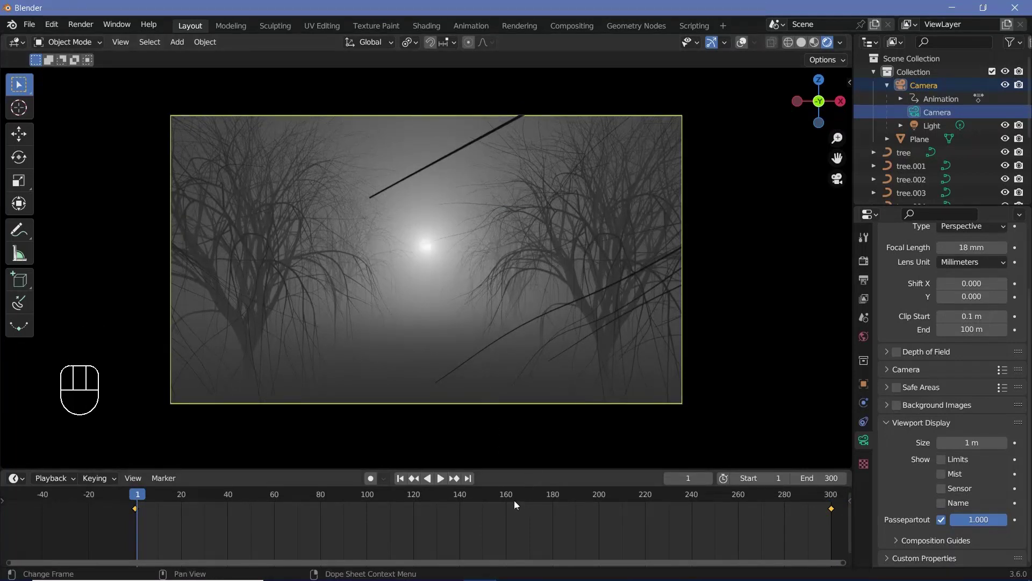
pyautogui.moveTo(511, 503); pyautogui.dragTo(823, 502)
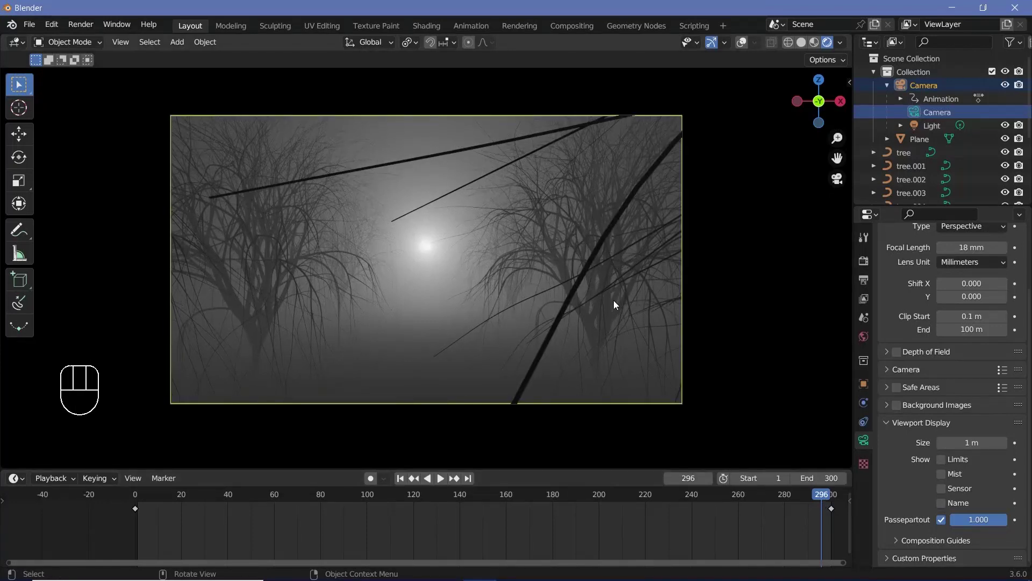
# - Restore overlays and solid shading, select tree.007, and view the tree rows from the top
pyautogui.click(743, 42)
pyautogui.click(802, 43)
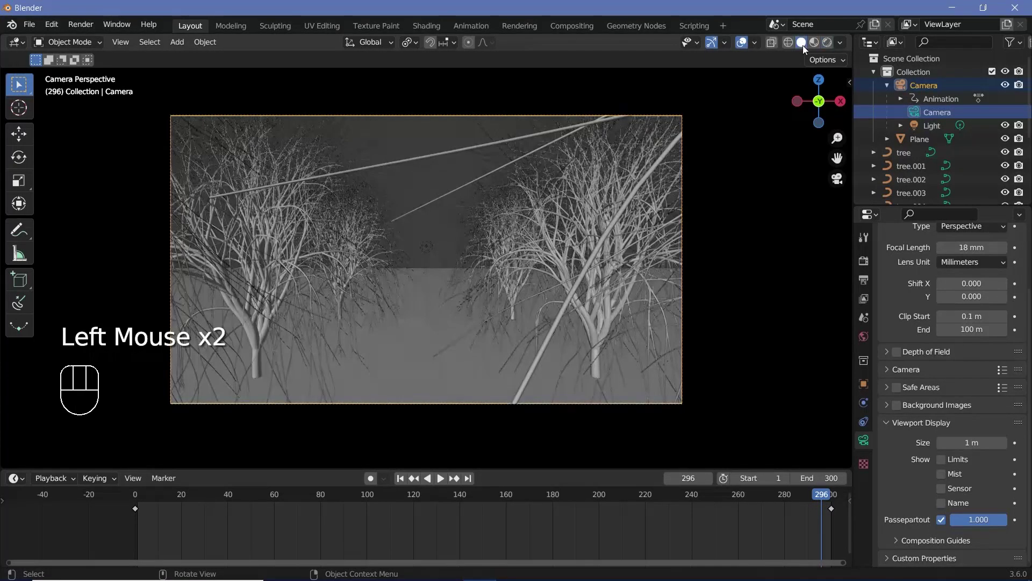
pyautogui.click(586, 276)
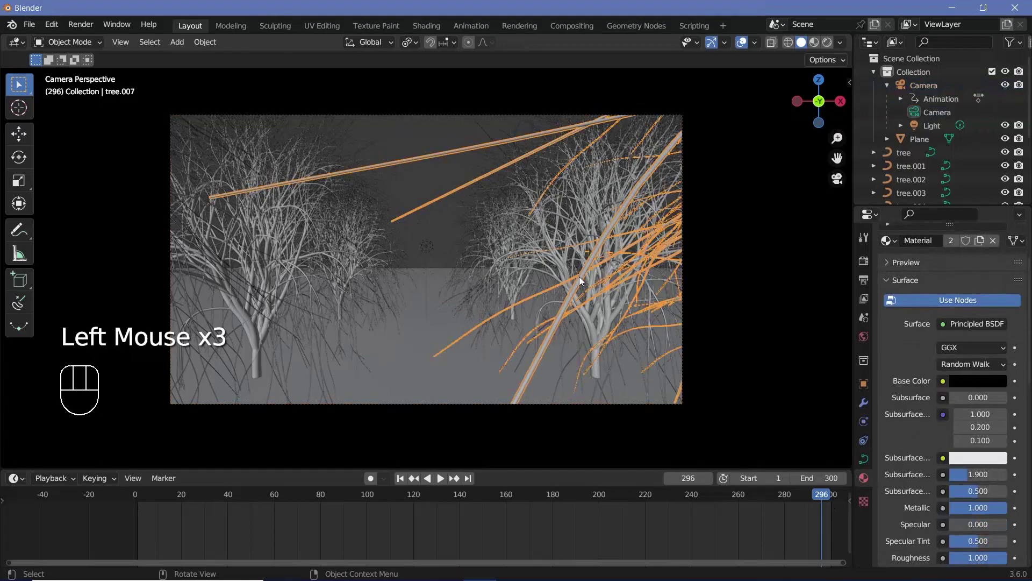
pyautogui.press('KP_7')
pyautogui.scroll(-2, 586, 210)
pyautogui.keyDown('shift'); pyautogui.moveTo(583, 200); pyautogui.dragTo(540, 268, button='middle'); pyautogui.keyUp('shift')
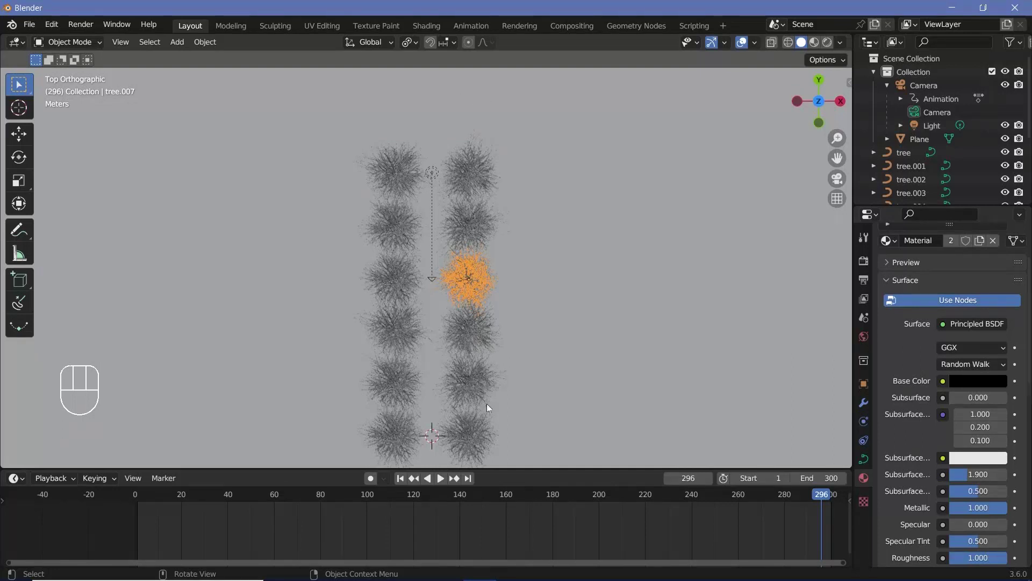
# - Rotate tree.007 and tree.001 twice, then begin moving them along X
pyautogui.keyDown('shift'); pyautogui.click(473, 434); pyautogui.keyUp('shift')
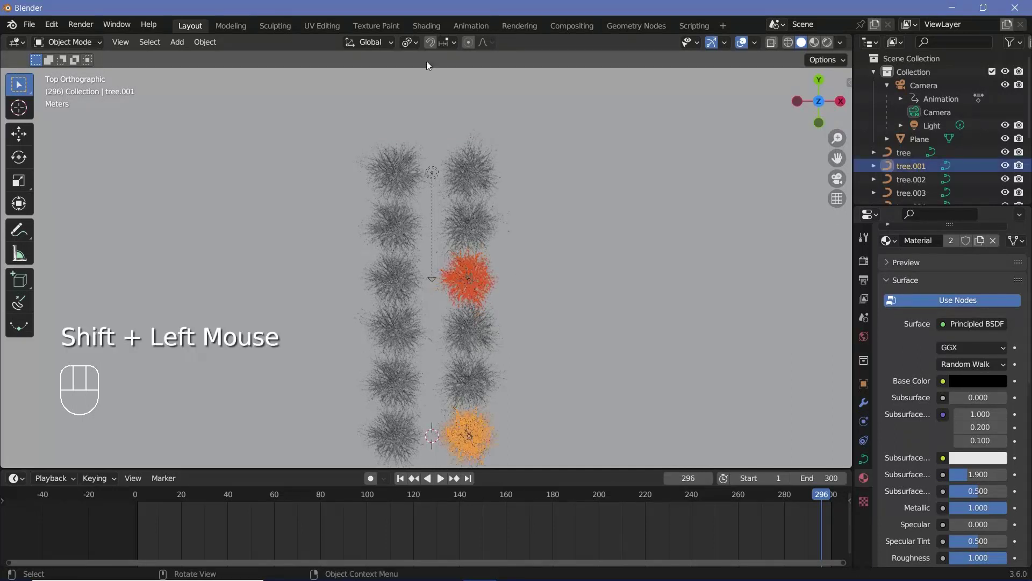
pyautogui.click(412, 43)
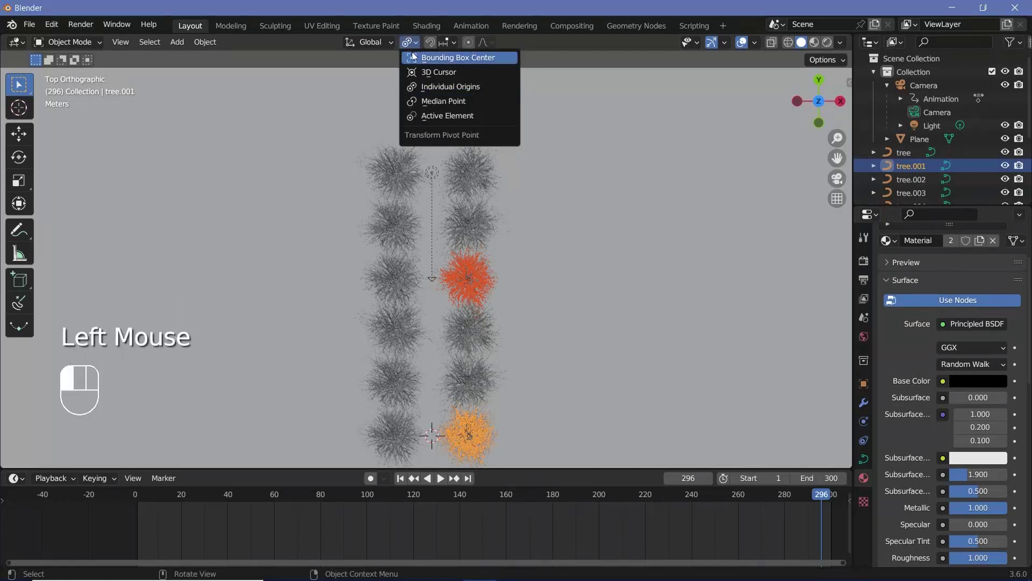
pyautogui.press('r')
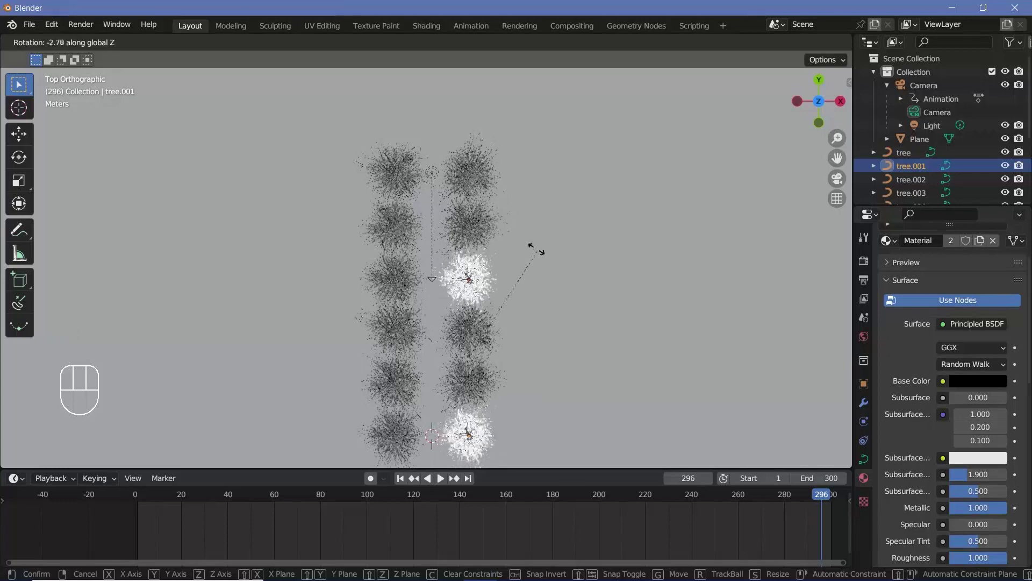
pyautogui.click(534, 246)
pyautogui.press('KP_0')
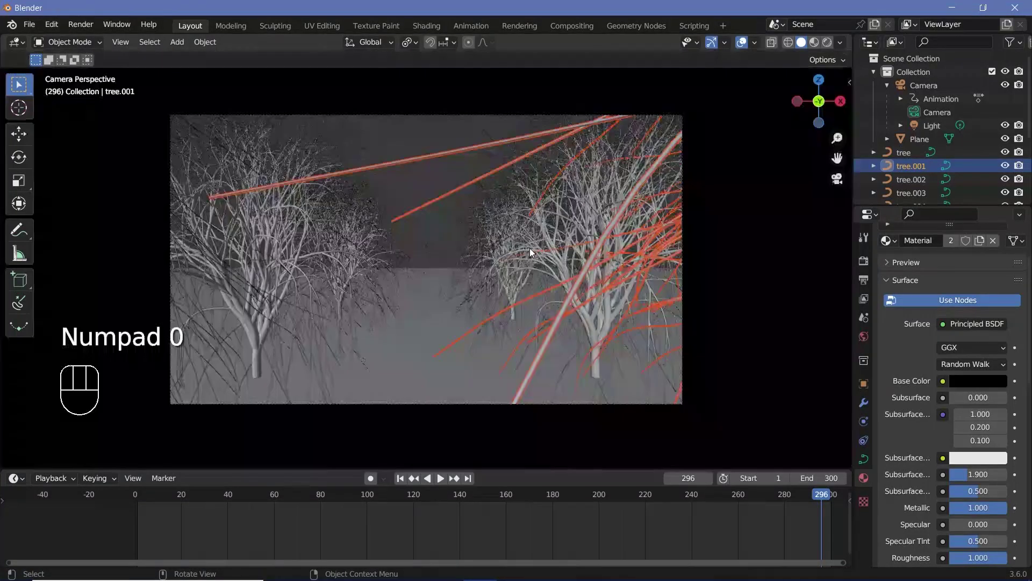
pyautogui.press('r')
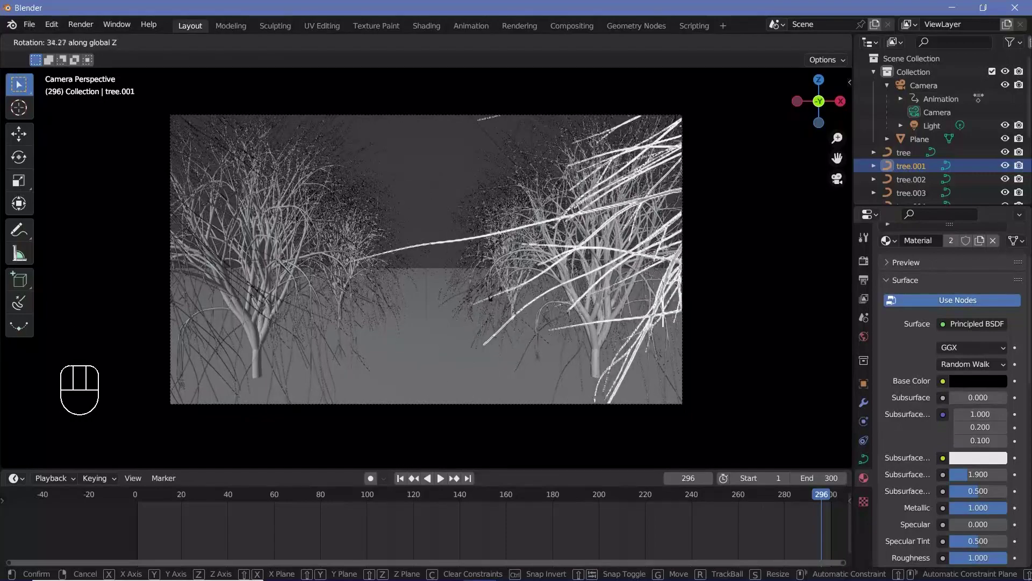
pyautogui.click(528, 340)
pyautogui.press('g')
pyautogui.press('x')
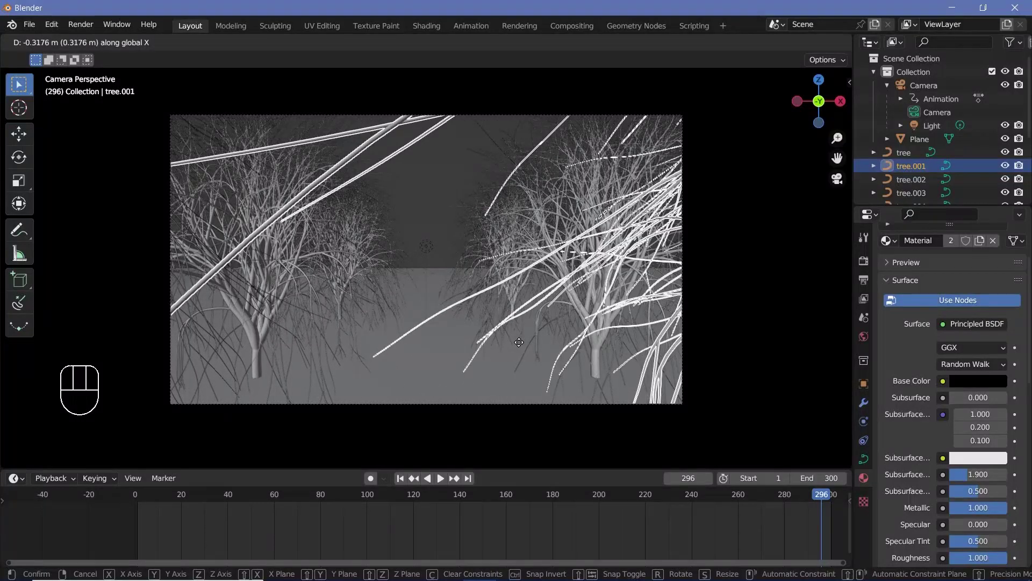
# - Confirm the trees' X move, preview the animation, and set viewport shading Compositor to Camera
pyautogui.click(520, 346)
pyautogui.click(509, 288)
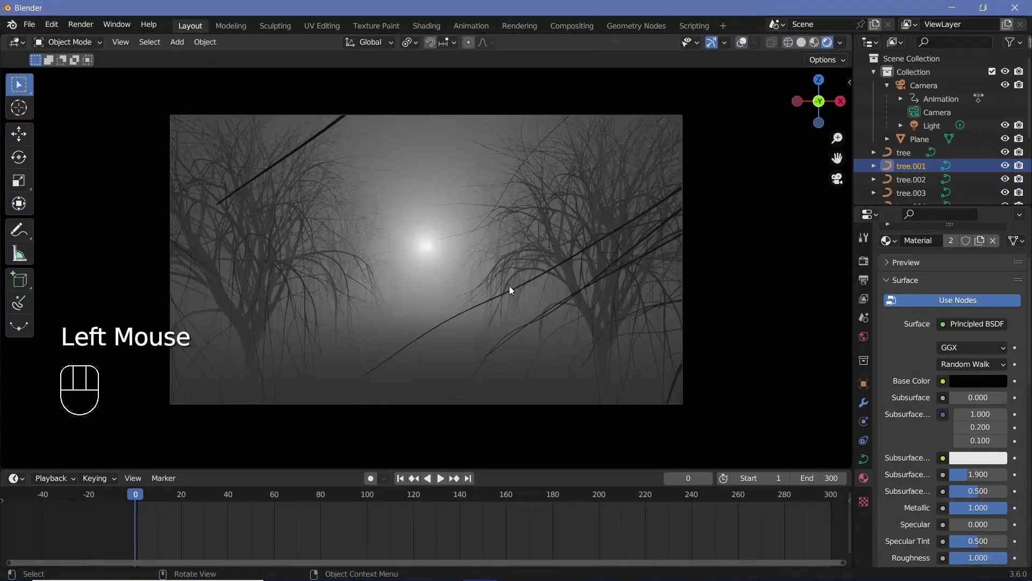
pyautogui.press('space')
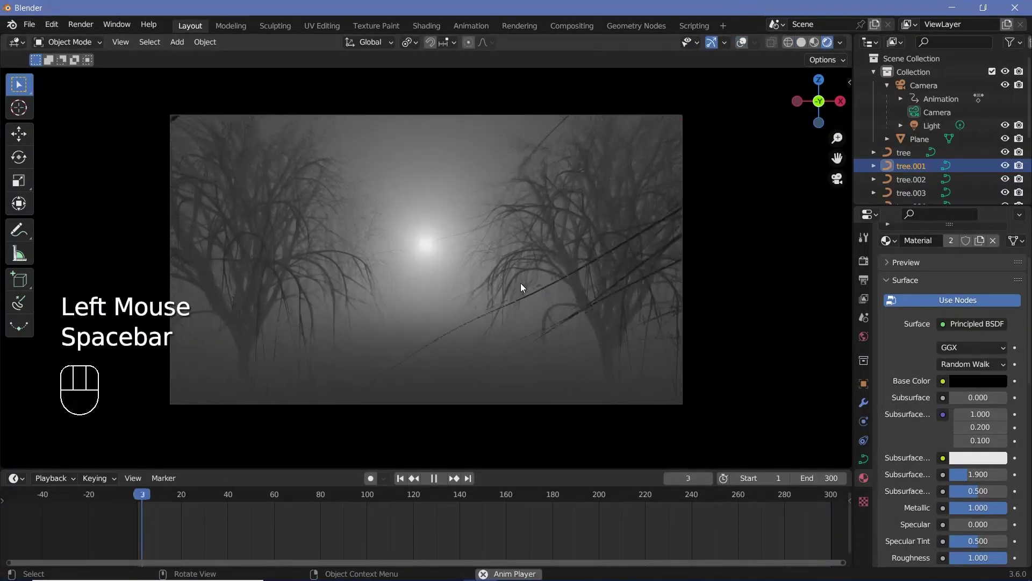
pyautogui.press('space')
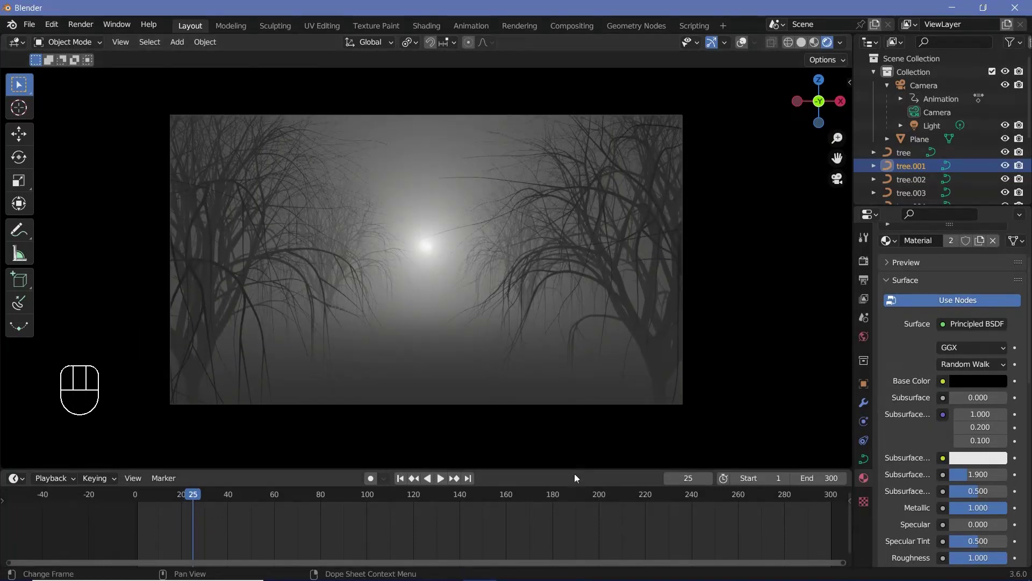
pyautogui.click(840, 43)
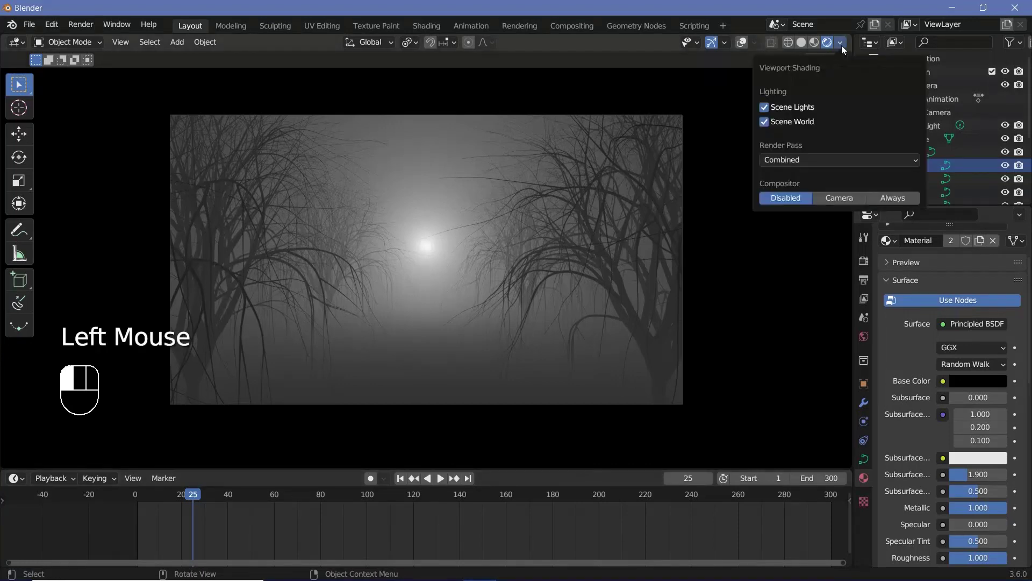
pyautogui.click(844, 198)
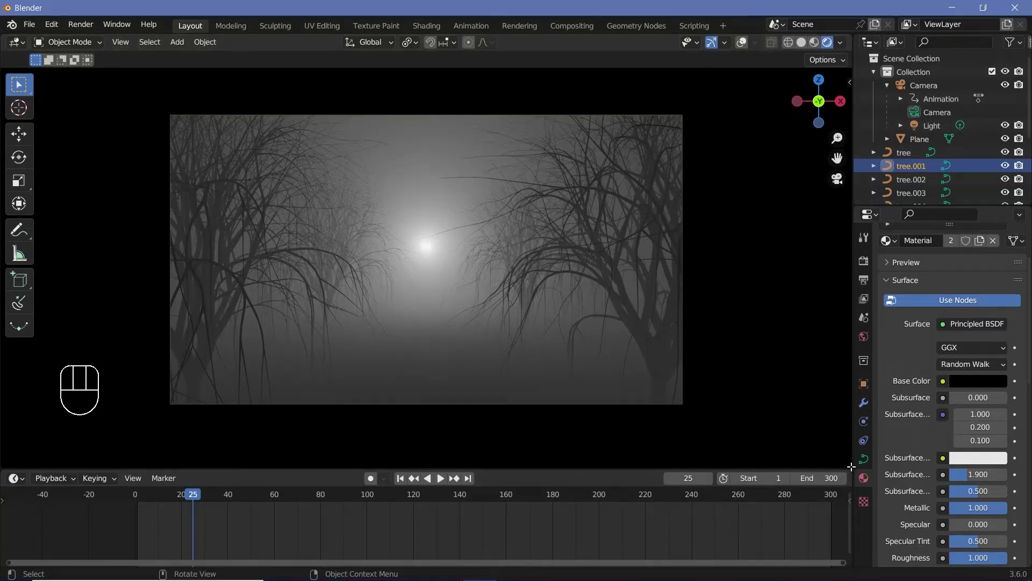
# - Split the viewport and turn the lower area into the Compositor
pyautogui.moveTo(850, 464); pyautogui.dragTo(646, 358)
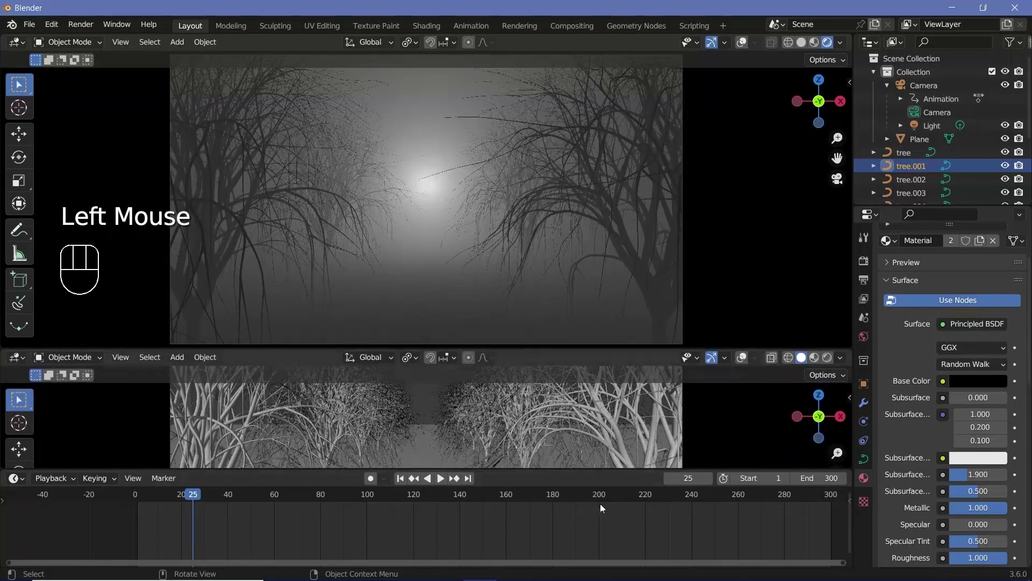
pyautogui.click(581, 466)
pyautogui.moveTo(580, 469); pyautogui.dragTo(581, 540)
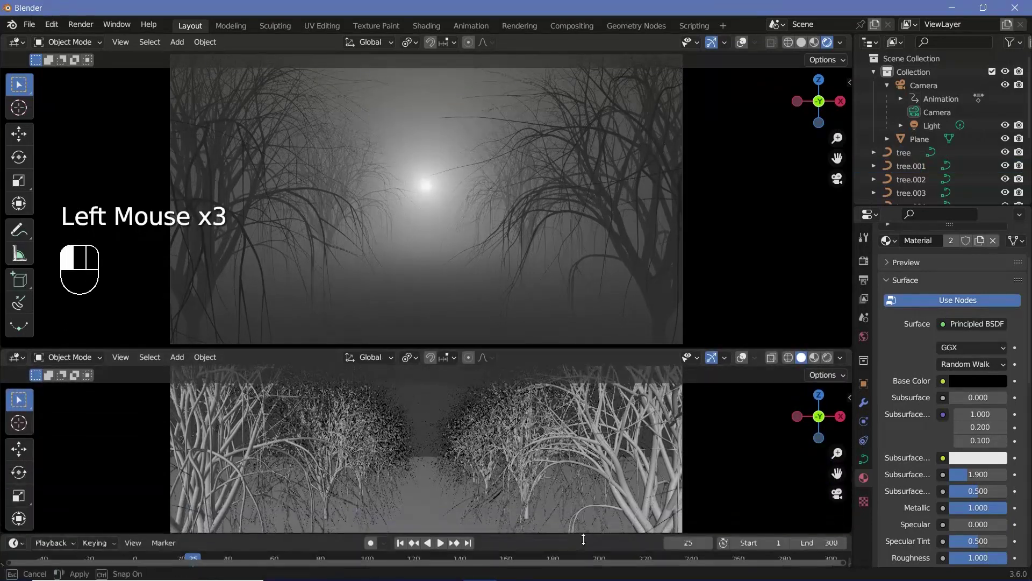
pyautogui.click(15, 357)
pyautogui.click(54, 437)
pyautogui.scroll(-2, 382, 451)
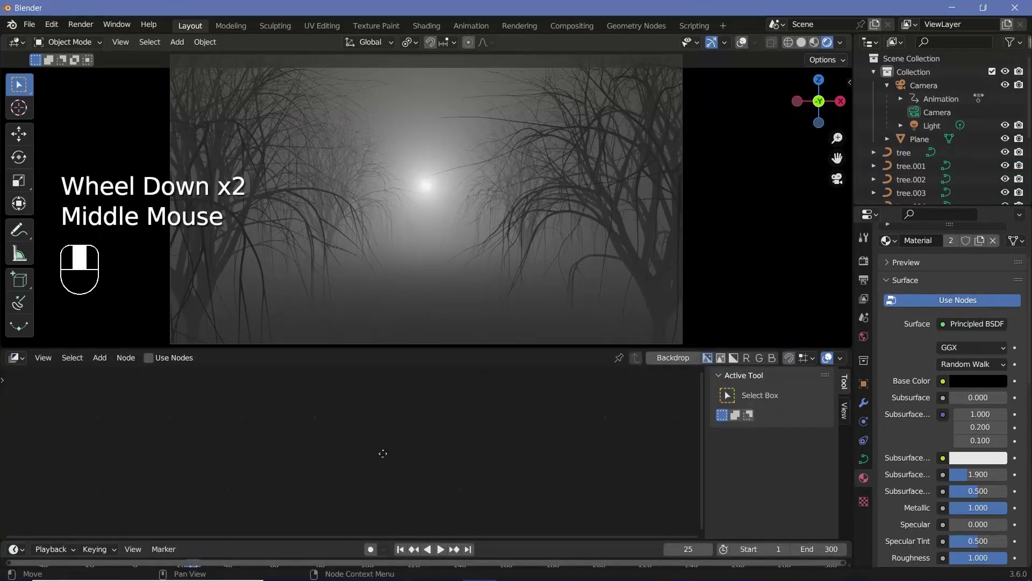
pyautogui.moveTo(382, 452); pyautogui.dragTo(442, 497, button='middle')
# - Enable Use Nodes and spread the Render Layers and Composite nodes apart
pyautogui.click(148, 357)
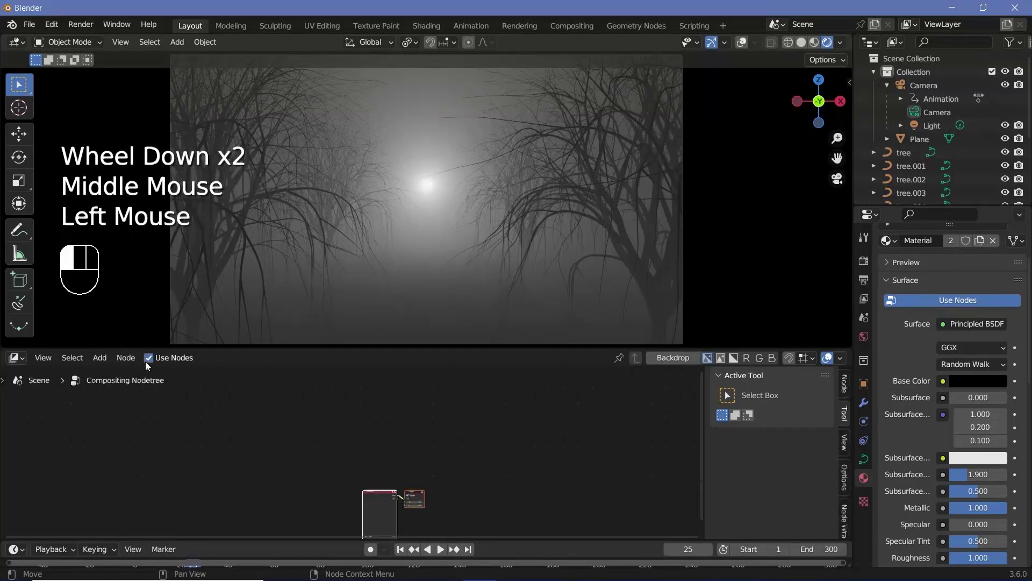
pyautogui.scroll(1, 350, 409)
pyautogui.scroll(4, 352, 408)
pyautogui.scroll(-1, 352, 409)
pyautogui.scroll(8, 357, 408)
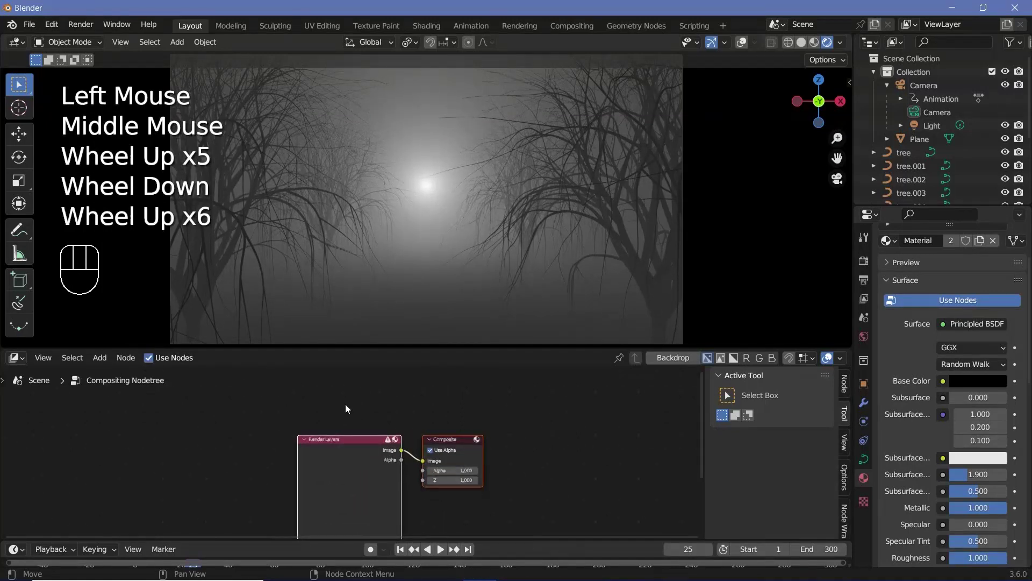
pyautogui.click(500, 441)
pyautogui.moveTo(500, 441); pyautogui.dragTo(597, 425)
pyautogui.moveTo(349, 457); pyautogui.dragTo(222, 449)
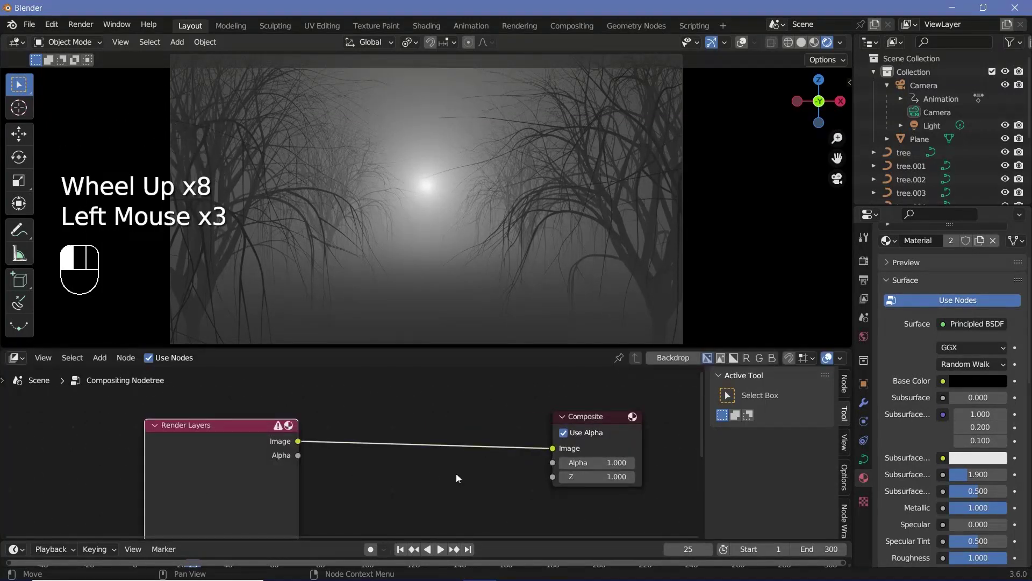
# - Insert a Lens Distortion node between Render Layers and Composite with Distort 0.1
pyautogui.hotkey('shift', 'a')
pyautogui.click(423, 425)
pyautogui.write('lens')
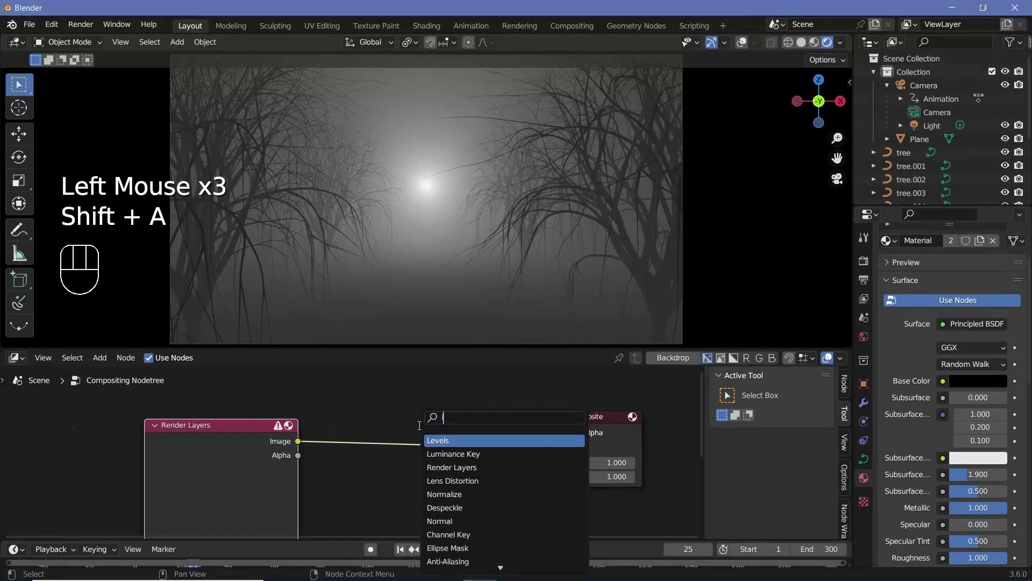
pyautogui.press('Return')
pyautogui.click(419, 462)
pyautogui.scroll(2, 420, 462)
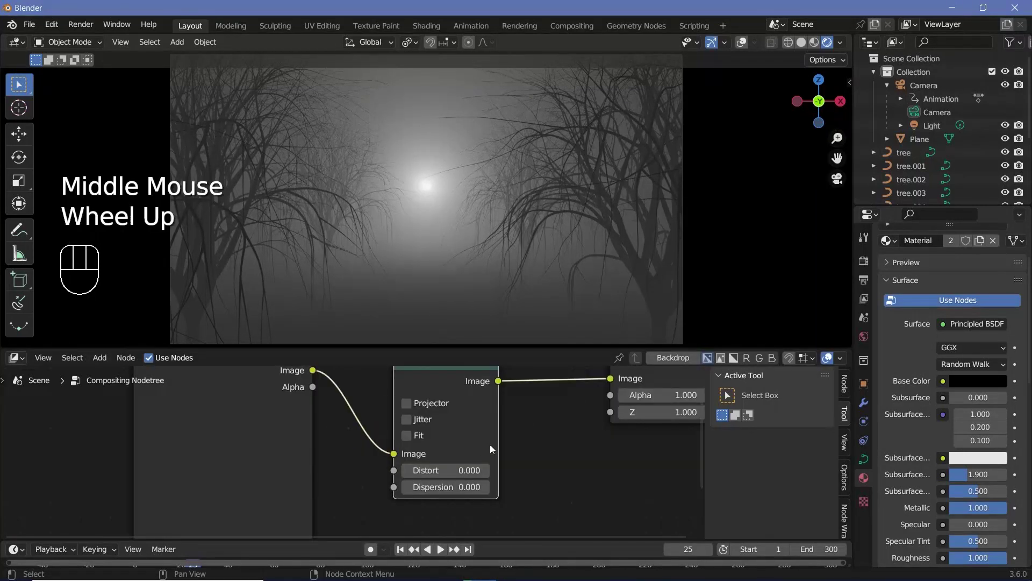
pyautogui.click(467, 470)
pyautogui.write('0.1')
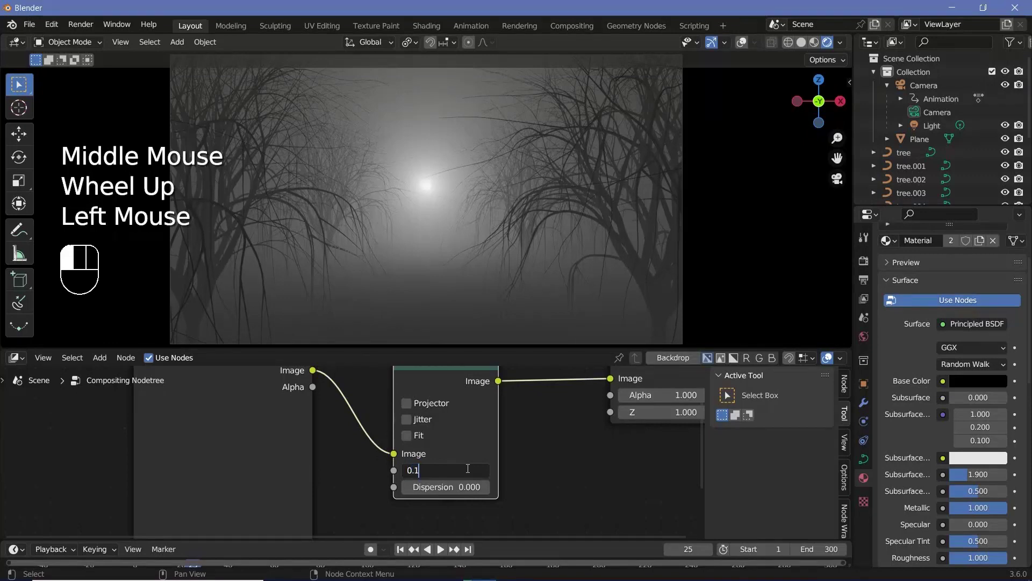
pyautogui.press('Return')
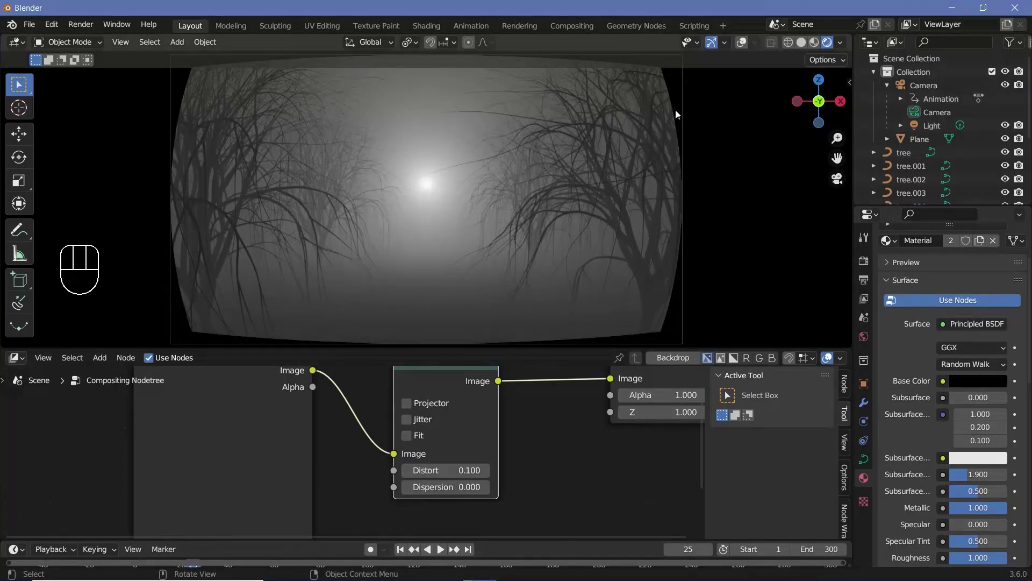
# - Turn on Fit, readjust Distort, and set Dispersion to 0.05 while previewing playback
pyautogui.scroll(-1, 356, 237)
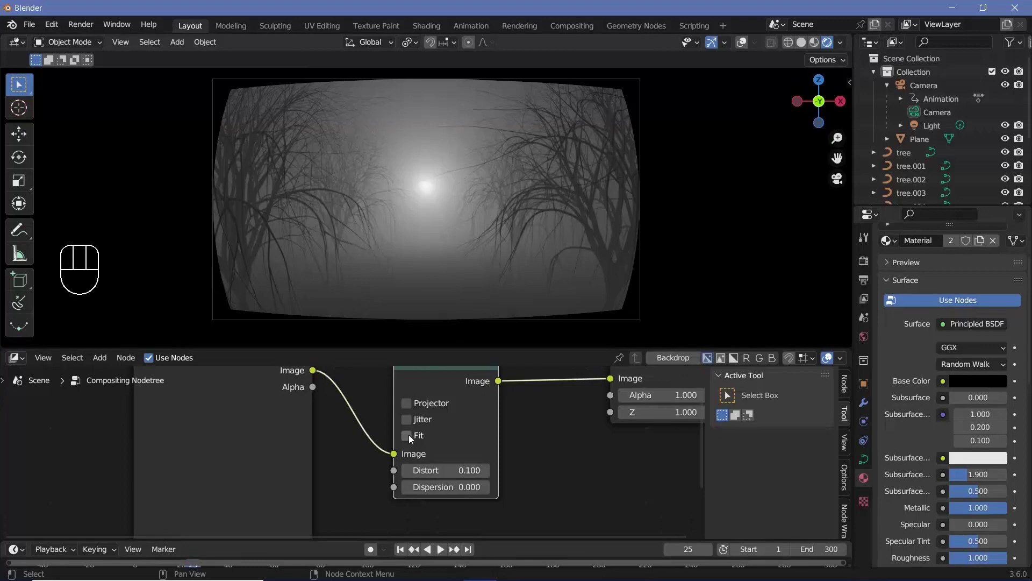
pyautogui.click(408, 435)
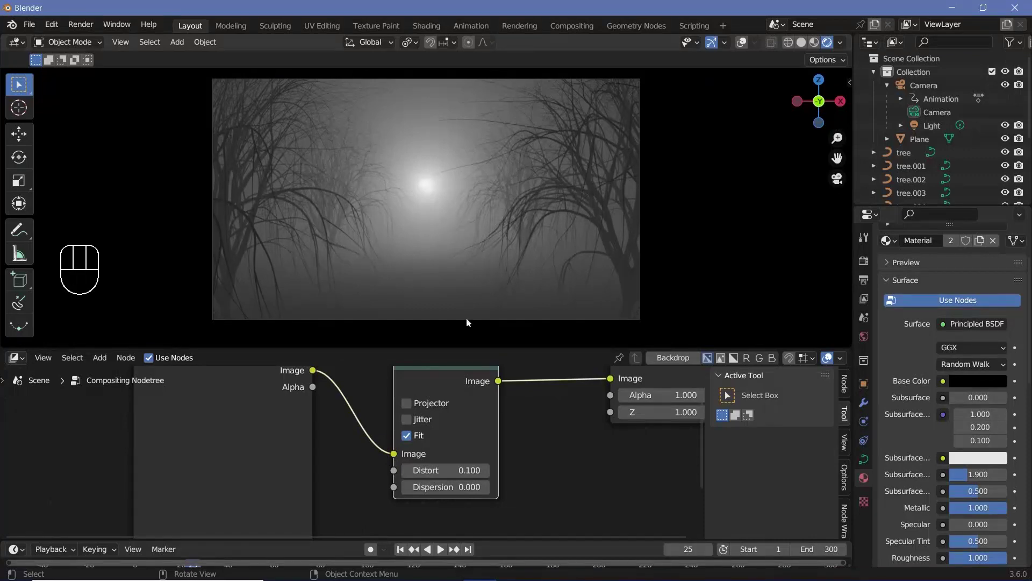
pyautogui.moveTo(446, 470); pyautogui.dragTo(473, 471)
pyautogui.press('space')
pyautogui.press('space')
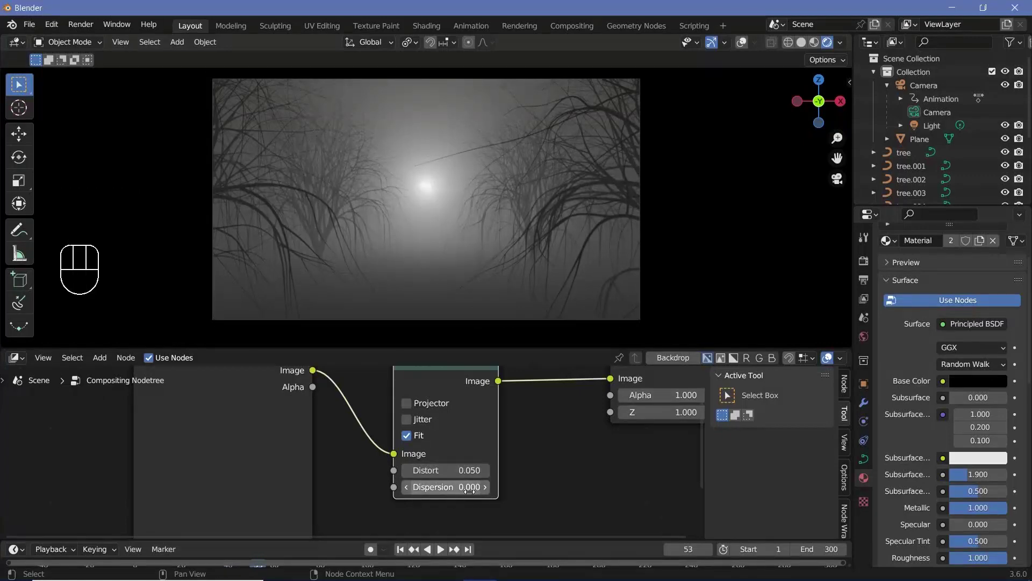
pyautogui.click(470, 489)
pyautogui.click(470, 490)
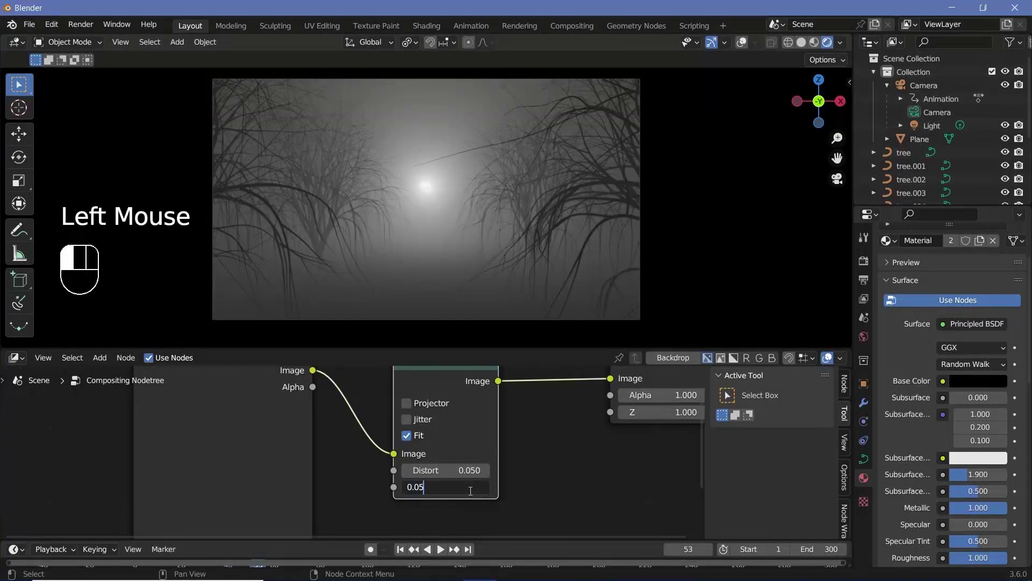
pyautogui.write('5')
pyautogui.press('Return')
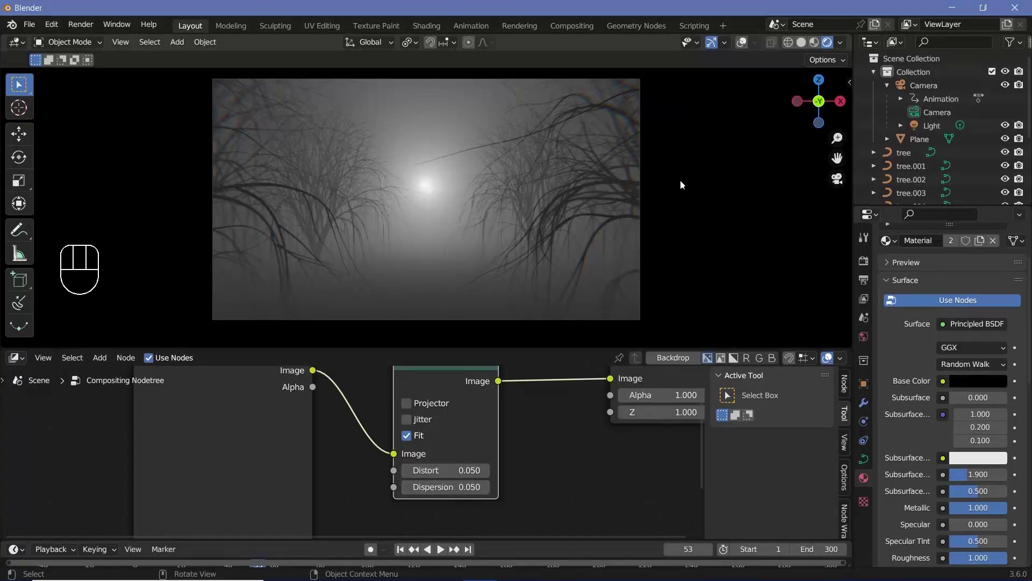
pyautogui.scroll(1, 638, 171)
pyautogui.keyDown('shift'); pyautogui.moveTo(638, 171); pyautogui.dragTo(459, 238, button='middle'); pyautogui.keyUp('shift')
pyautogui.scroll(2, 489, 215)
pyautogui.keyDown('shift'); pyautogui.scroll(1, 489, 215); pyautogui.keyUp('shift')
pyautogui.scroll(1, 458, 238)
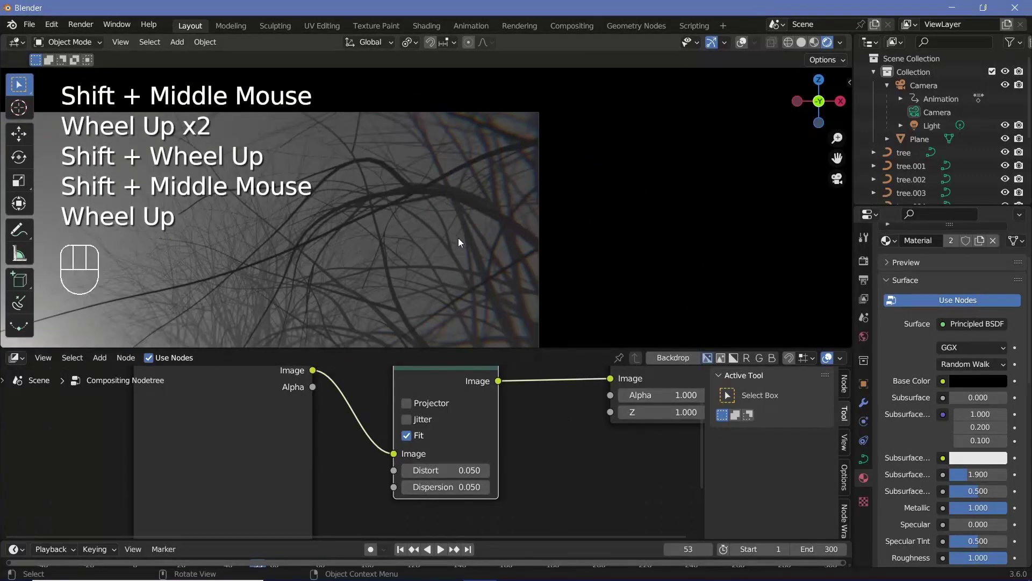
pyautogui.scroll(2, 459, 238)
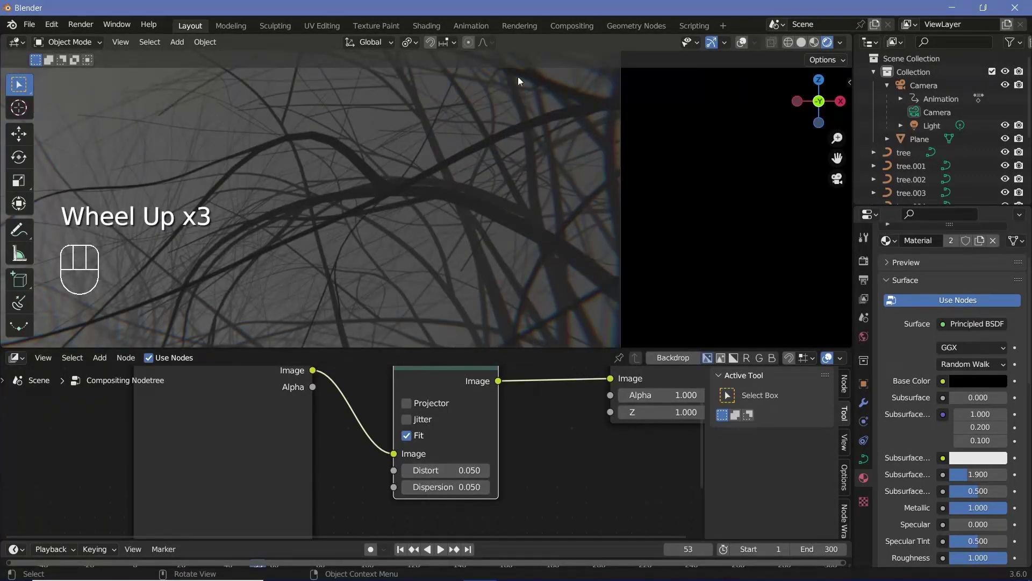
pyautogui.scroll(-2, 413, 237)
pyautogui.keyDown('shift'); pyautogui.scroll(-1, 413, 238); pyautogui.keyUp('shift')
pyautogui.keyDown('shift'); pyautogui.moveTo(413, 237); pyautogui.dragTo(560, 82, button='middle'); pyautogui.keyUp('shift')
pyautogui.scroll(-2, 453, 169)
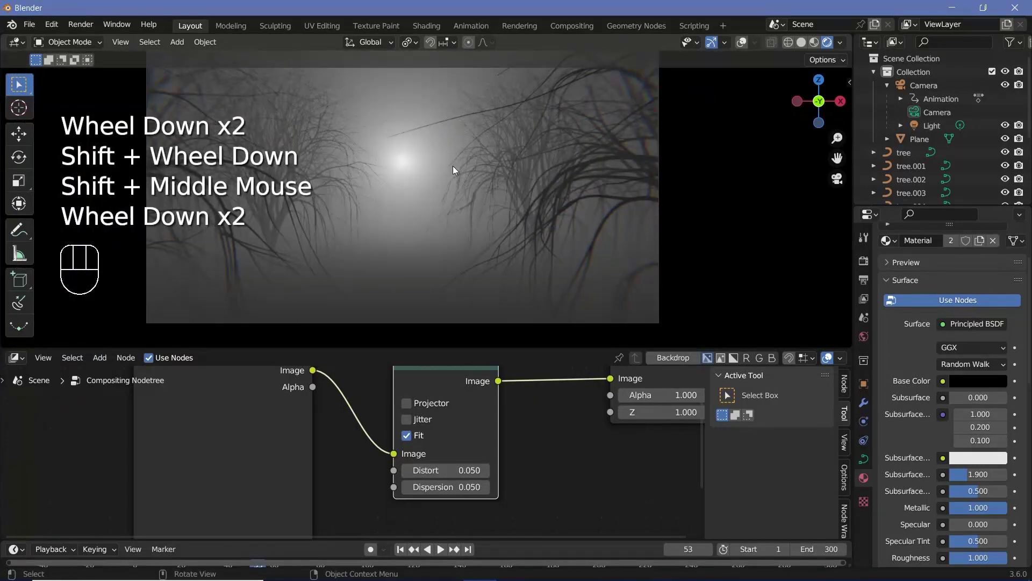
pyautogui.keyDown('shift'); pyautogui.moveTo(452, 166); pyautogui.dragTo(505, 192, button='middle'); pyautogui.keyUp('shift')
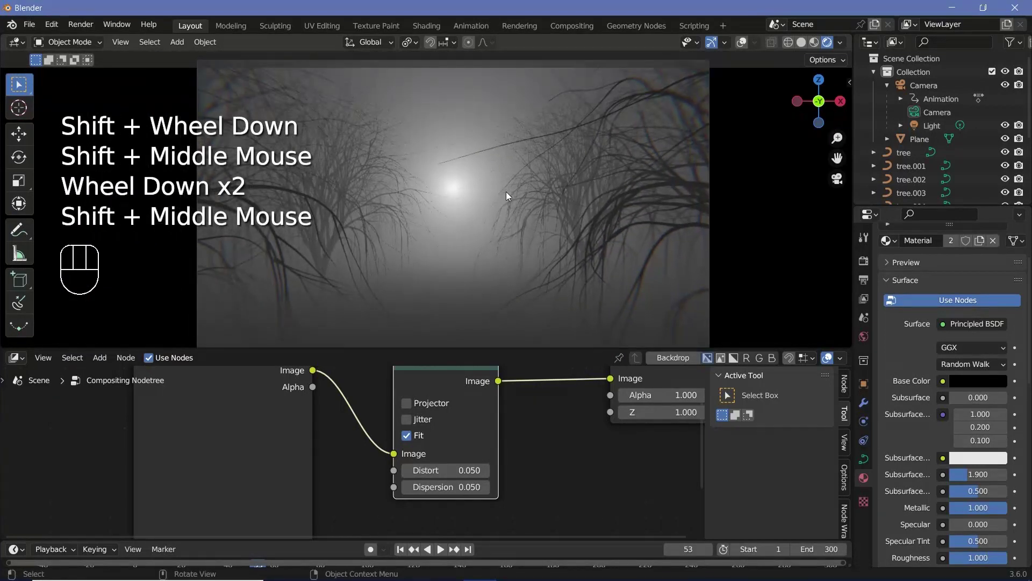
pyautogui.press('space')
pyautogui.press('space')
pyautogui.press('space')
pyautogui.press('space')
pyautogui.press('space')
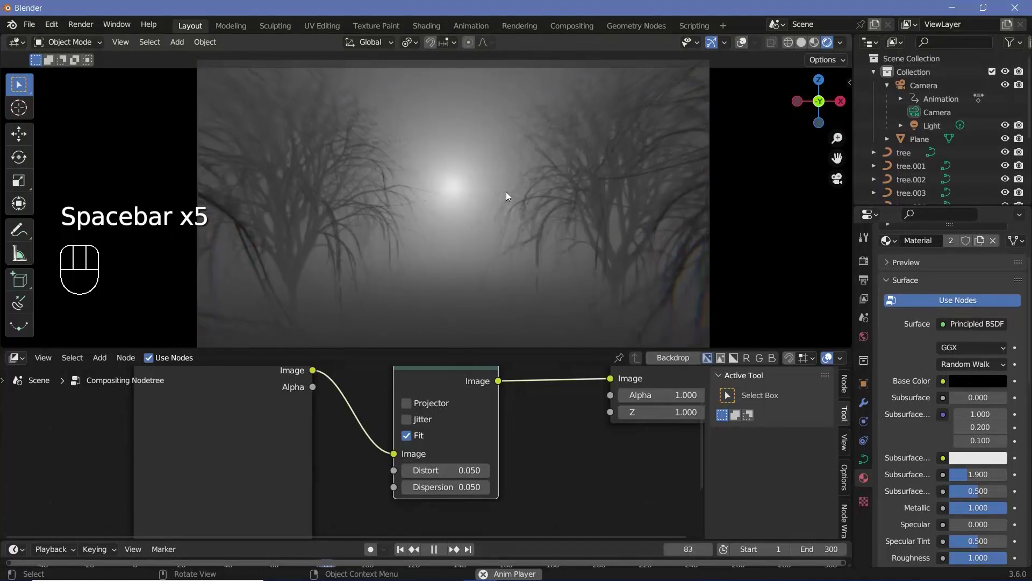
pyautogui.press('space')
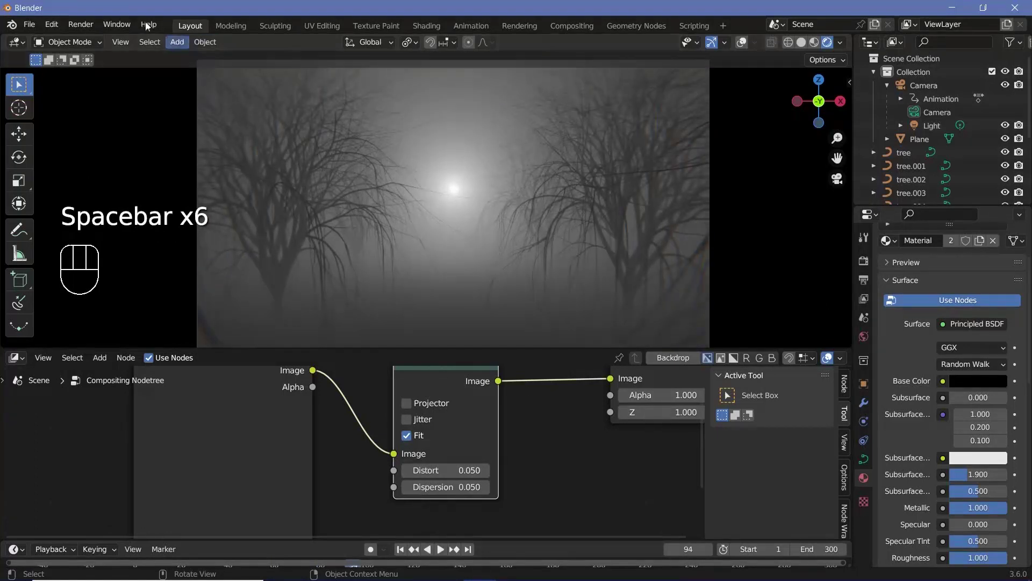